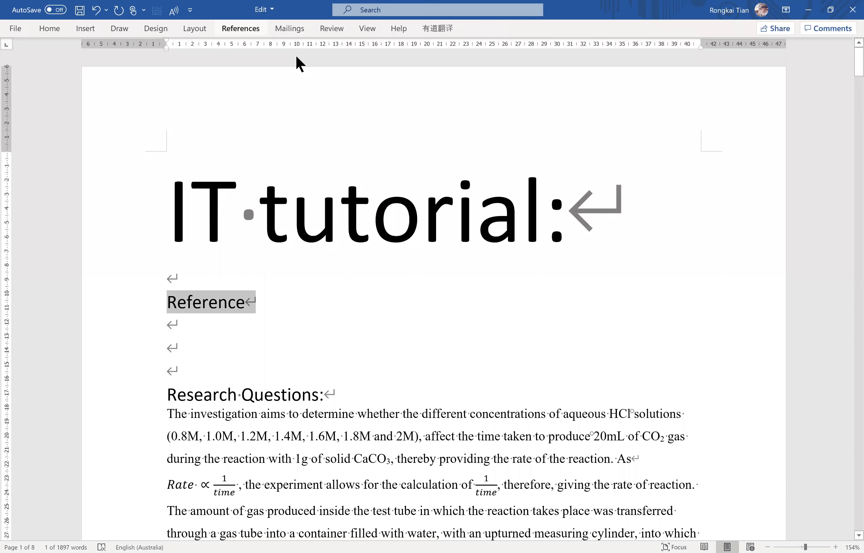
# Keep the ribbon expanded and place the insertion point after "reached 20mL" at the end of the Research Questions paragraph.
pyautogui.hotkey('ctrl', 'F1')
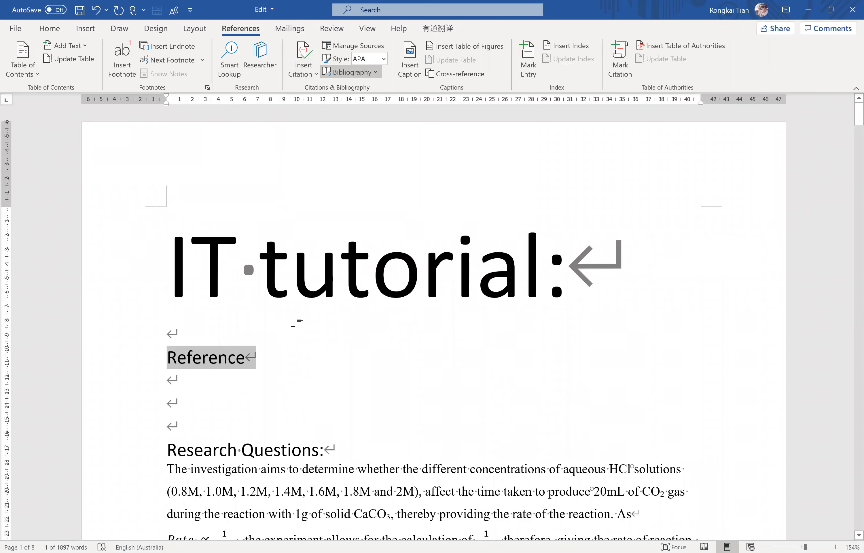
pyautogui.click(293, 323)
pyautogui.scroll(-5, 299, 324)
pyautogui.moveTo(345, 445); pyautogui.dragTo(291, 402)
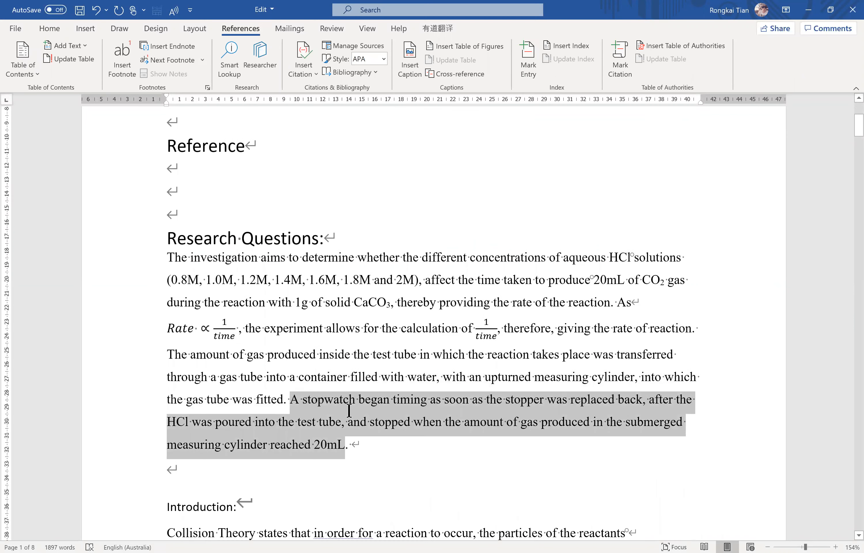
pyautogui.click(348, 399)
pyautogui.scroll(-2, 331, 330)
pyautogui.scroll(5, 330, 308)
pyautogui.scroll(2, 320, 294)
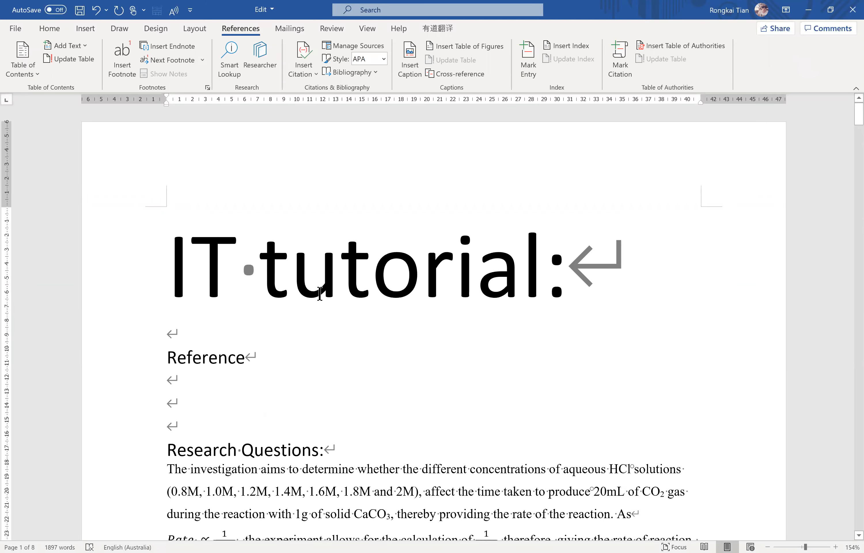
pyautogui.scroll(-5, 318, 293)
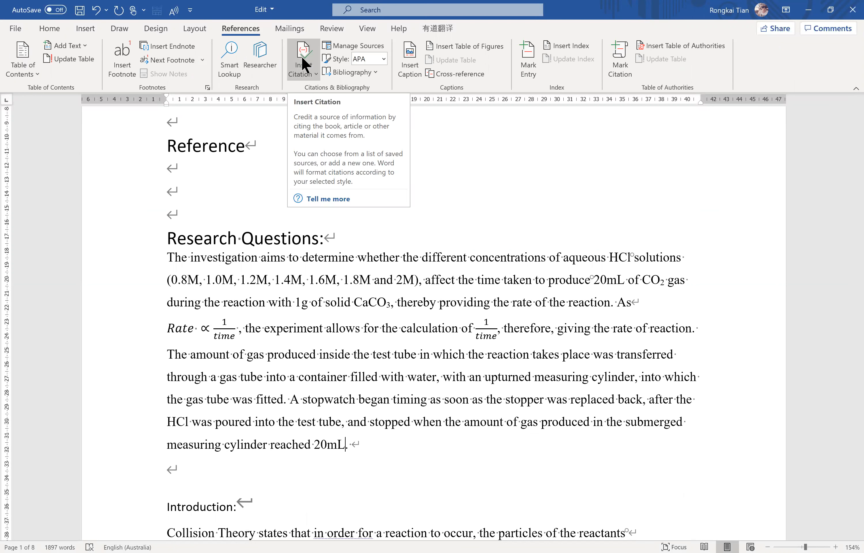
# Start a new citation source at the end of the Research Questions paragraph, with Book as its type.
pyautogui.click(303, 64)
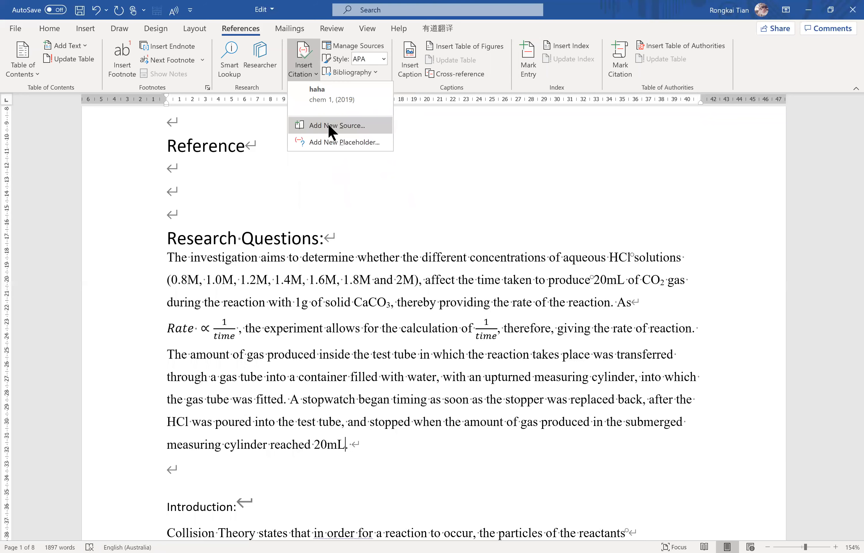
pyautogui.click(331, 126)
pyautogui.click(401, 202)
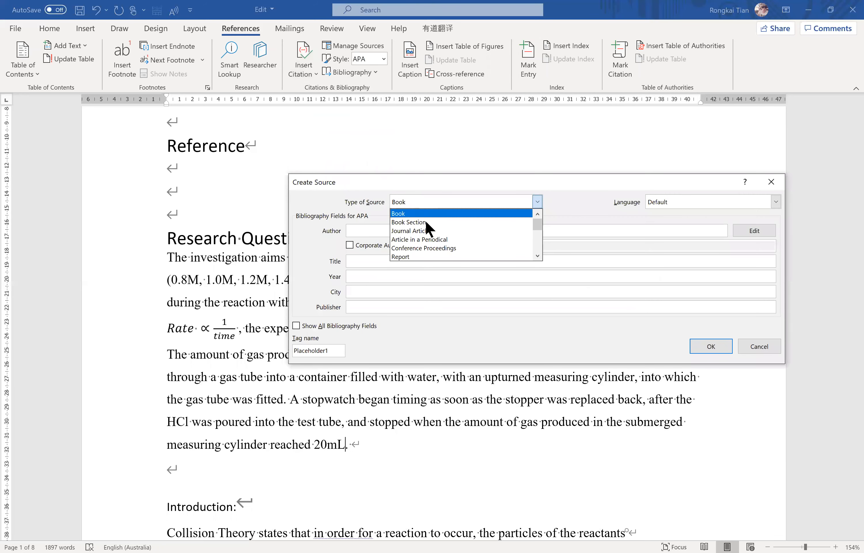
pyautogui.scroll(-4, 426, 227)
pyautogui.scroll(-6, 425, 231)
pyautogui.scroll(5, 415, 240)
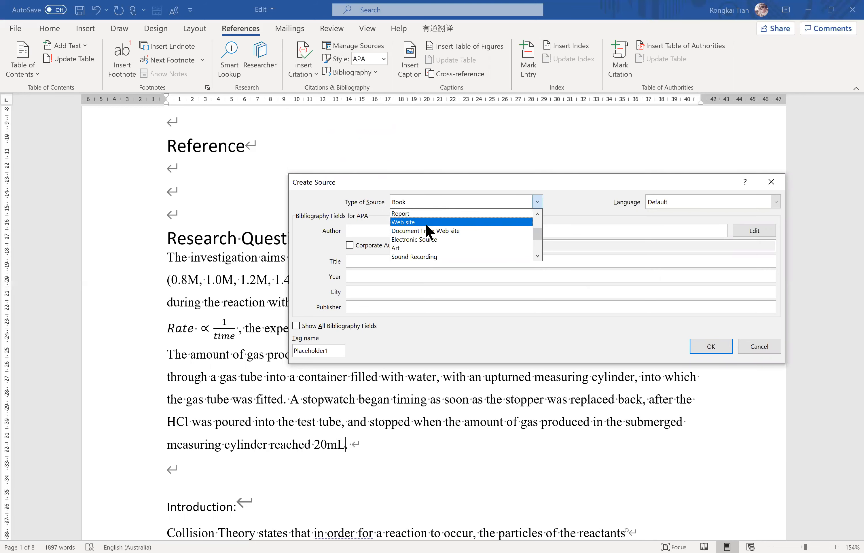
pyautogui.scroll(2, 425, 222)
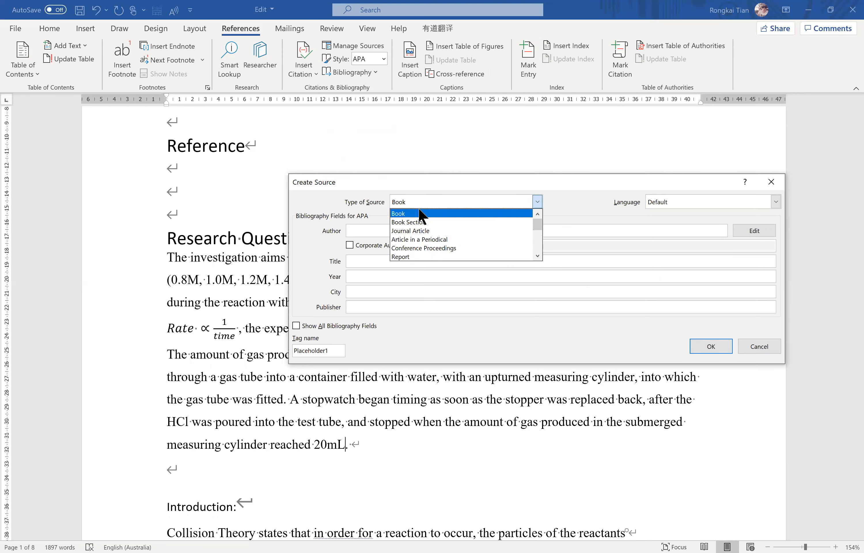
pyautogui.click(422, 214)
# Fill in the book source with the author's name, the title "Chemical Reaction" and the year 2019.
pyautogui.click(378, 232)
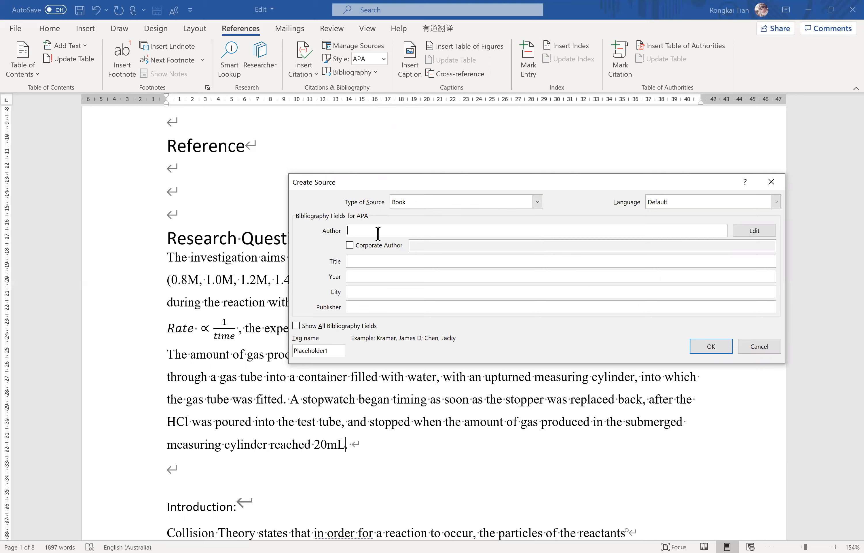
pyautogui.write('Jay')
pyautogui.click(354, 260)
pyautogui.write('Chemical Reaction')
pyautogui.click(392, 277)
pyautogui.write('2019')
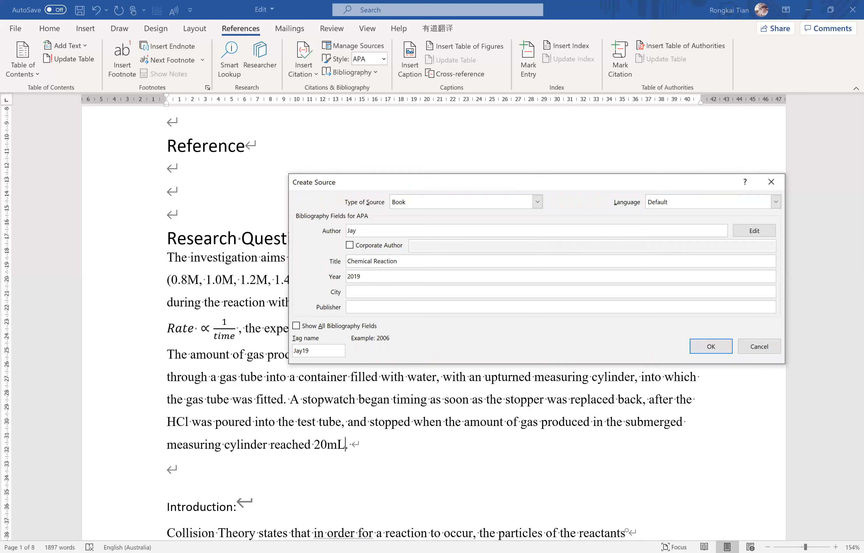
# Check the full set of bibliography fields, hide the extra ones again and insert the book's citation.
pyautogui.click(366, 306)
pyautogui.click(296, 326)
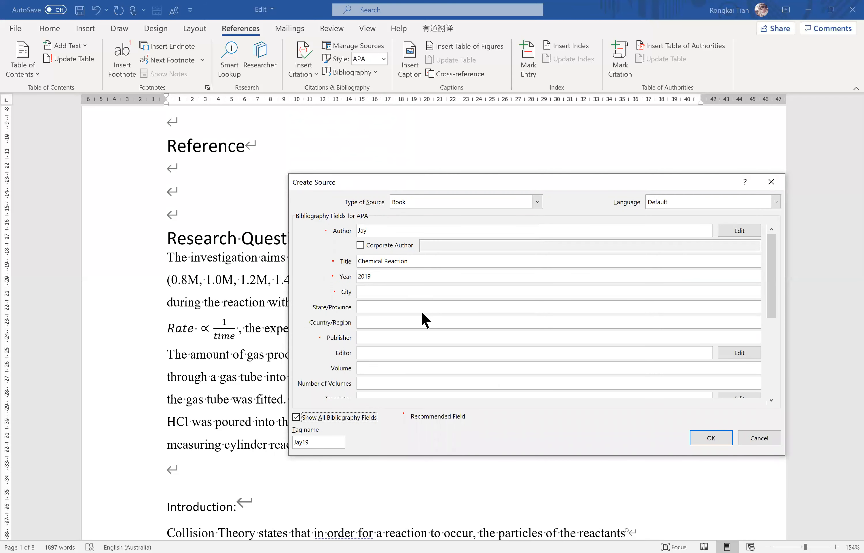
pyautogui.moveTo(772, 285); pyautogui.dragTo(371, 417)
pyautogui.click(297, 418)
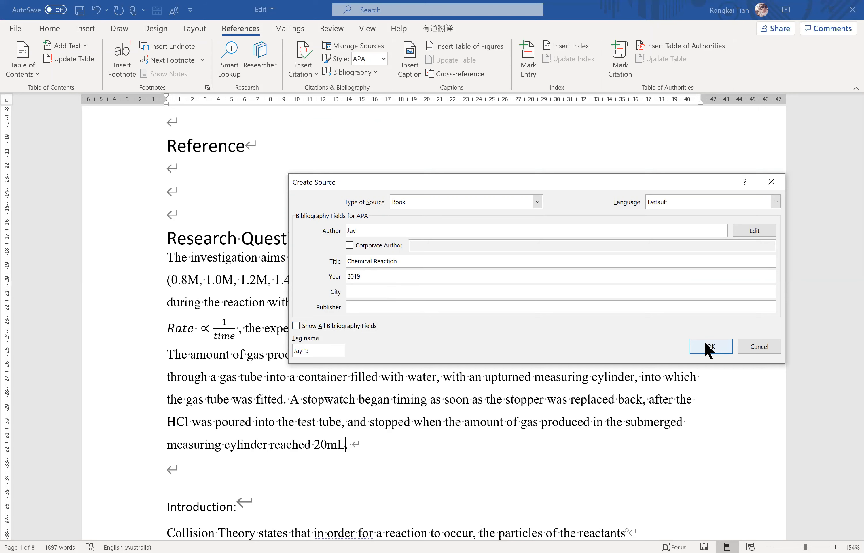
pyautogui.click(708, 348)
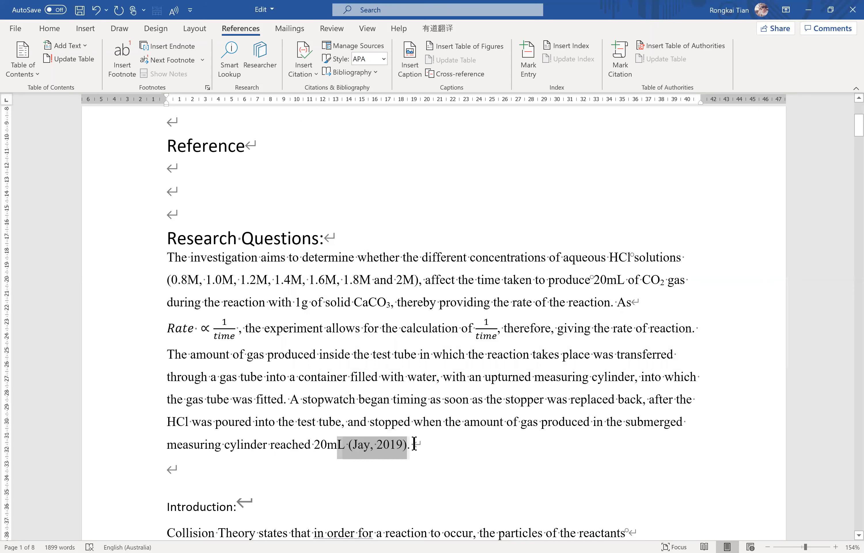
# Start a new citation source after "more particle are introduced" in the Introduction, with Web site as its type.
pyautogui.scroll(-2, 414, 385)
pyautogui.scroll(-4, 414, 386)
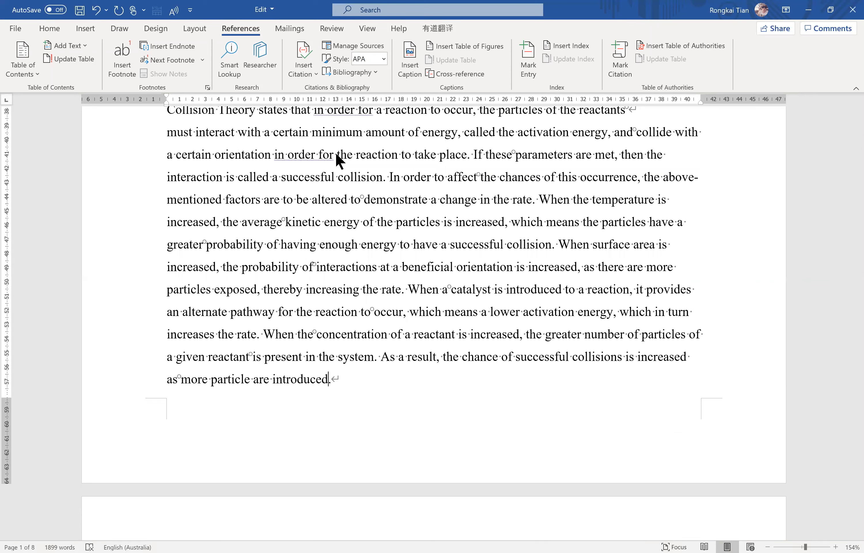
pyautogui.click(450, 202)
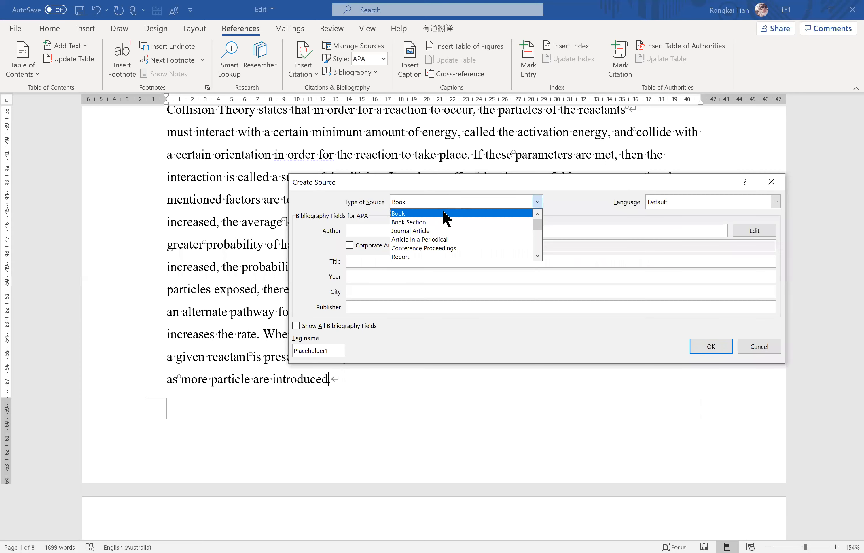
pyautogui.scroll(-2, 430, 233)
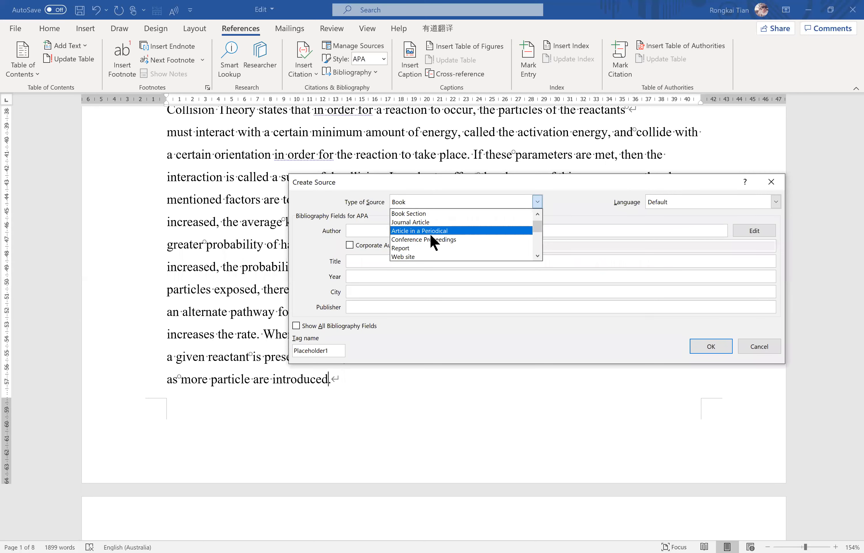
pyautogui.click(421, 249)
# Enter the author's name and the web page name "Chem..... Collision" for the web site source.
pyautogui.click(397, 232)
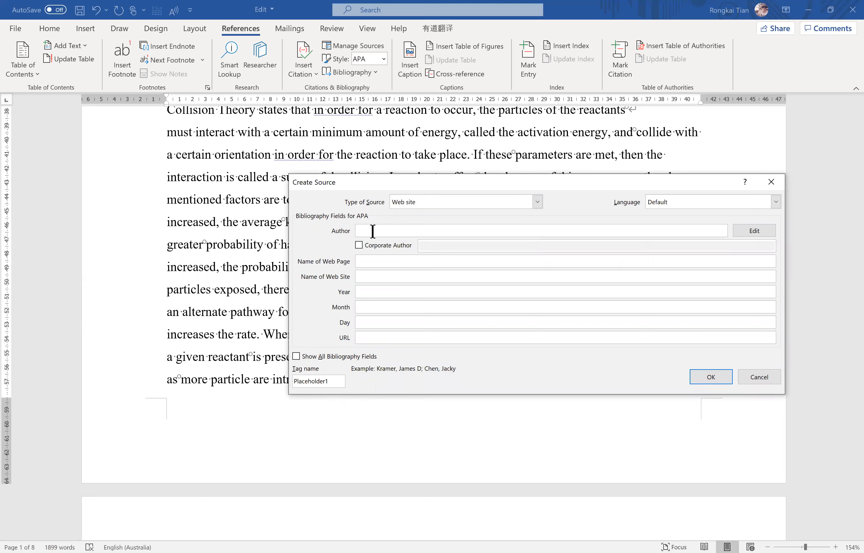
pyautogui.write('Jerry')
pyautogui.click(364, 262)
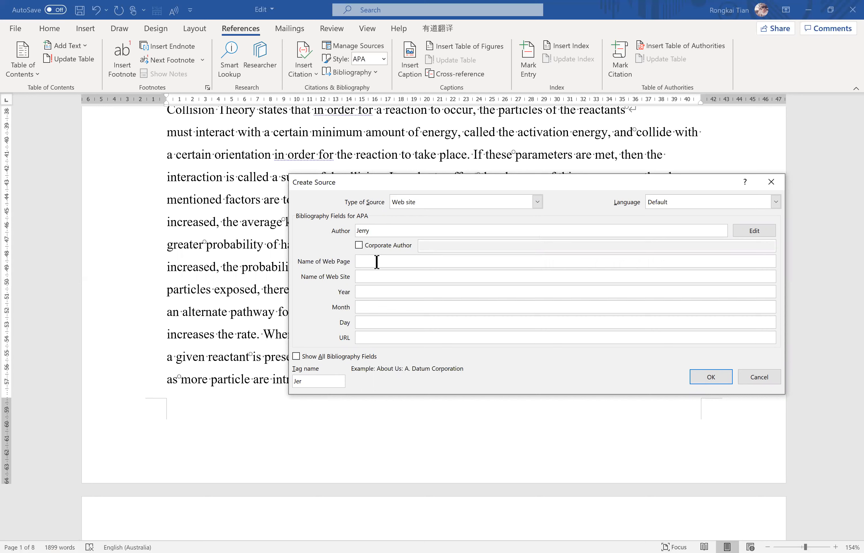
pyautogui.write('Chem..... Collision')
pyautogui.press('Tab')
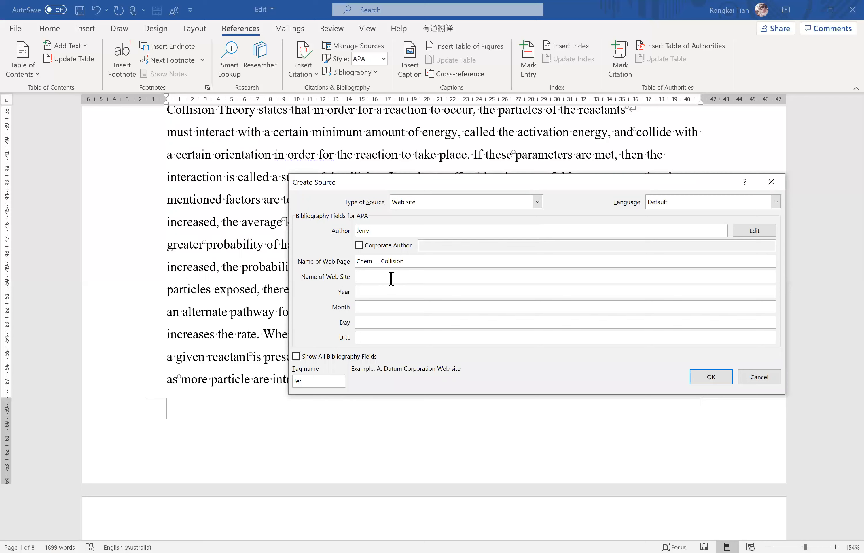
# Set the web site name to "Collision...", the year to 2019 and a placeholder "linkkkk" URL, and insert the citation.
pyautogui.write('Collision...')
pyautogui.click(383, 292)
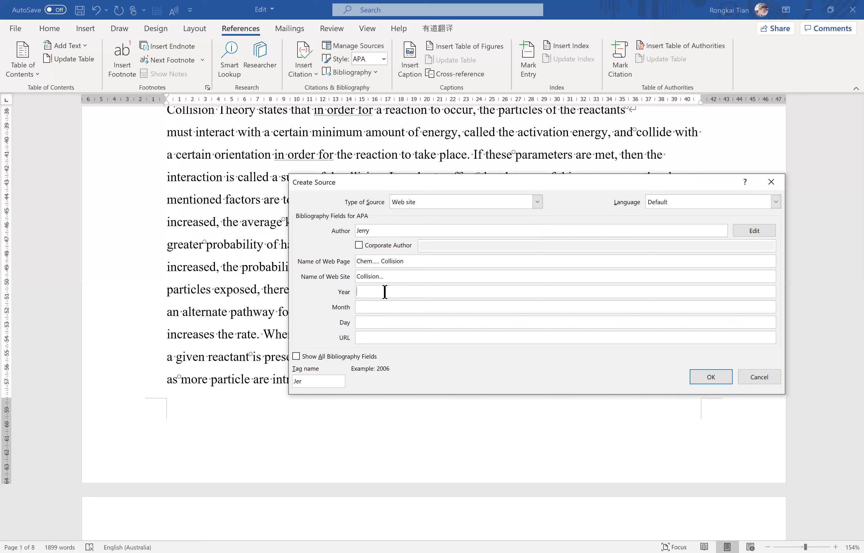
pyautogui.write('2019')
pyautogui.click(388, 309)
pyautogui.click(385, 336)
pyautogui.write('linkkkkkkkkkkkkkkkkkkkkkkkkk')
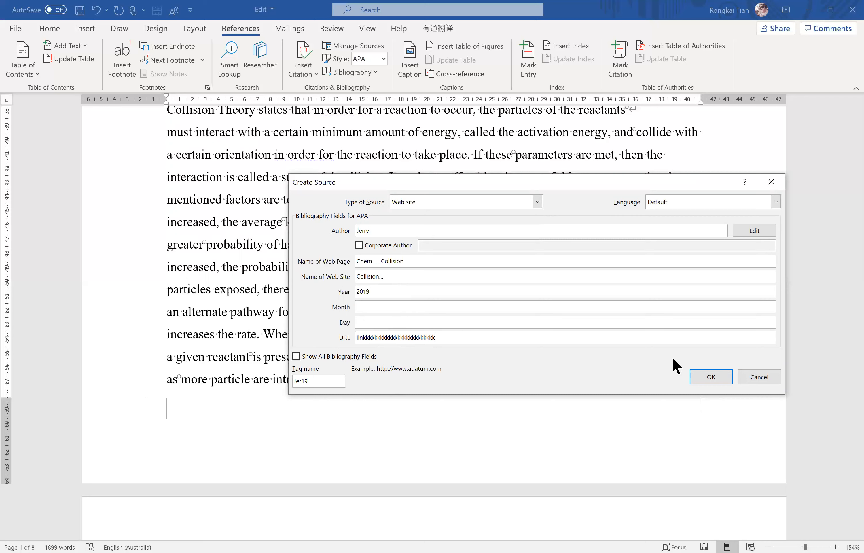
pyautogui.click(718, 379)
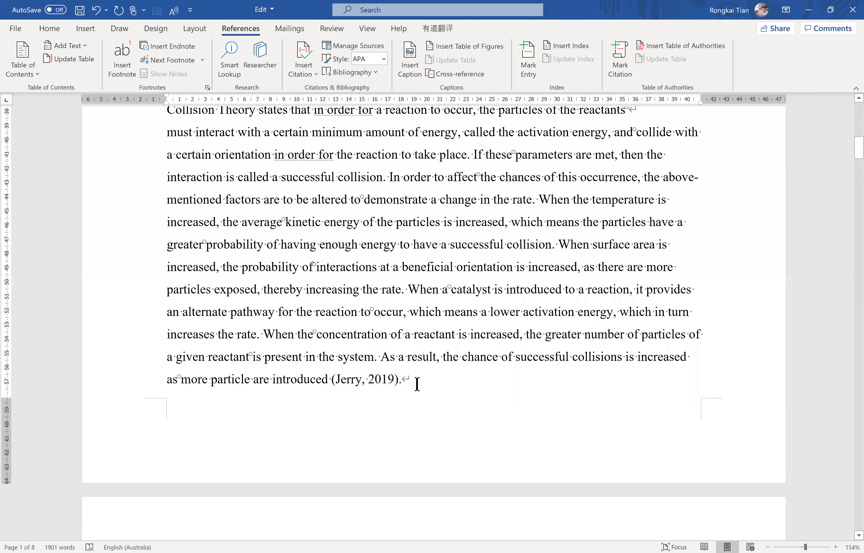
pyautogui.moveTo(417, 384); pyautogui.dragTo(326, 376)
pyautogui.click(434, 380)
# In the Reaction kinetics paragraph, cite the saved source "chem 1" after "not limiting" and "Chem..... Collision" after "a reaction occurs".
pyautogui.scroll(-5, 400, 324)
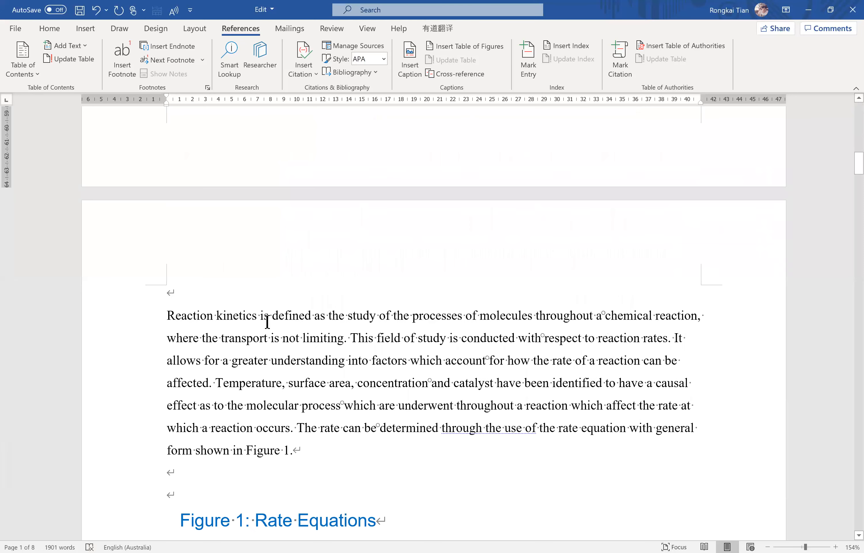
pyautogui.moveTo(167, 316); pyautogui.dragTo(345, 338)
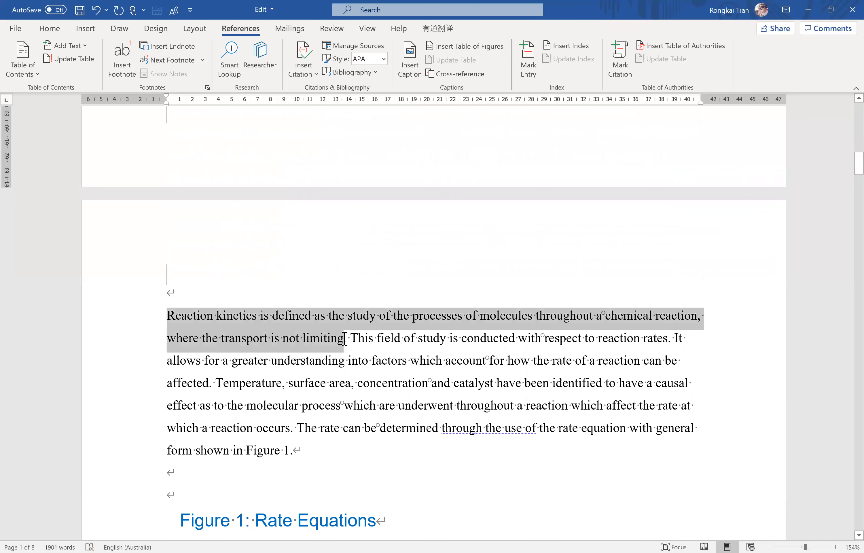
pyautogui.click(344, 338)
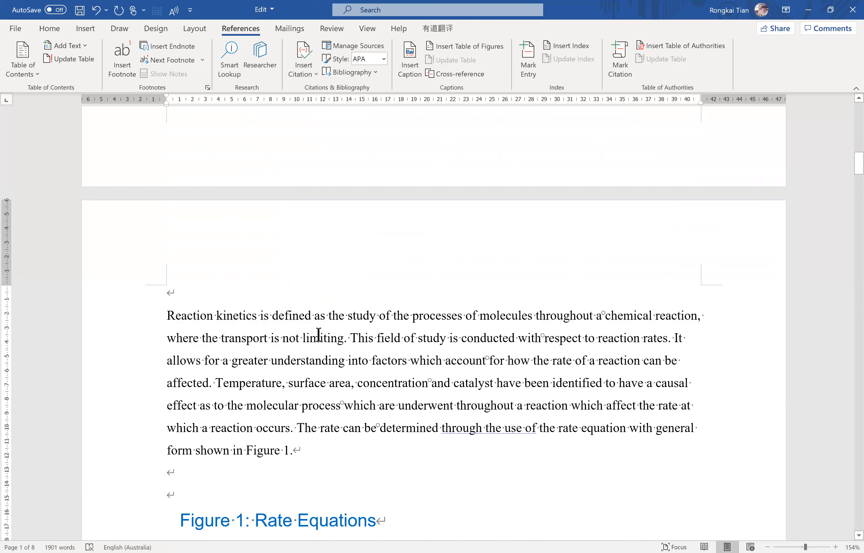
pyautogui.click(304, 69)
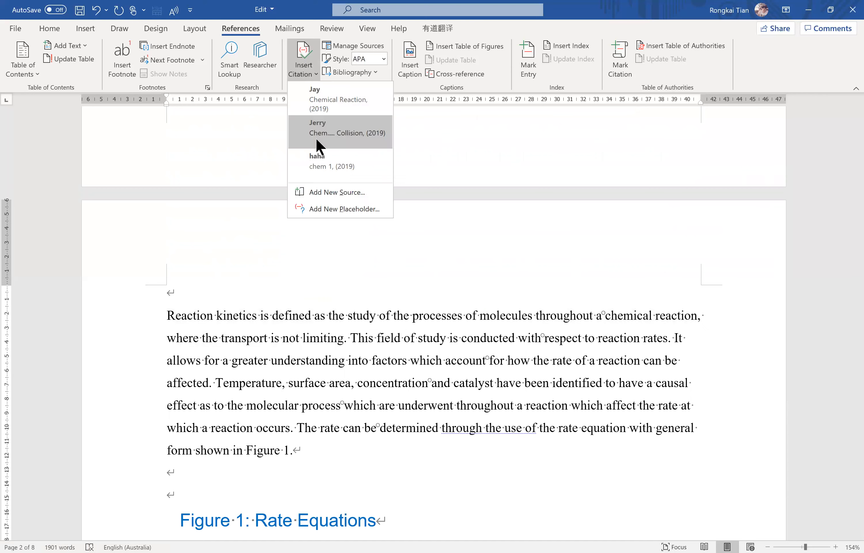
pyautogui.click(328, 168)
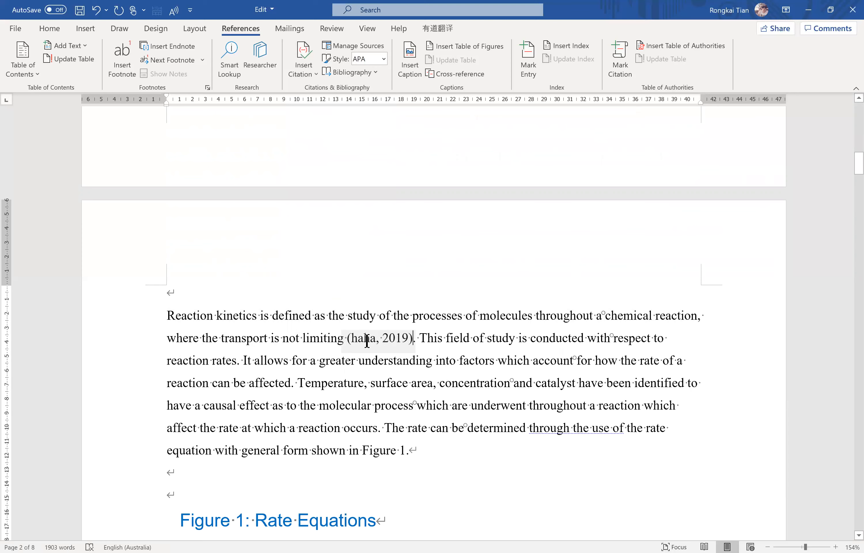
pyautogui.click(377, 425)
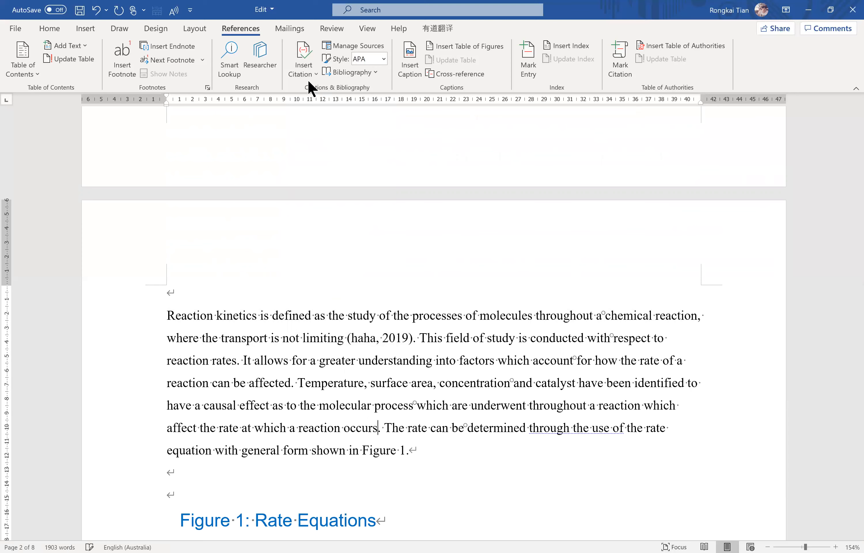
pyautogui.click(326, 131)
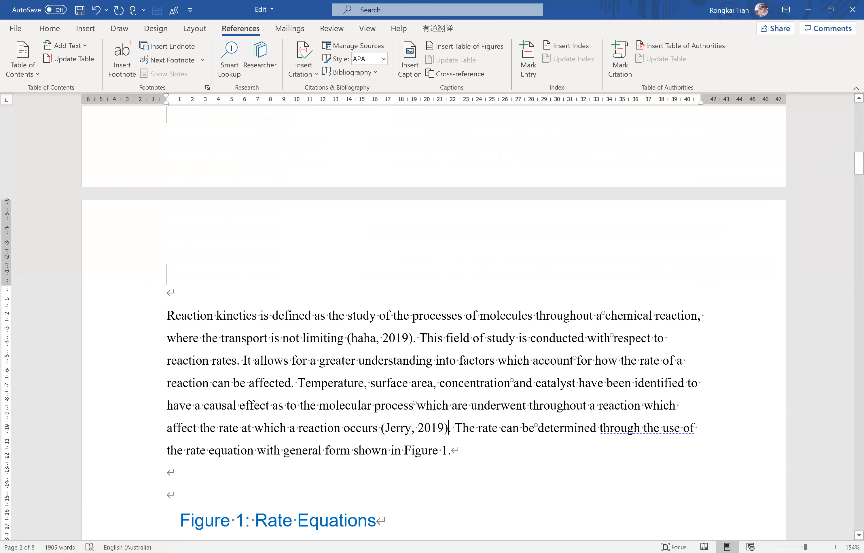
# Add blank lines and a page break at the end of the document and insert the built-in References bibliography there.
pyautogui.moveTo(859, 163); pyautogui.dragTo(859, 519)
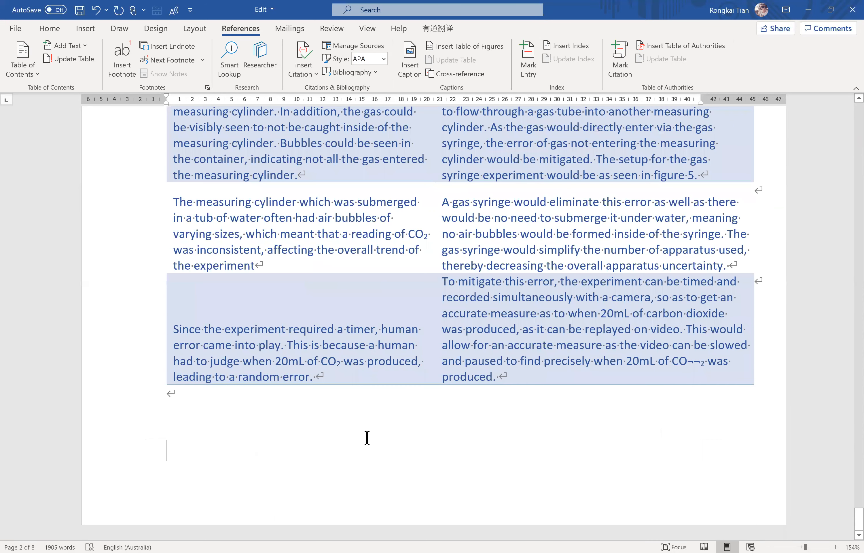
pyautogui.click(346, 412)
pyautogui.press('Return')
pyautogui.press('Return')
pyautogui.press('Return')
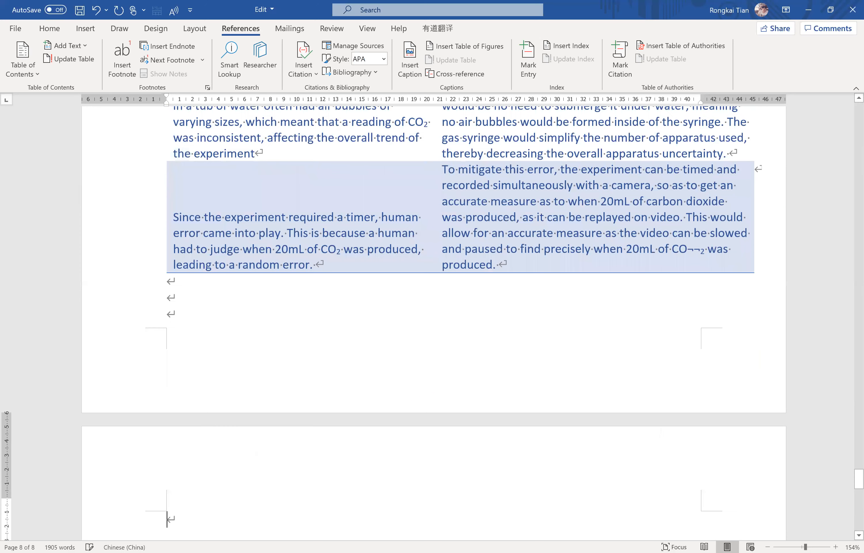
pyautogui.hotkey('ctrl', 'Return')
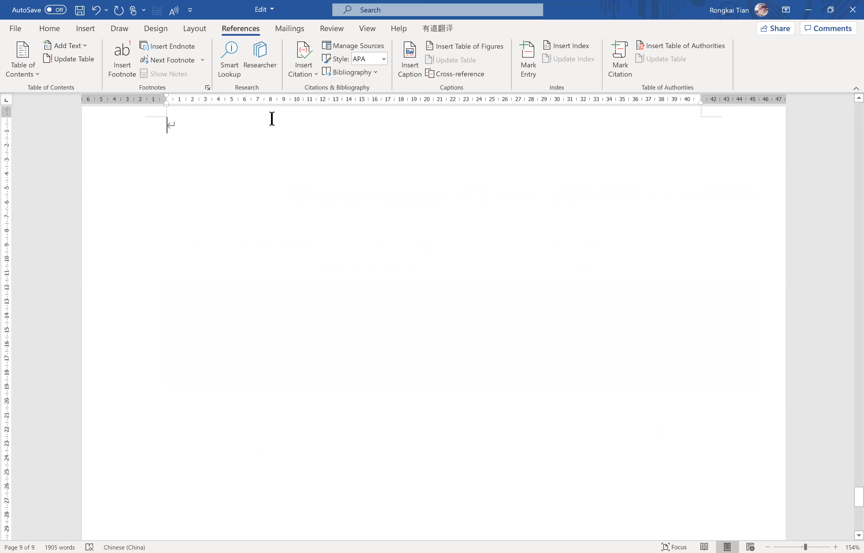
pyautogui.click(348, 74)
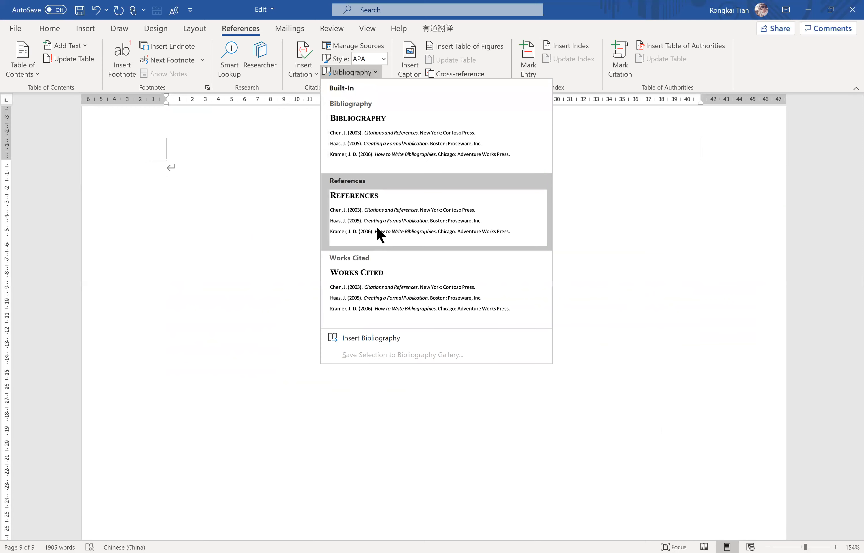
pyautogui.click(328, 209)
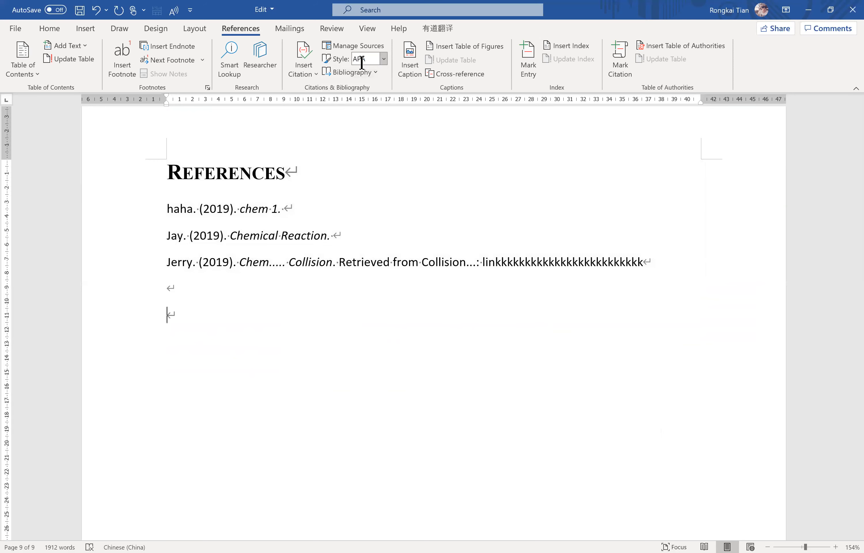
# Review the citation styles available for the bibliography without switching from APA.
pyautogui.click(383, 59)
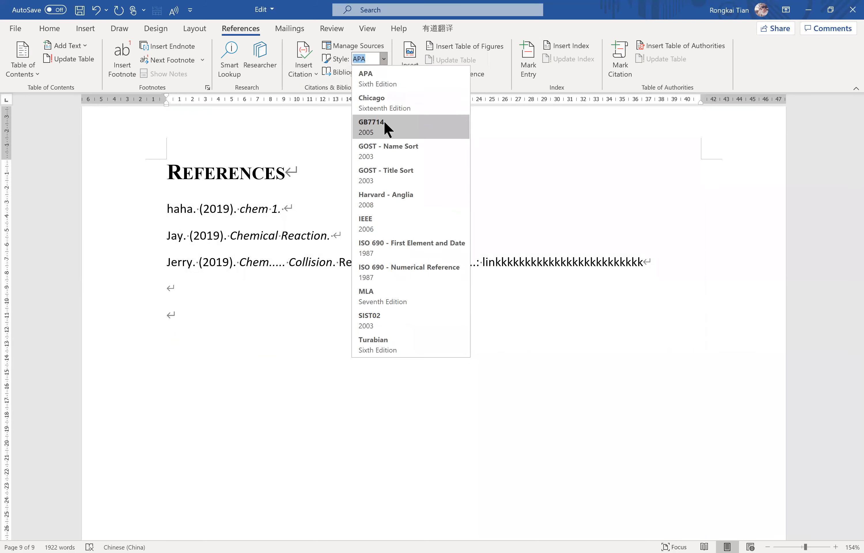
pyautogui.click(221, 301)
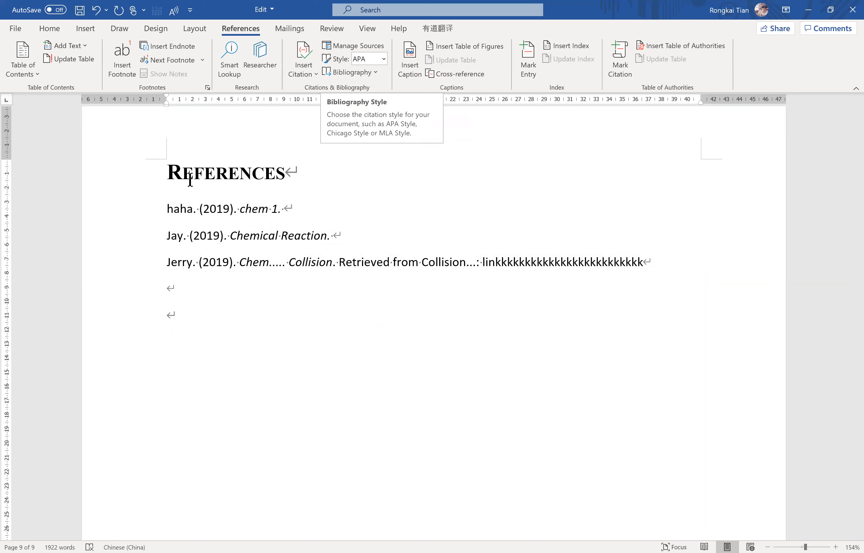
pyautogui.click(219, 300)
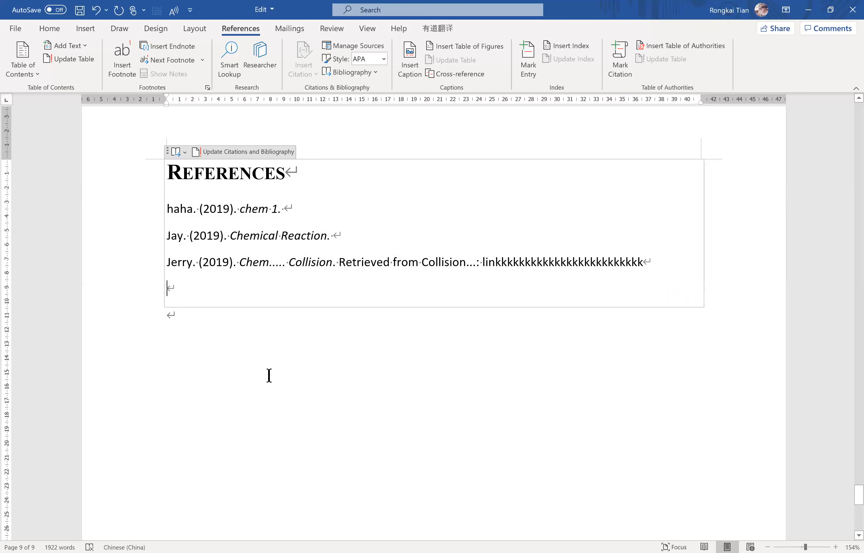
# Cut the web address after "Source:" beneath the Figure 2 rate and concentration graphs.
pyautogui.scroll(1, 270, 370)
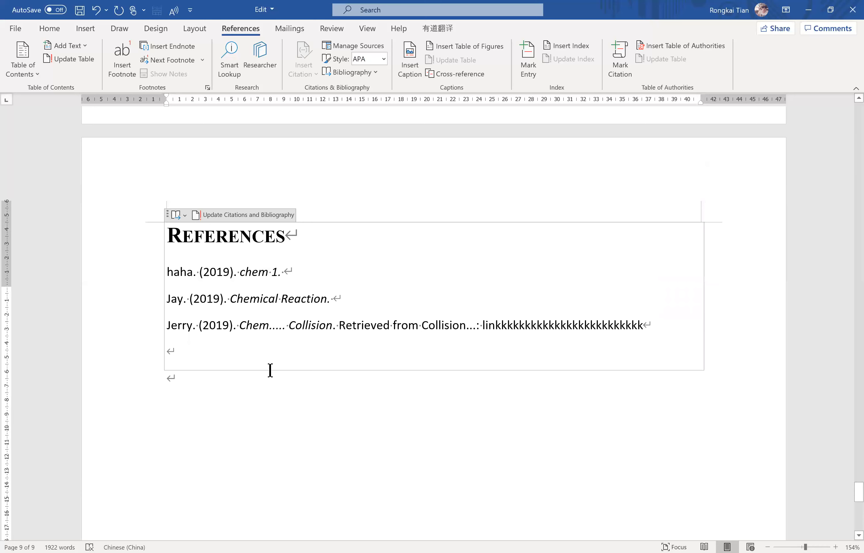
pyautogui.scroll(10, 268, 366)
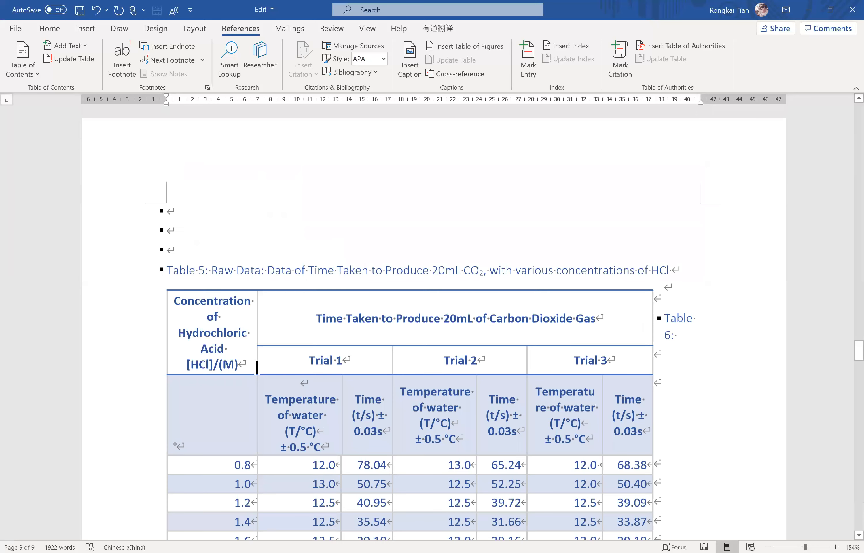
pyautogui.scroll(9, 257, 367)
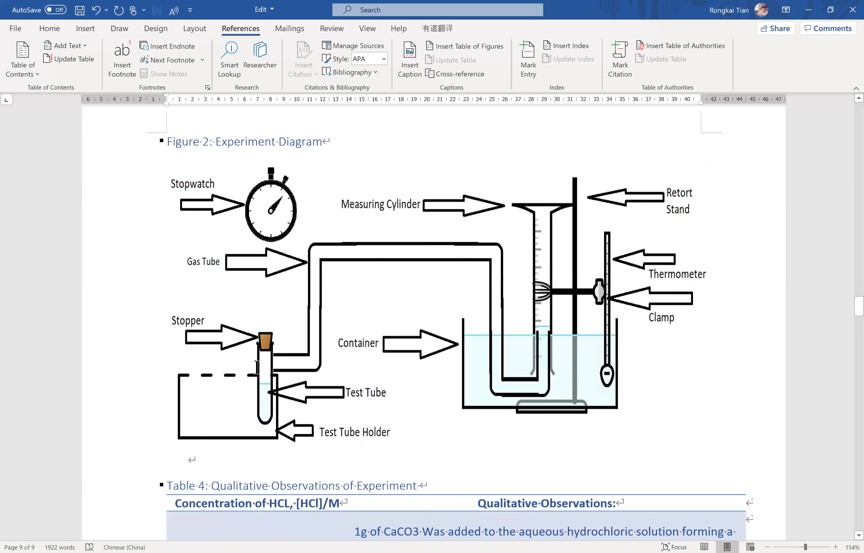
pyautogui.scroll(20, 256, 367)
pyautogui.scroll(-5, 256, 367)
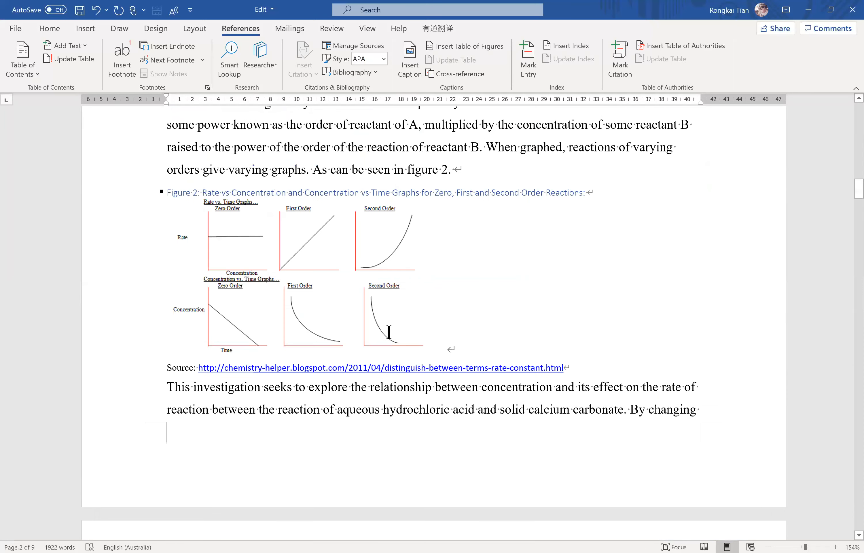
pyautogui.moveTo(590, 295); pyautogui.dragTo(207, 301)
pyautogui.hotkey('ctrl', 'c')
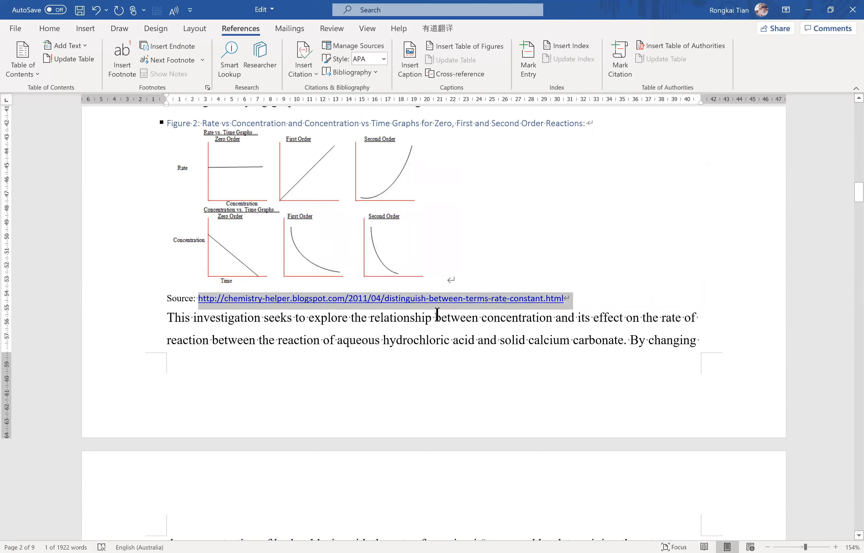
pyautogui.press('Delete')
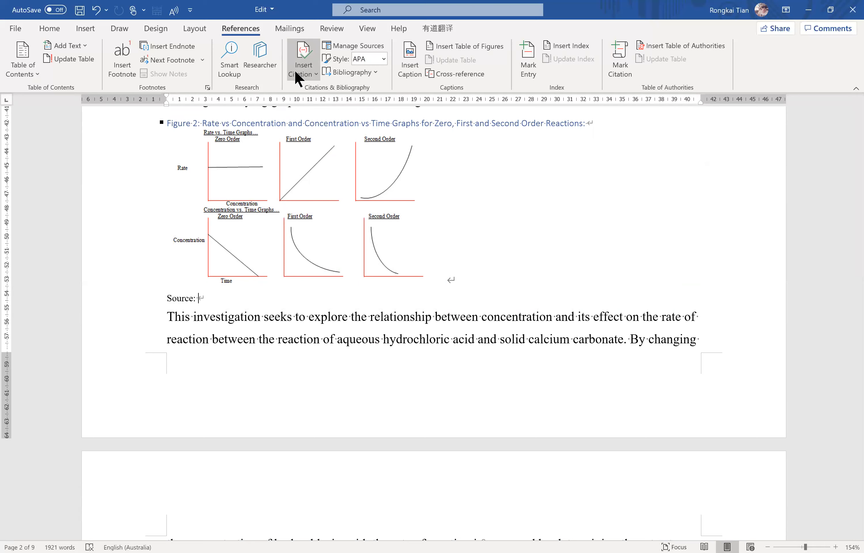
# Start a new web site source for the Figure 2 citation and paste the cut chemistry-helper.blogspot.com address as its URL.
pyautogui.click(297, 74)
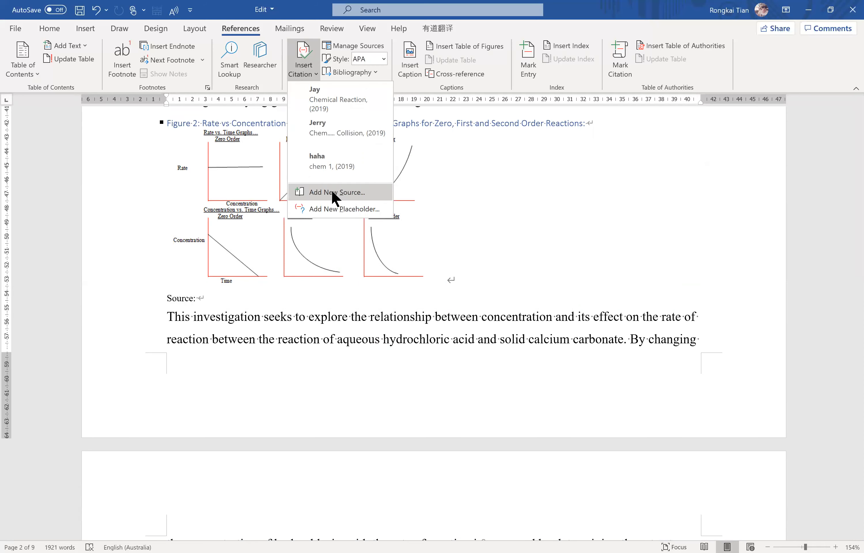
pyautogui.click(332, 191)
pyautogui.click(381, 338)
pyautogui.hotkey('ctrl', 'v')
# Enter the author's name and the web page name "Chem" for the new web site source.
pyautogui.click(380, 231)
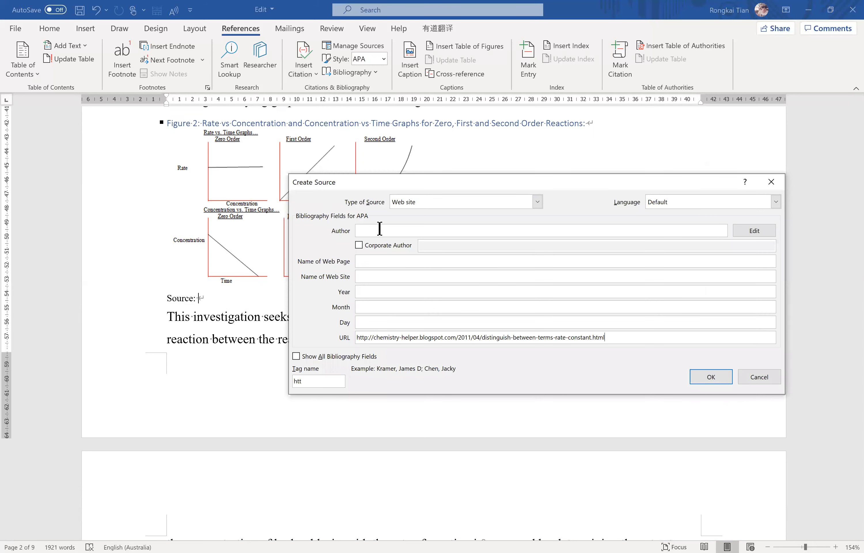
pyautogui.write('JamesChem')
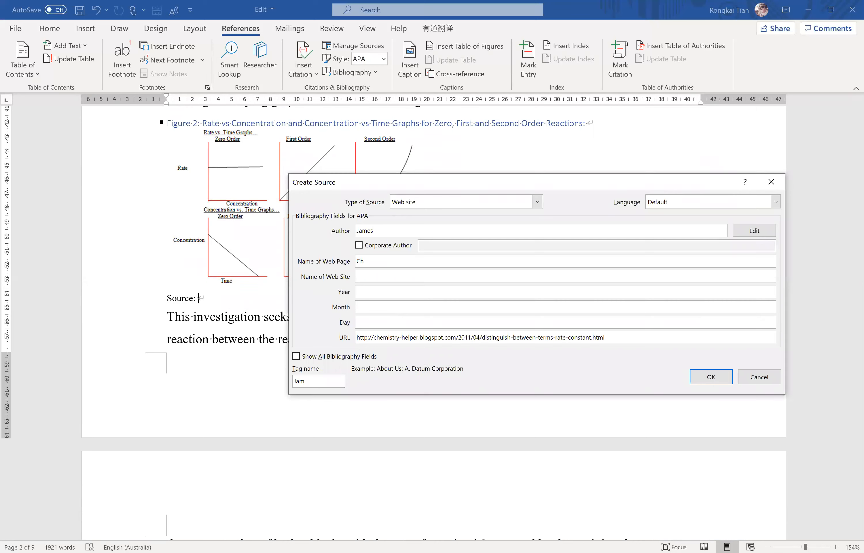
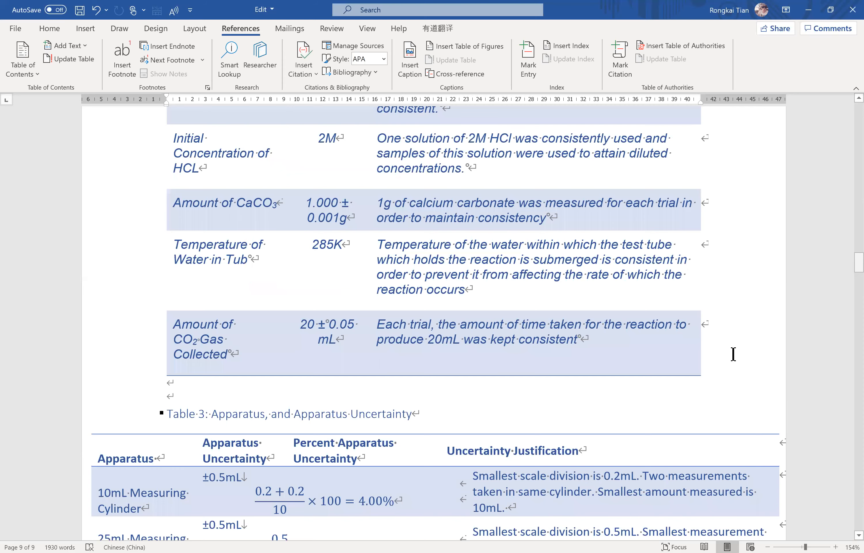
# Set the report's page margins to the Narrow preset of 1.27 cm on all sides.
pyautogui.scroll(-4, 273, 311)
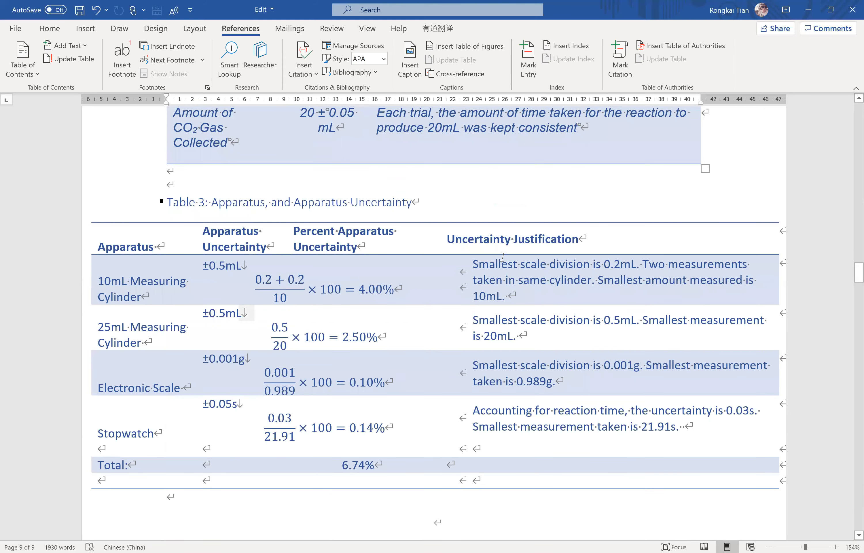
pyautogui.scroll(4, 722, 276)
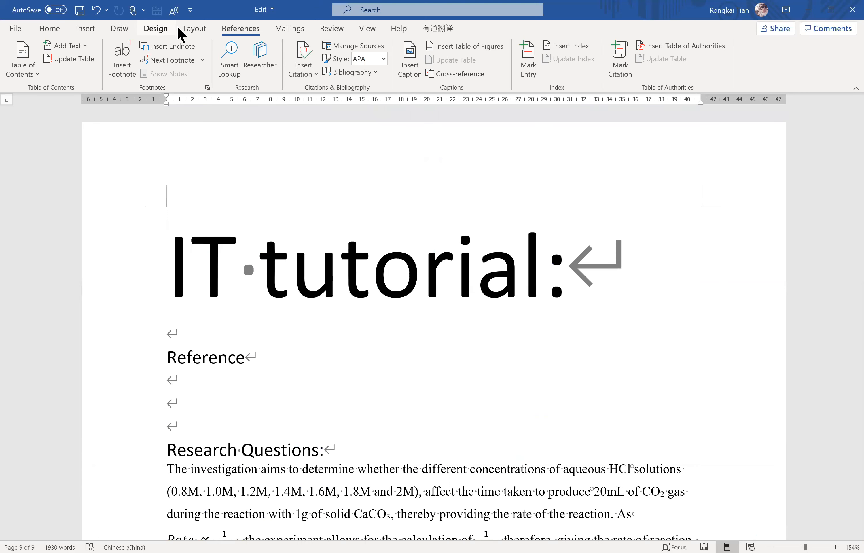
pyautogui.click(199, 33)
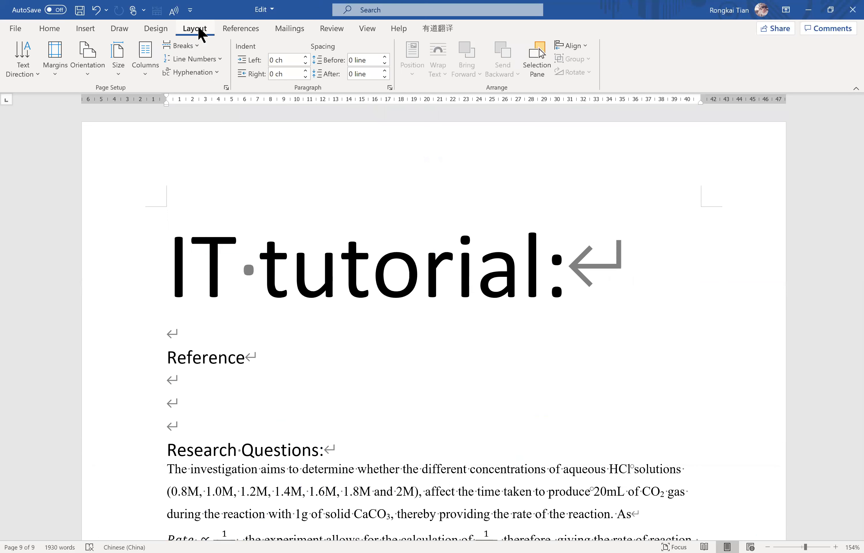
pyautogui.doubleClick(200, 30)
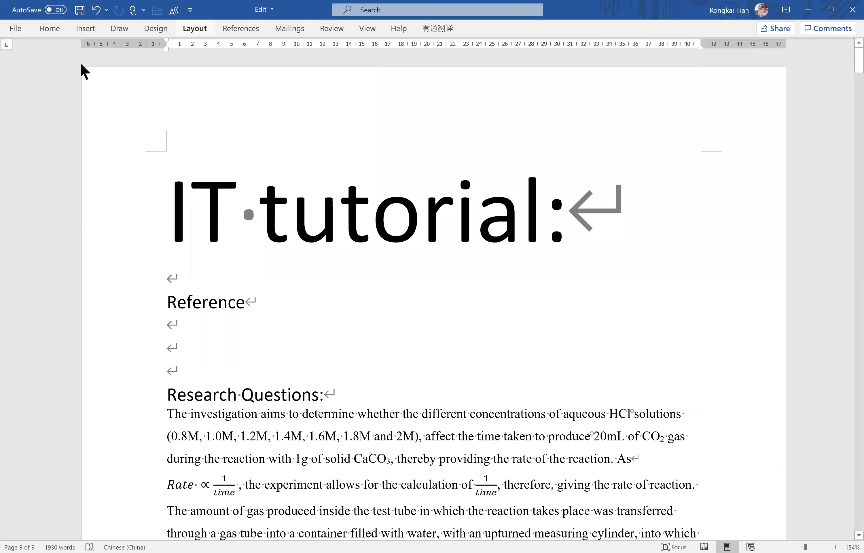
pyautogui.hotkey('ctrl', 'F1')
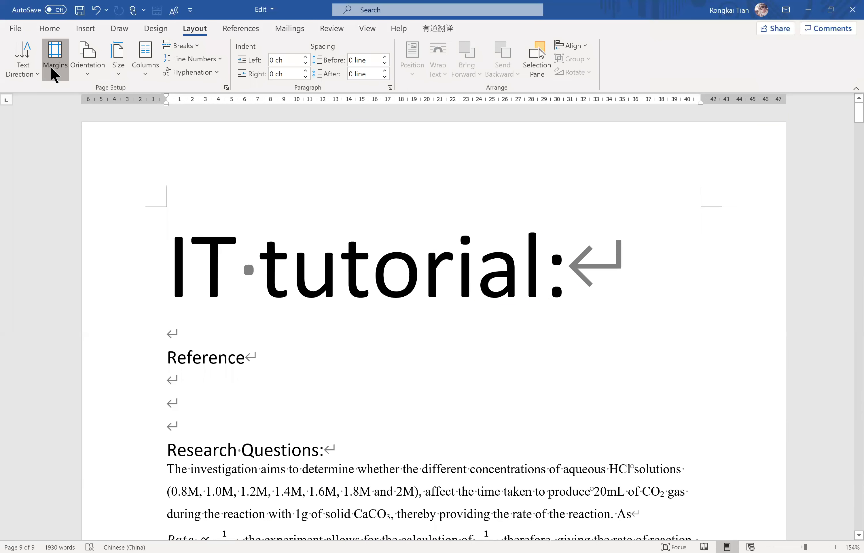
pyautogui.click(51, 68)
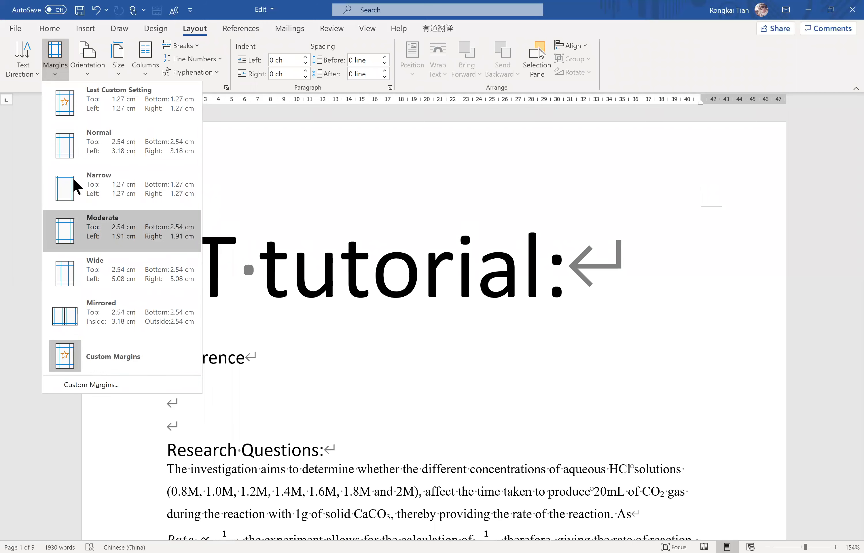
pyautogui.click(74, 181)
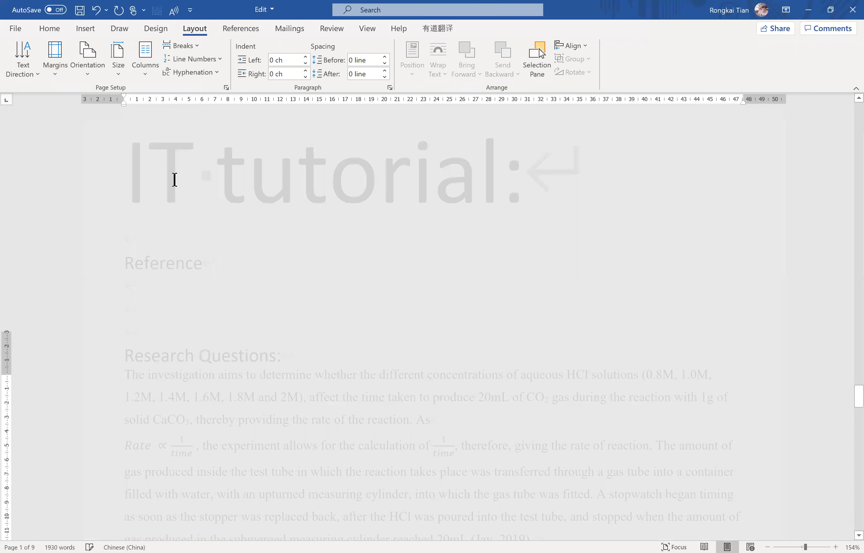
# Try deleting the "IT tutorial:" title line at the start of the document, and undo the deletion.
pyautogui.scroll(4, 540, 49)
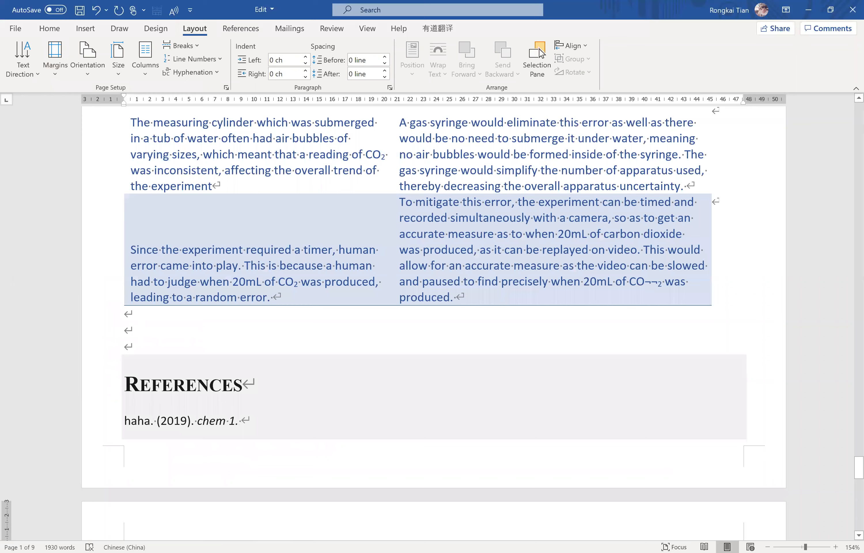
pyautogui.moveTo(859, 468); pyautogui.dragTo(859, 113)
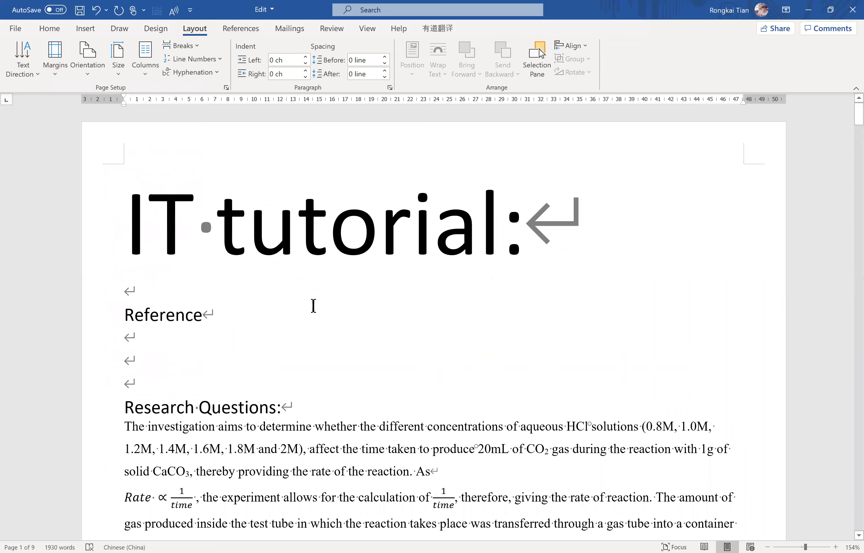
pyautogui.click(52, 212)
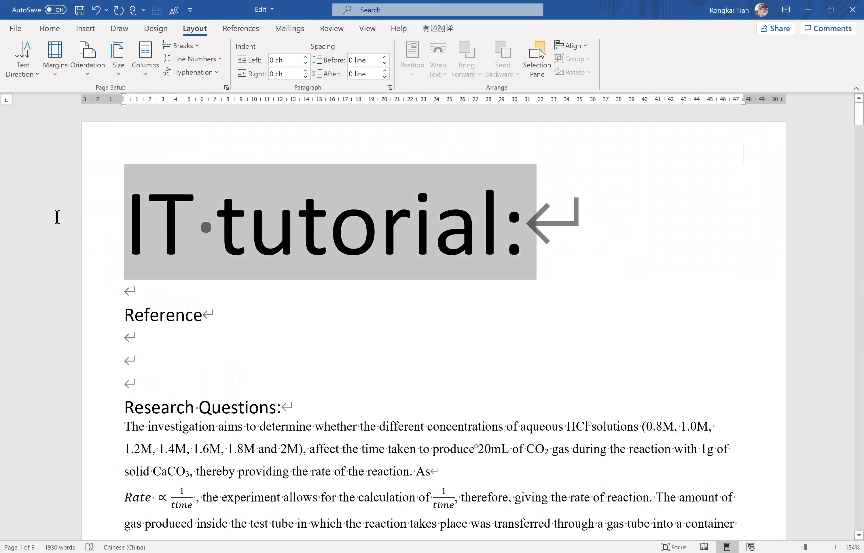
pyautogui.press('Delete')
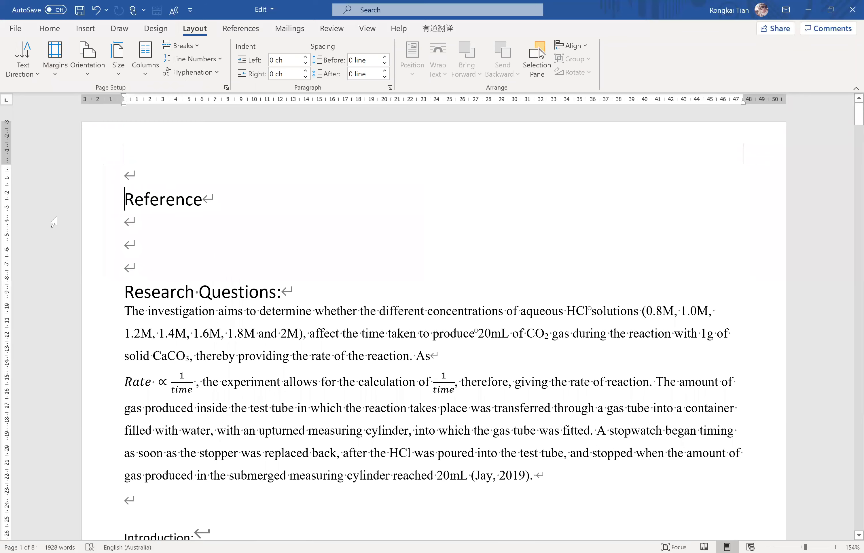
pyautogui.hotkey('ctrl', 'z')
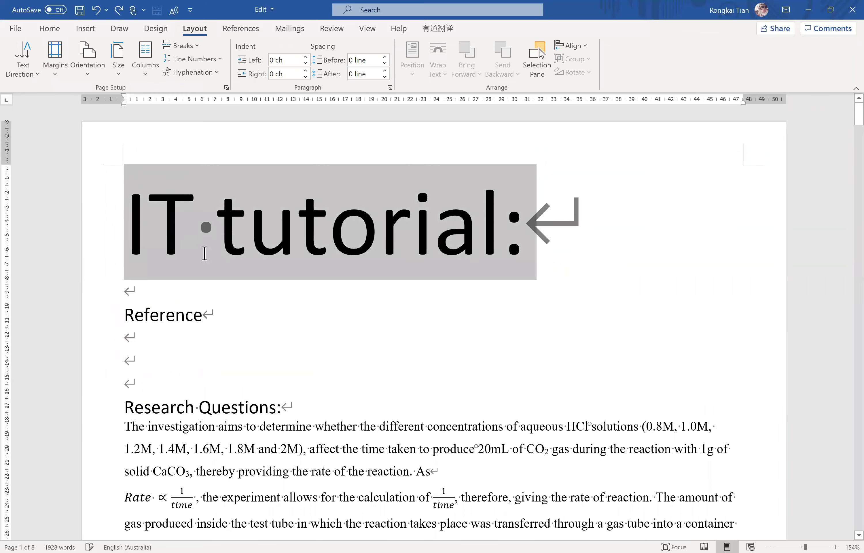
# Apply the plain grid table style with full borders to Table 1, Independent and Dependant Variables.
pyautogui.scroll(-15, 205, 253)
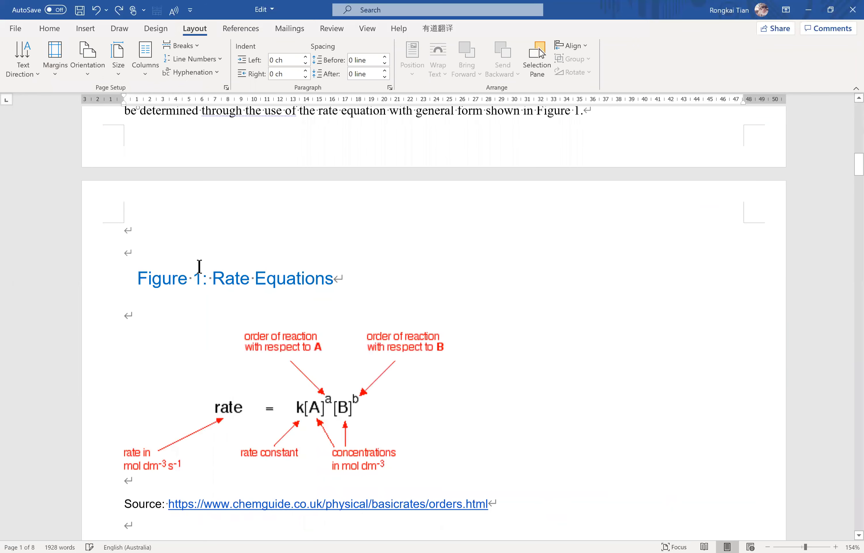
pyautogui.scroll(-10, 258, 247)
pyautogui.scroll(4, 259, 241)
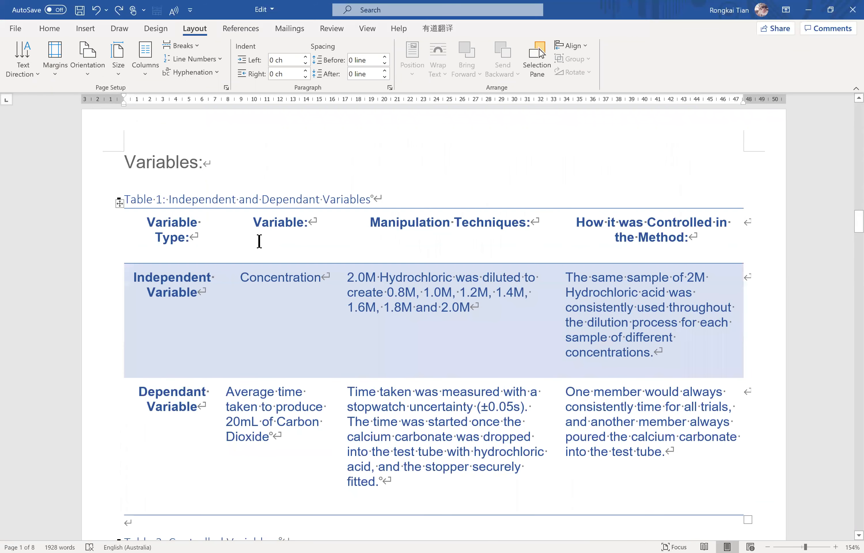
pyautogui.click(259, 242)
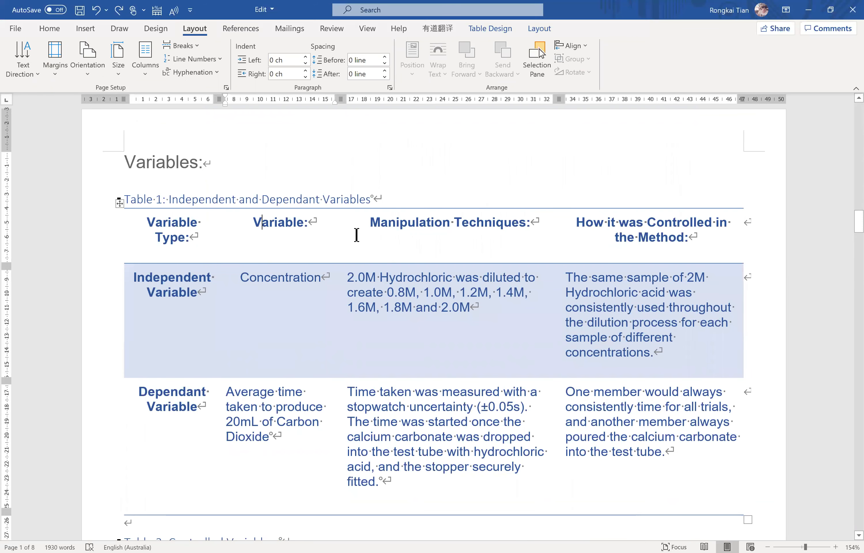
pyautogui.click(202, 237)
pyautogui.click(498, 23)
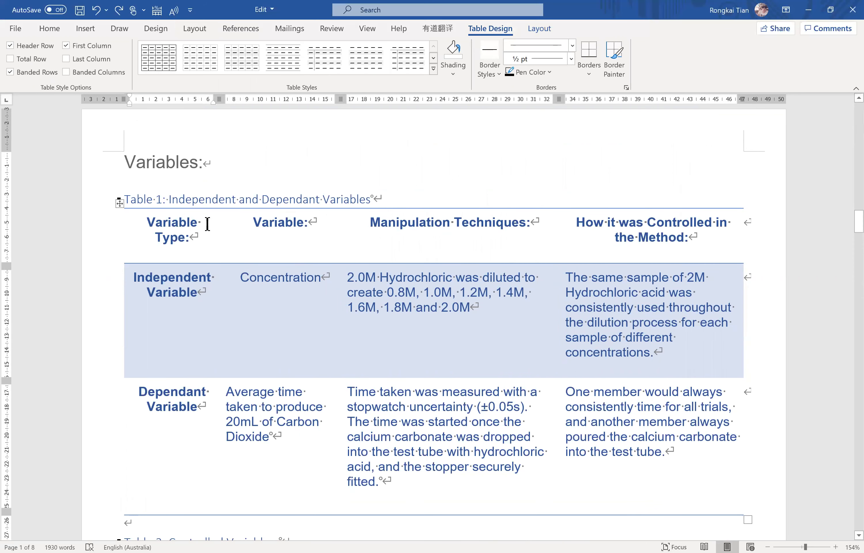
pyautogui.click(167, 65)
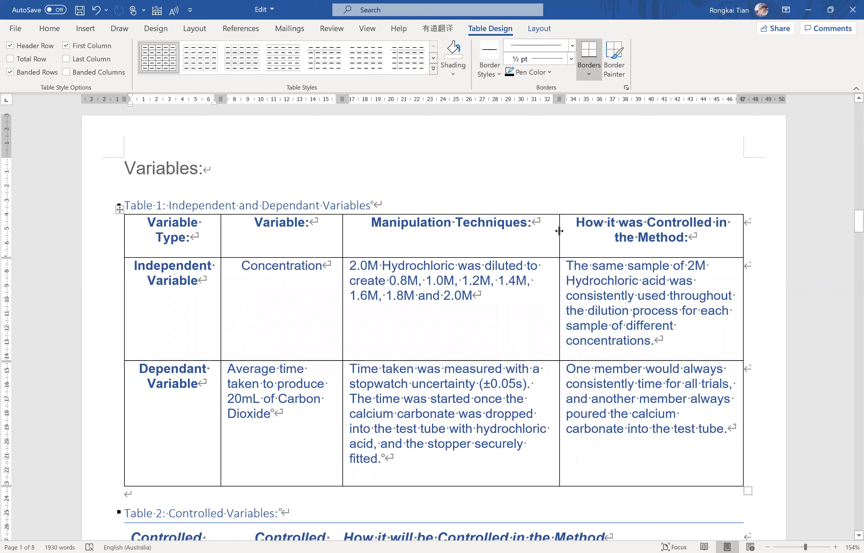
# Widen the "Variable:" column of Table 1 by shifting its border with the "Manipulation Techniques:" column.
pyautogui.doubleClick(343, 237)
pyautogui.click(392, 237)
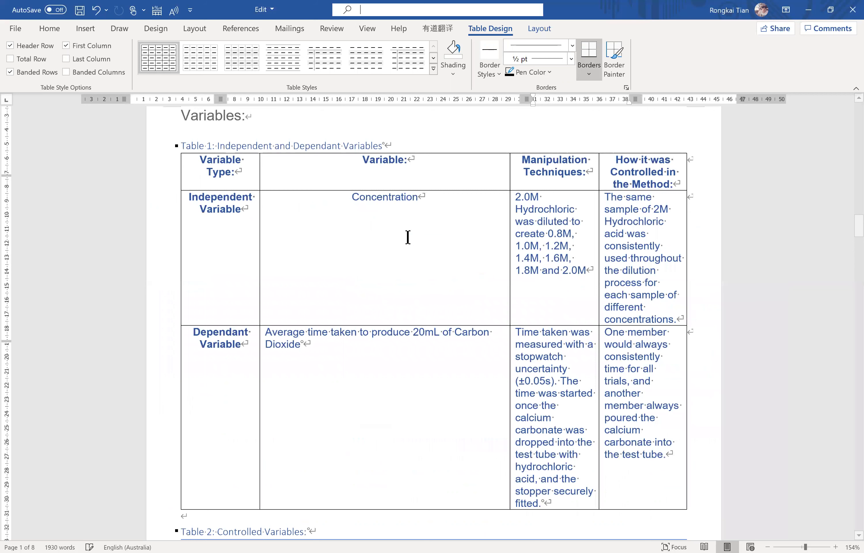
pyautogui.scroll(-2, 407, 237)
pyautogui.click(401, 235)
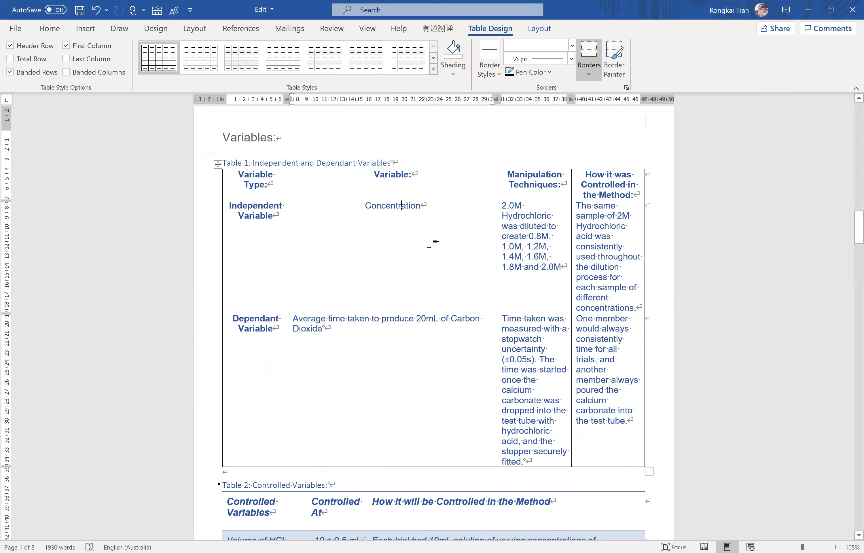
# Select all cells of Table 1 and AutoFit its columns to their contents.
pyautogui.moveTo(238, 174)
pyautogui.mouseDown()
pyautogui.moveTo(528, 265)
pyautogui.moveTo(623, 401)
pyautogui.mouseUp()
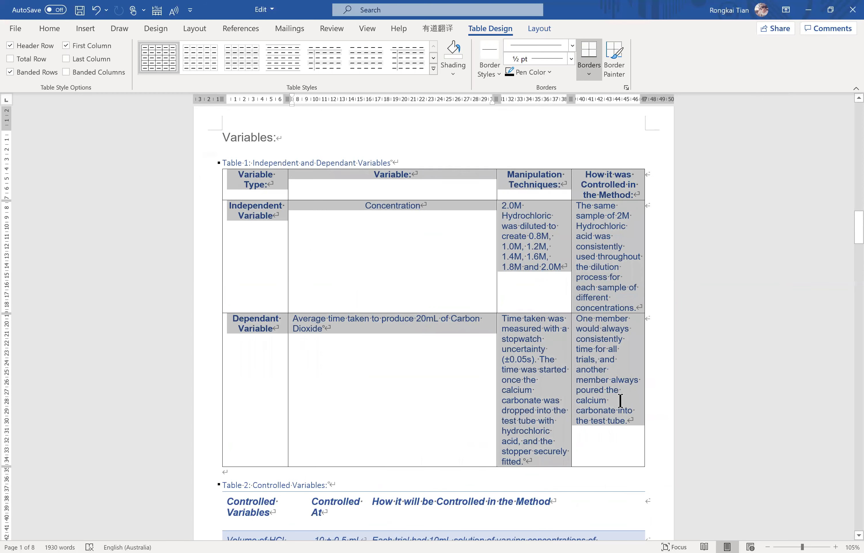
pyautogui.click(540, 30)
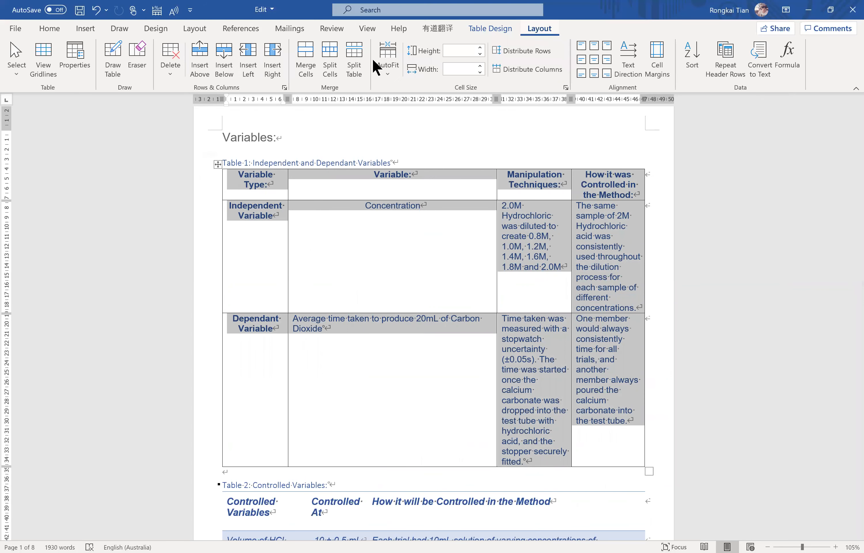
pyautogui.click(385, 70)
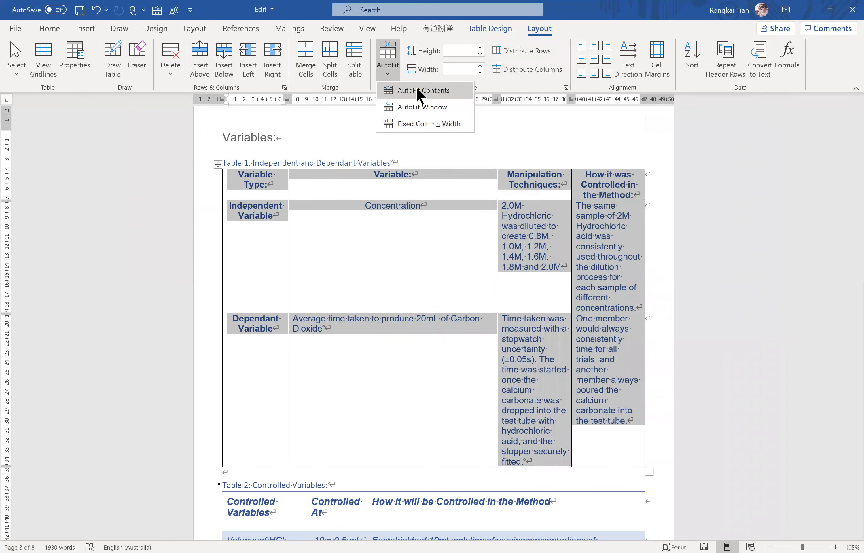
pyautogui.click(420, 95)
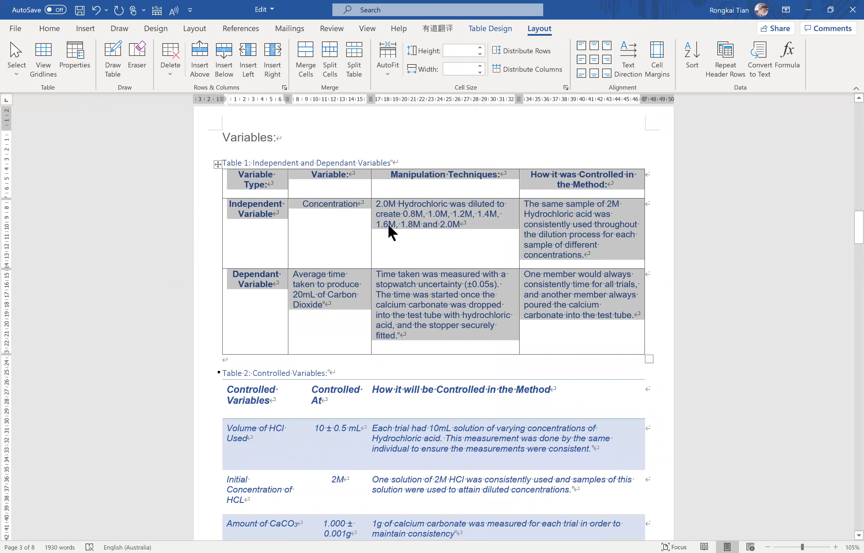
pyautogui.click(423, 226)
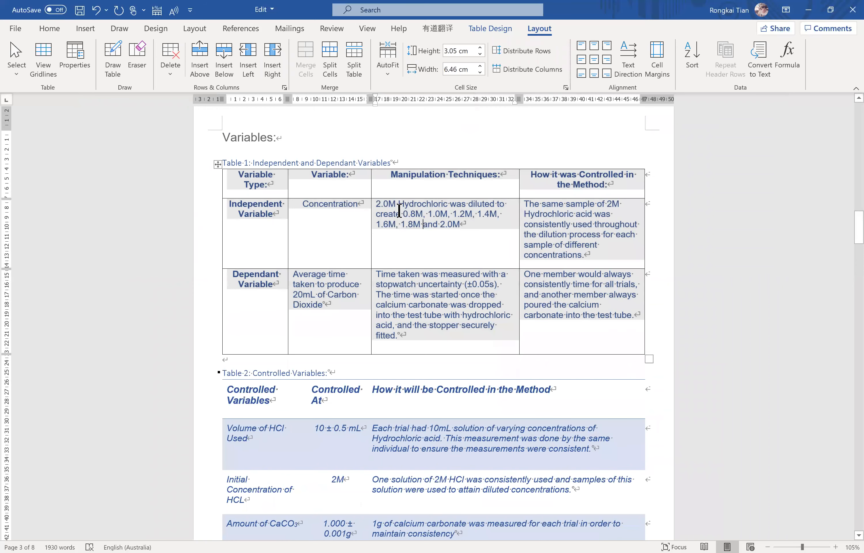
pyautogui.hotkey('ctrl', 'z')
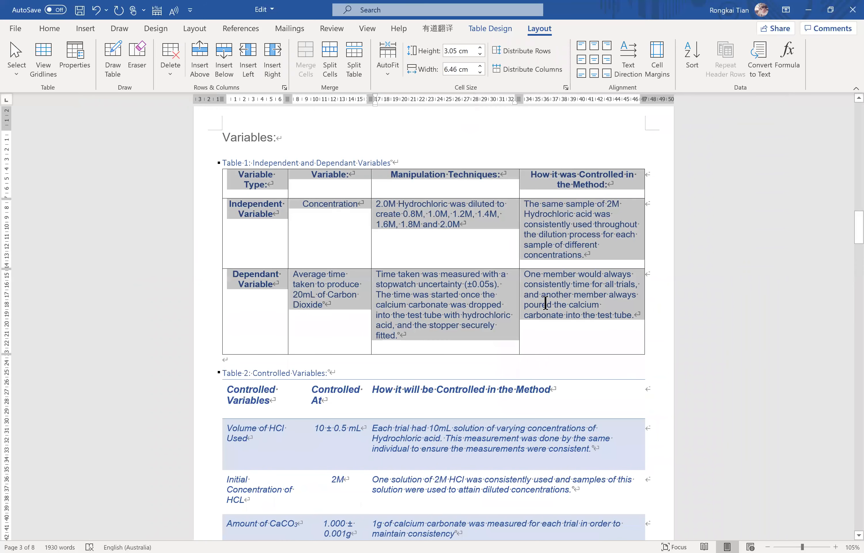
# Apply the light-blue grid table style with a solid-coloured header row and first column to Table 1.
pyautogui.click(473, 282)
pyautogui.scroll(-3, 478, 274)
pyautogui.scroll(3, 478, 274)
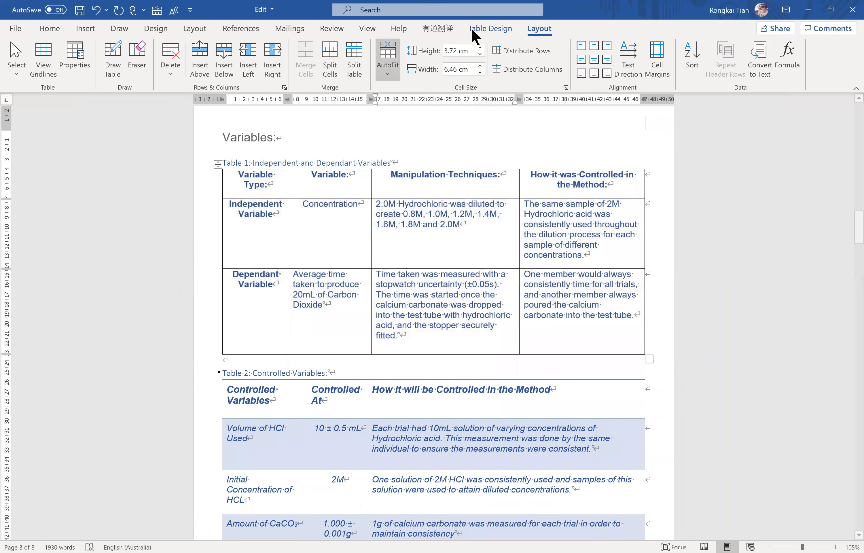
pyautogui.click(490, 29)
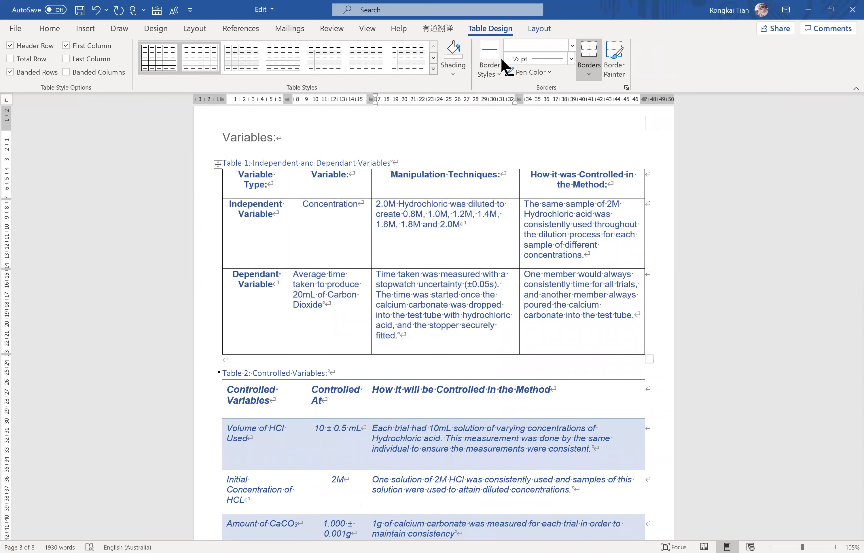
pyautogui.click(433, 68)
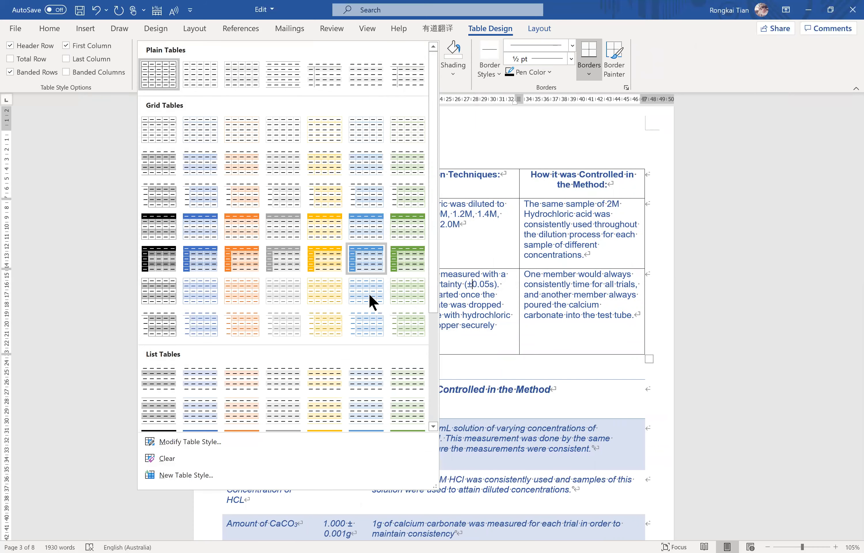
pyautogui.click(371, 261)
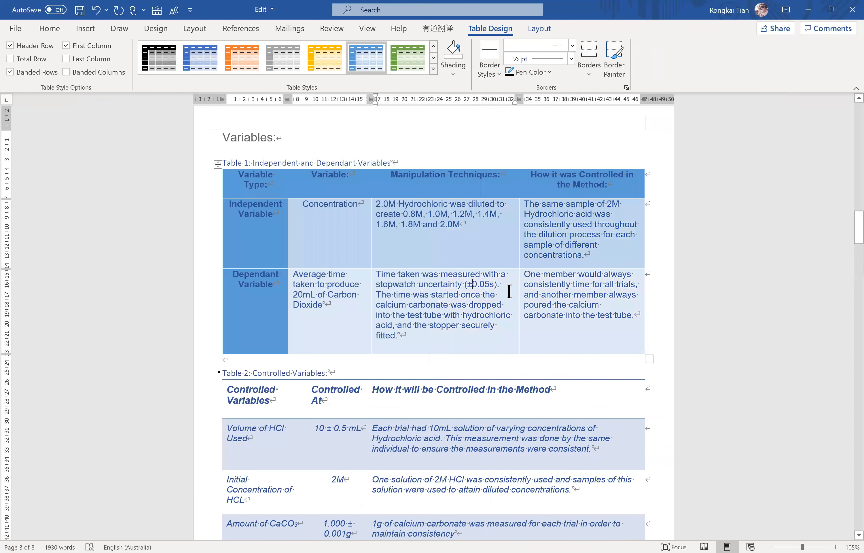
# Apply the plain grid table style with full borders to Table 3, Apparatus, and Apparatus Uncertainty.
pyautogui.scroll(-12, 394, 294)
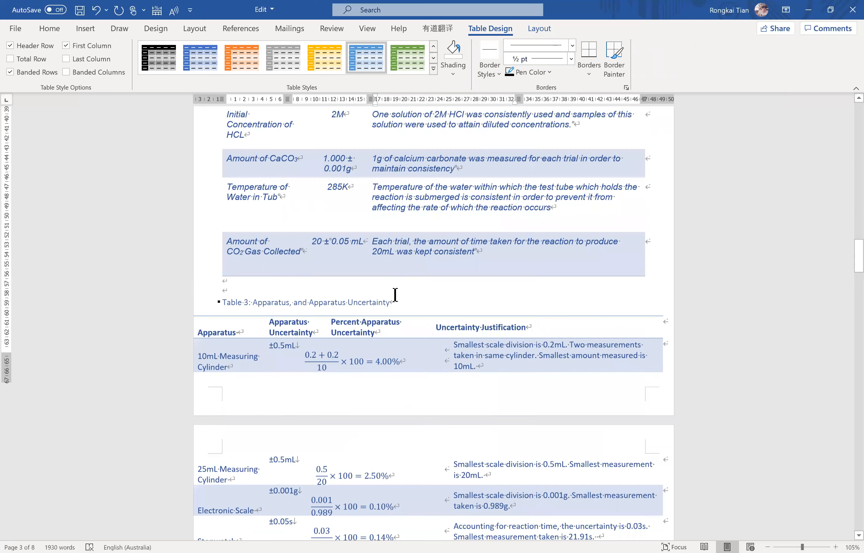
pyautogui.scroll(-2, 394, 294)
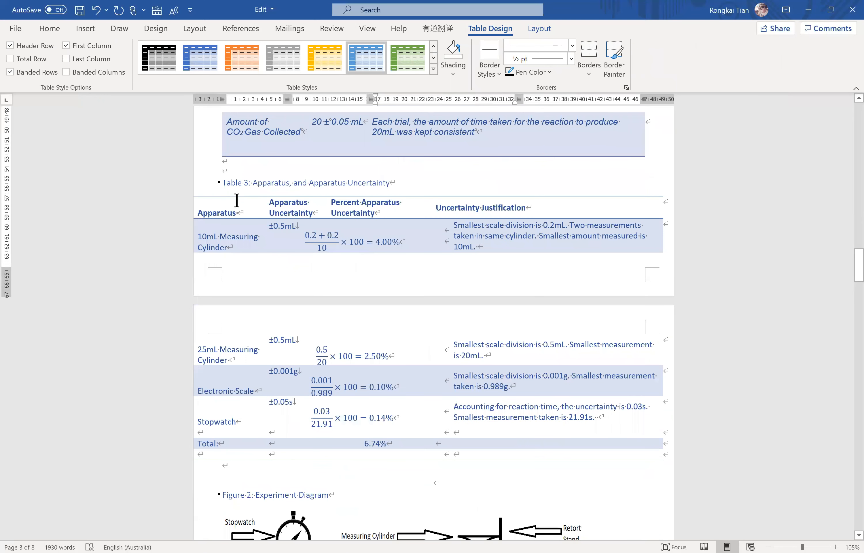
pyautogui.click(239, 200)
pyautogui.moveTo(240, 205); pyautogui.dragTo(586, 442)
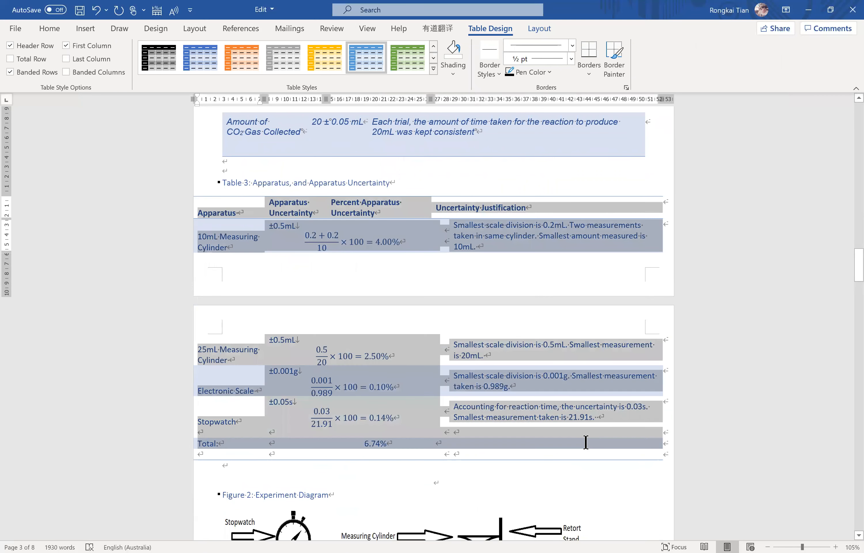
pyautogui.click(433, 68)
pyautogui.click(161, 75)
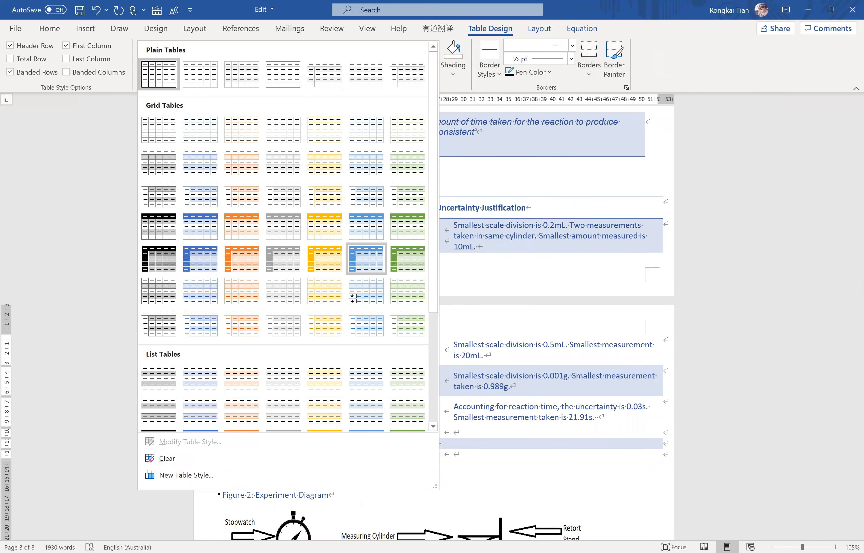
pyautogui.click(353, 181)
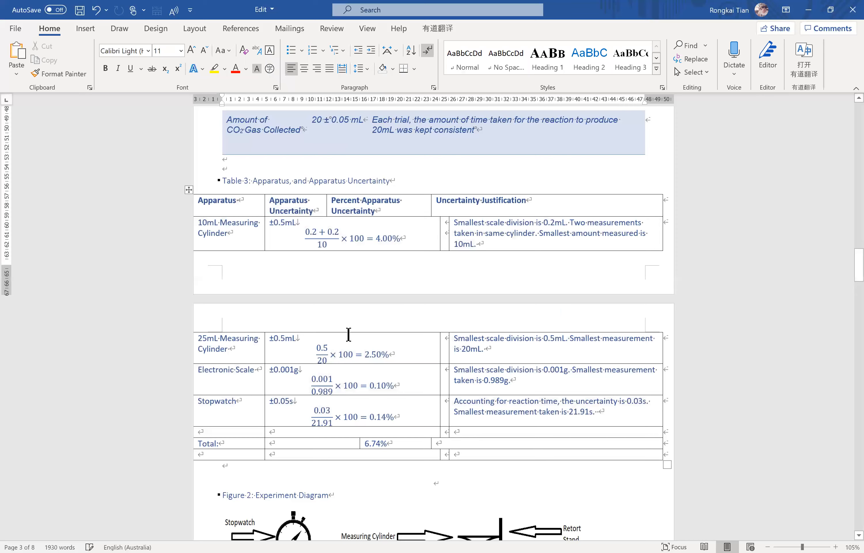
pyautogui.click(393, 227)
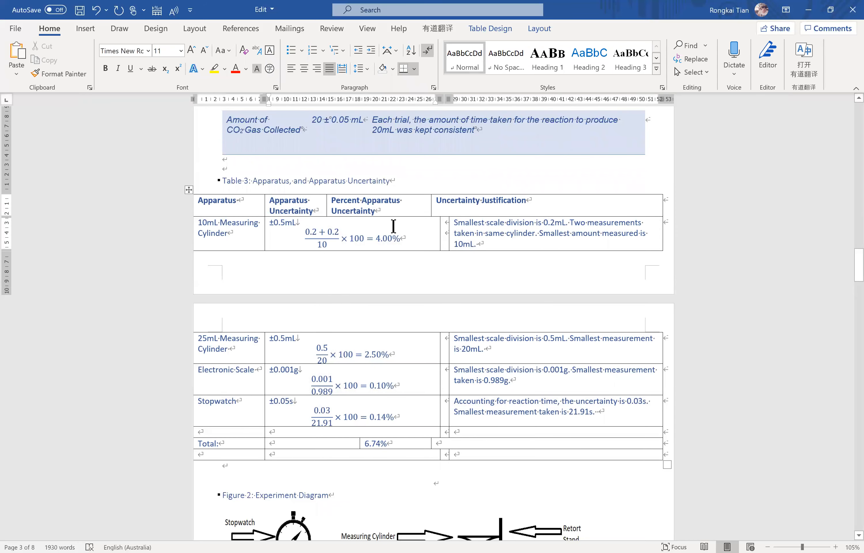
# Remove the line breaks before the percent-uncertainty equations in all four apparatus rows of Table 3 so they follow the ± values inline.
pyautogui.press('BackSpace')
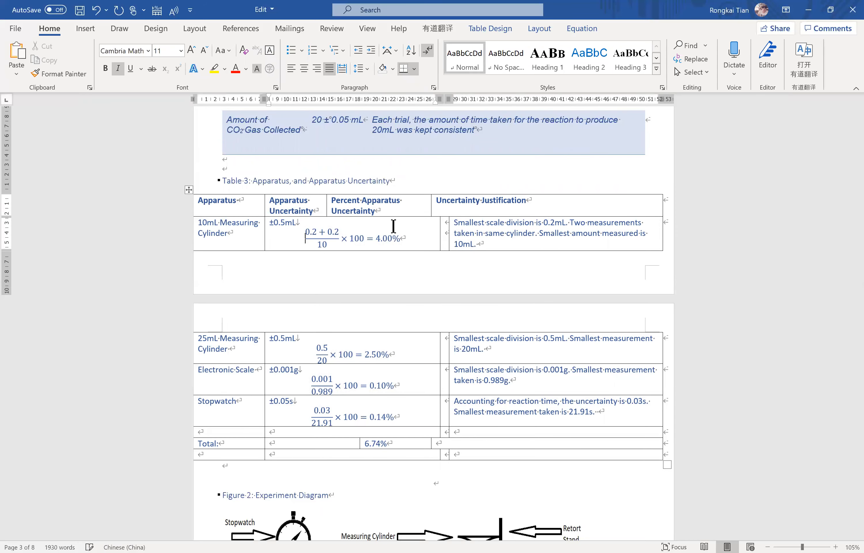
pyautogui.press('BackSpace')
pyautogui.click(314, 354)
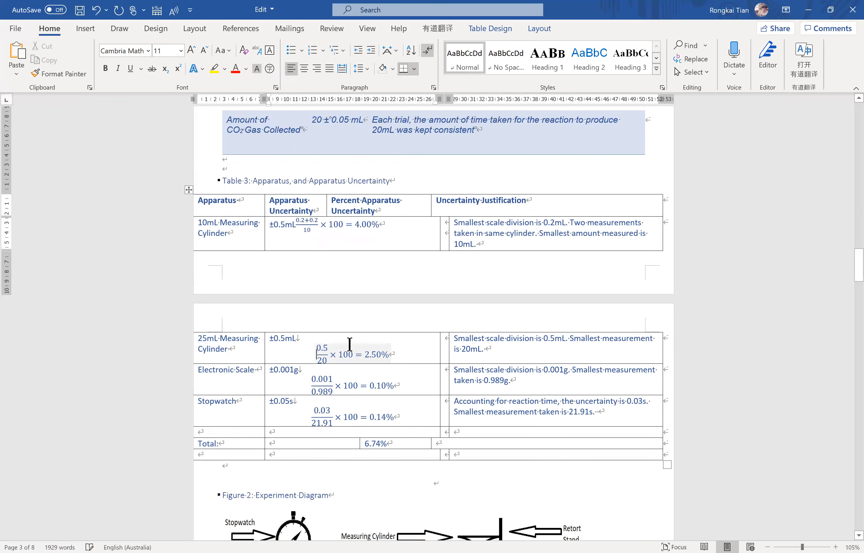
pyautogui.press('BackSpace')
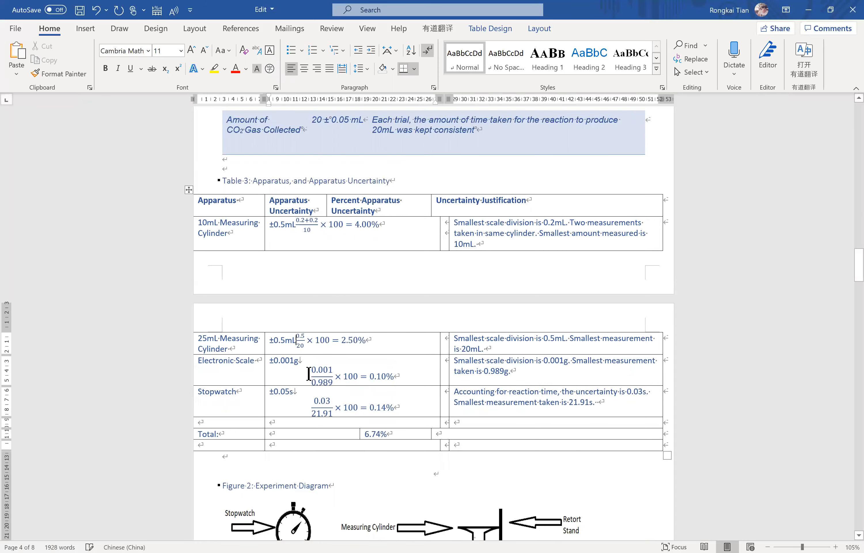
pyautogui.click(317, 373)
pyautogui.moveTo(312, 370); pyautogui.dragTo(329, 371)
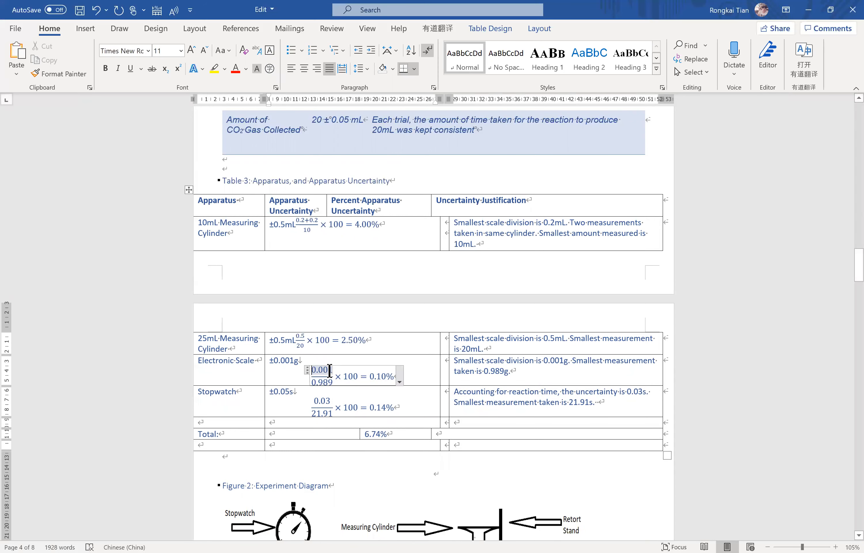
pyautogui.click(311, 372)
pyautogui.press('BackSpace')
pyautogui.click(317, 397)
pyautogui.press('BackSpace')
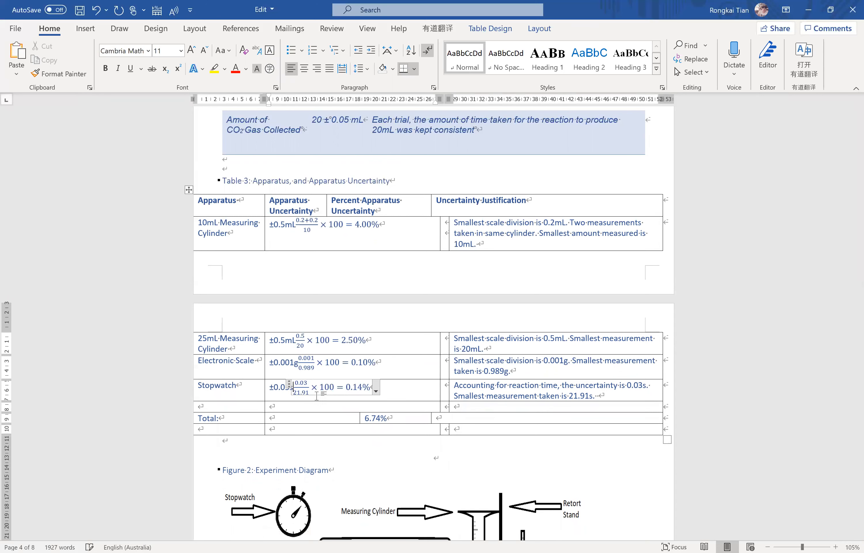
# Delete the last three rows of Table 3, the "Total:" row and the blank rows around it.
pyautogui.moveTo(228, 411); pyautogui.dragTo(531, 429)
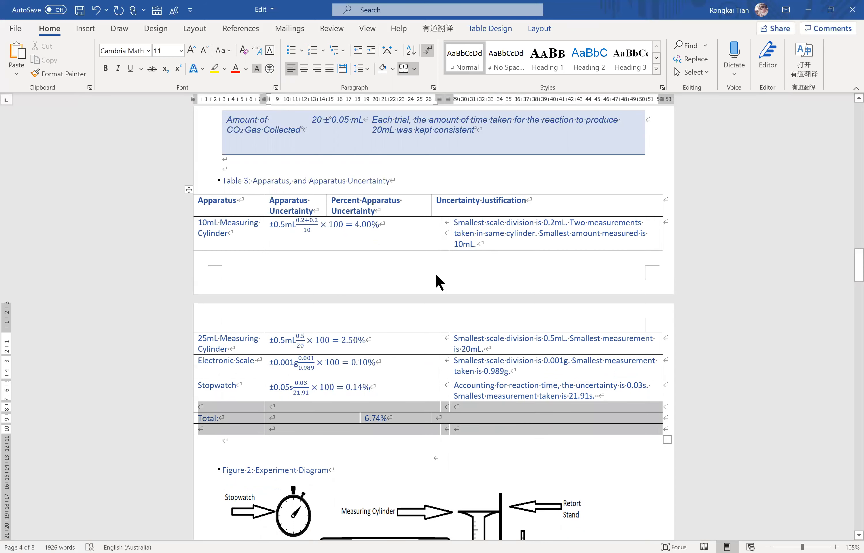
pyautogui.press('BackSpace')
pyautogui.click(408, 307)
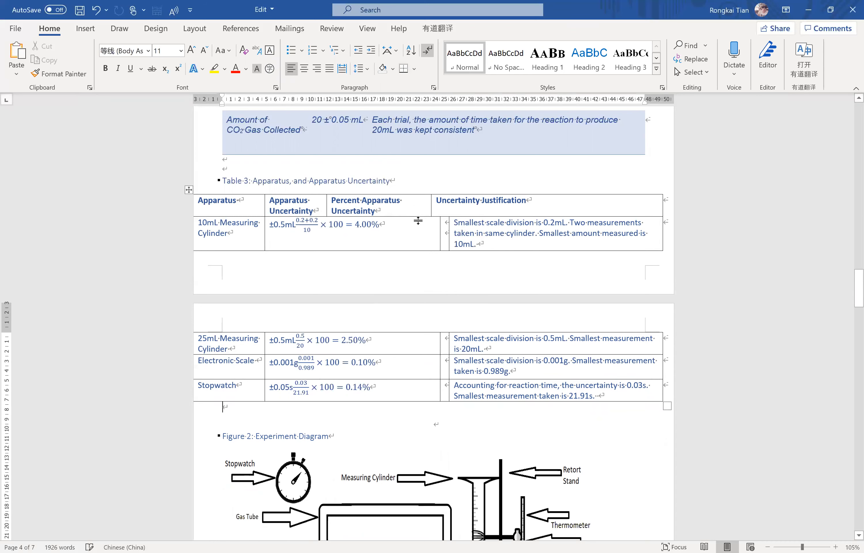
# Delete the narrow empty column before the uncertainty justifications in Table 3, using the Delete entire column option.
pyautogui.moveTo(441, 226); pyautogui.dragTo(443, 382)
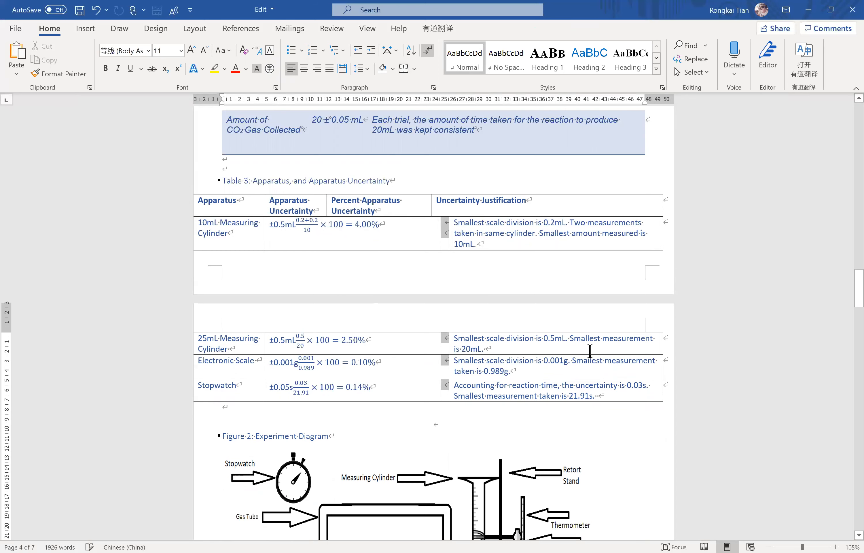
pyautogui.hotkey('ctrl', 'z')
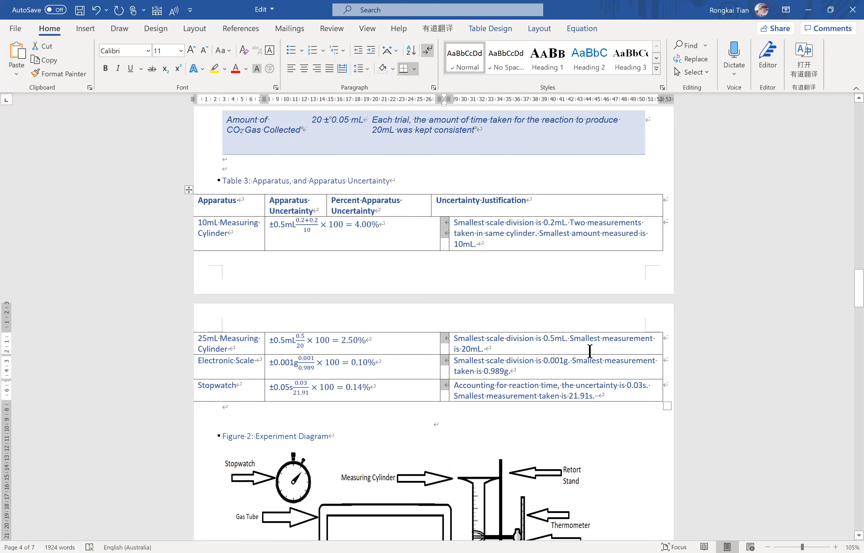
pyautogui.press('BackSpace')
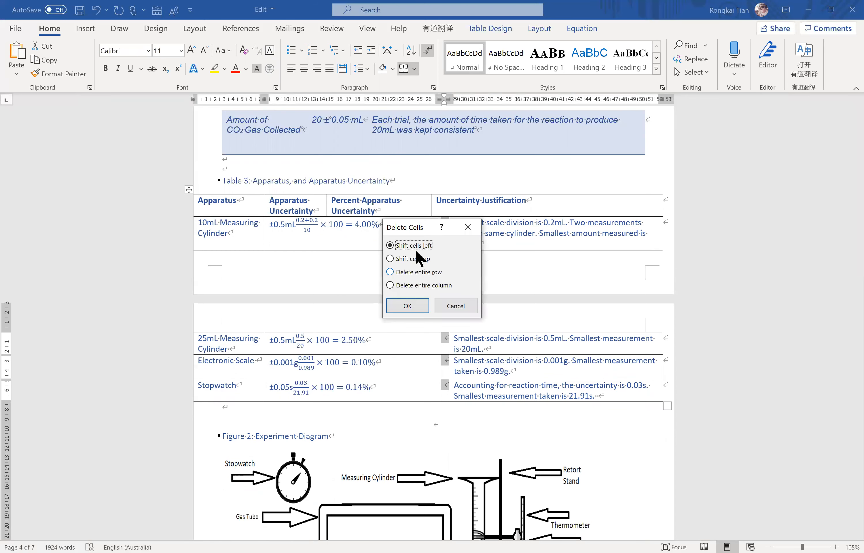
pyautogui.click(390, 286)
pyautogui.click(407, 305)
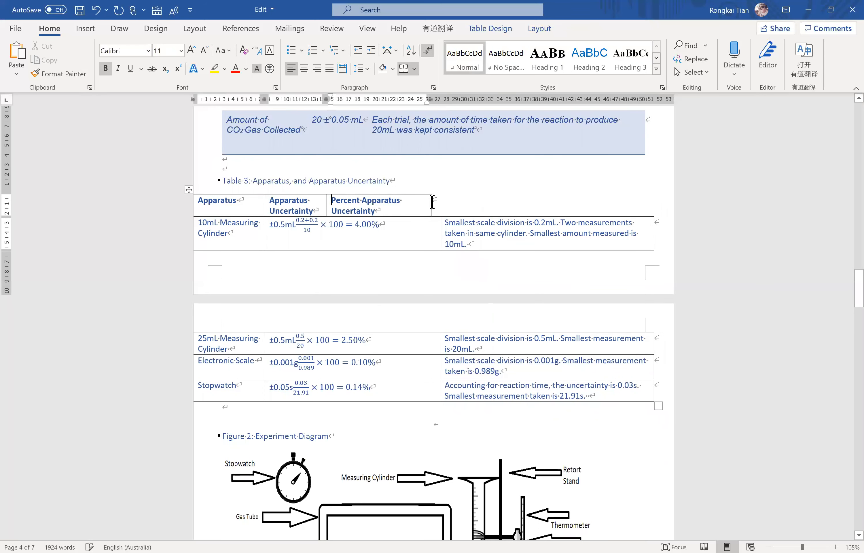
# Select all cells of Table 3 and AutoFit its columns to their contents.
pyautogui.moveTo(240, 201); pyautogui.dragTo(561, 385)
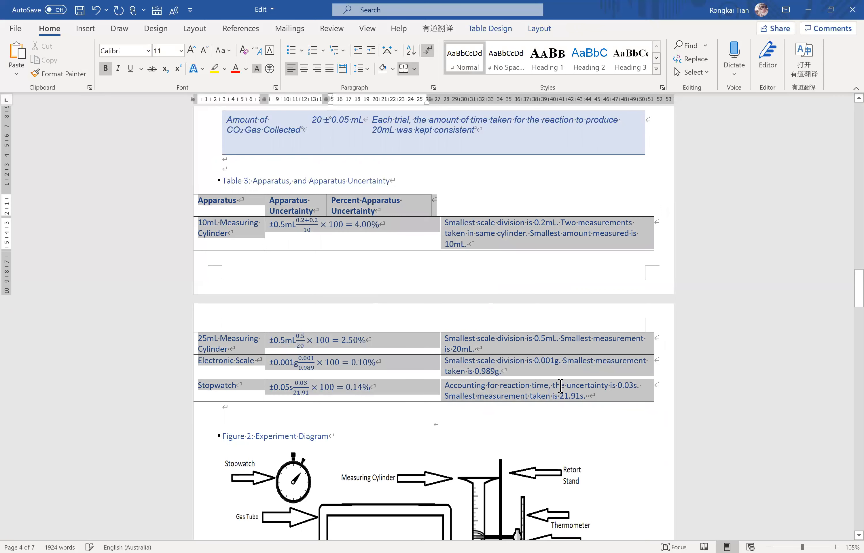
pyautogui.click(532, 30)
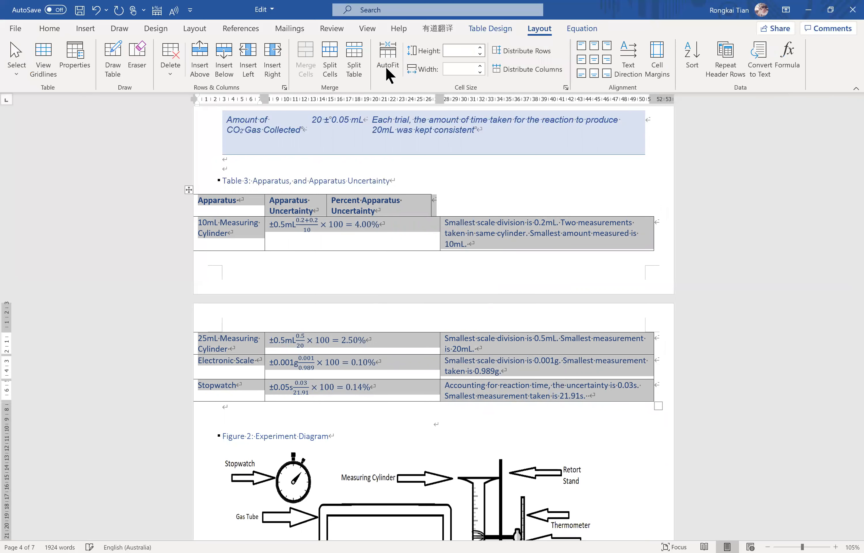
pyautogui.click(418, 91)
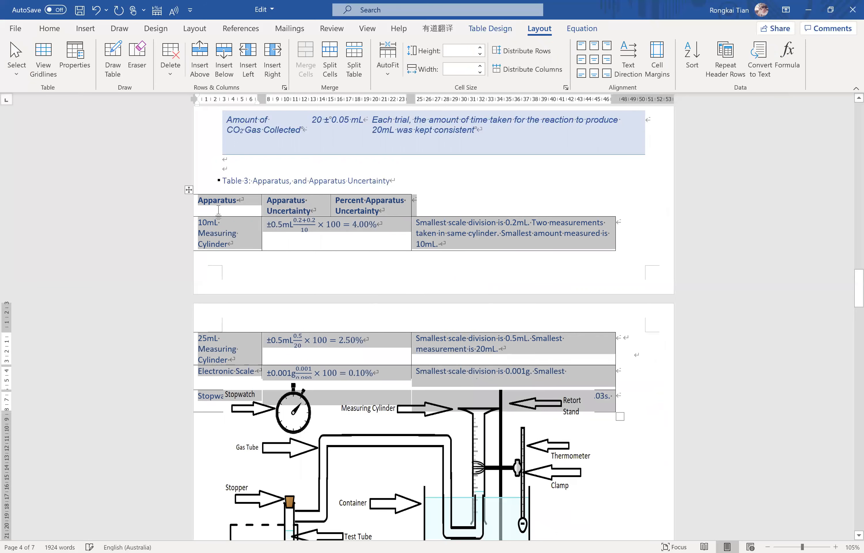
# Move Table 3 directly beneath the preceding table, with its left edge aligned to the page margin.
pyautogui.moveTo(188, 189); pyautogui.dragTo(217, 153)
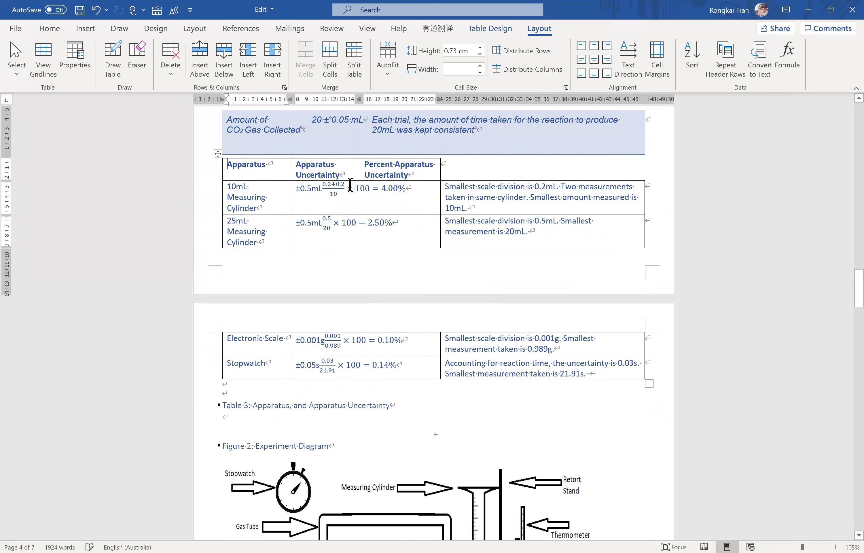
pyautogui.moveTo(279, 170); pyautogui.dragTo(411, 214)
pyautogui.click(405, 189)
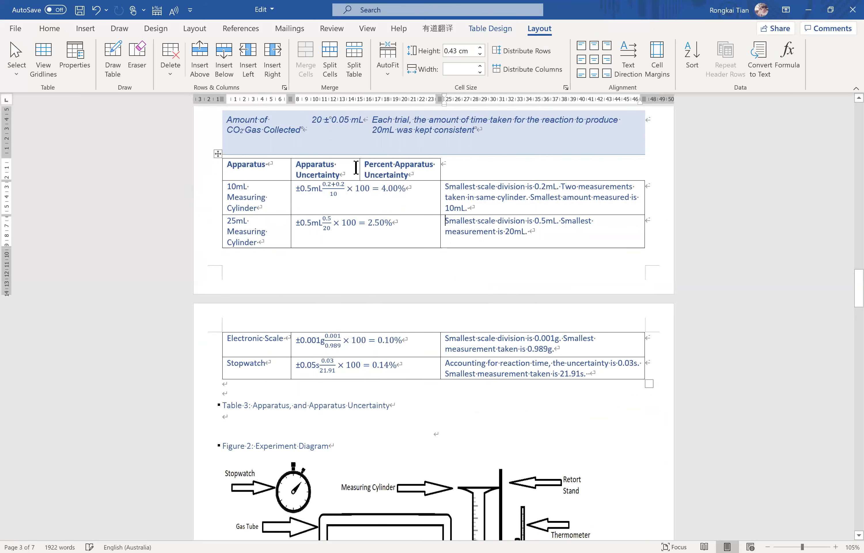
# Apply the plain grid table style with full borders to Table 4, Qualitative Observations of Experiment.
pyautogui.scroll(1, 387, 309)
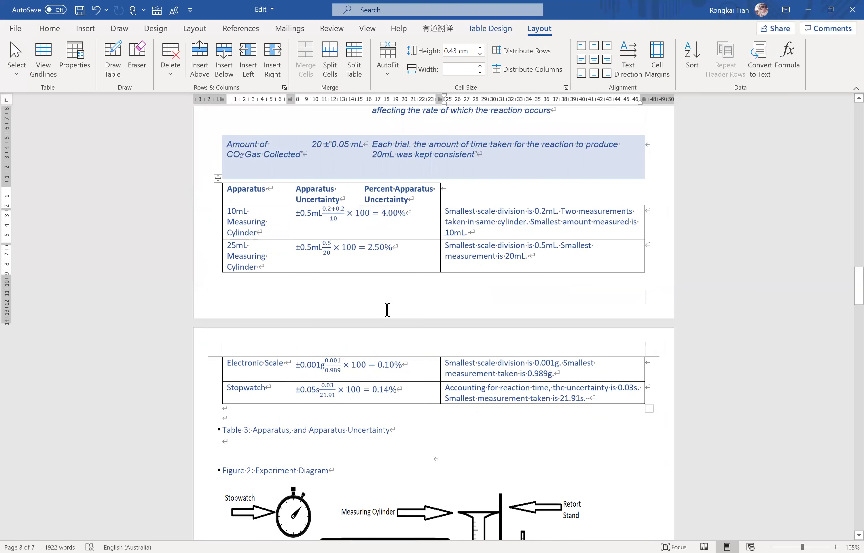
pyautogui.scroll(-10, 389, 310)
pyautogui.scroll(-10, 394, 310)
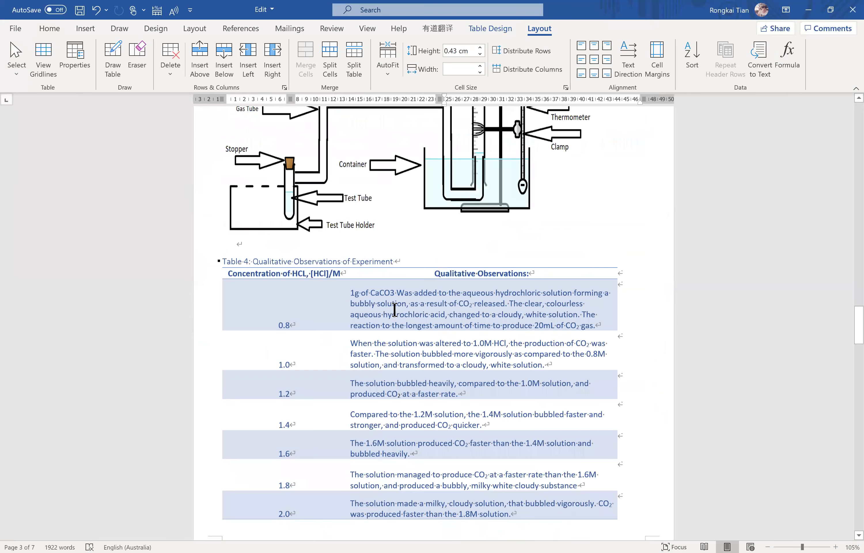
pyautogui.scroll(3, 417, 274)
pyautogui.click(348, 229)
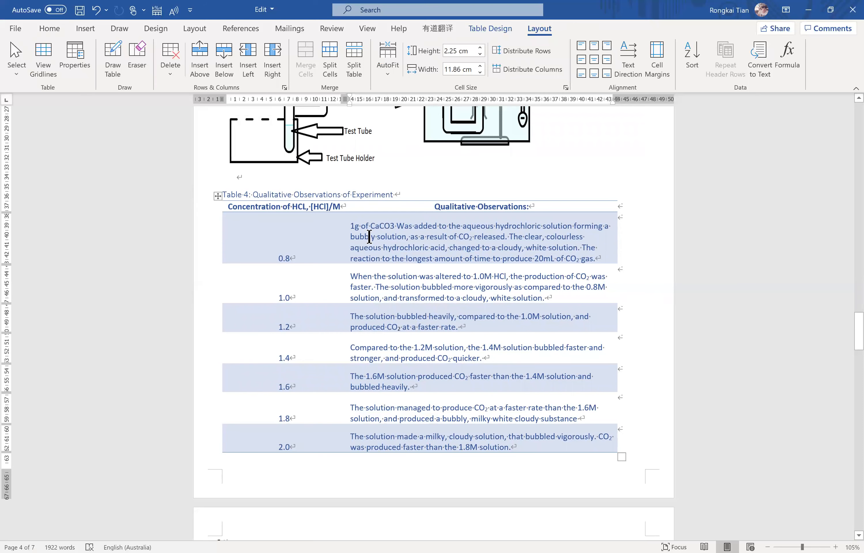
pyautogui.click(489, 31)
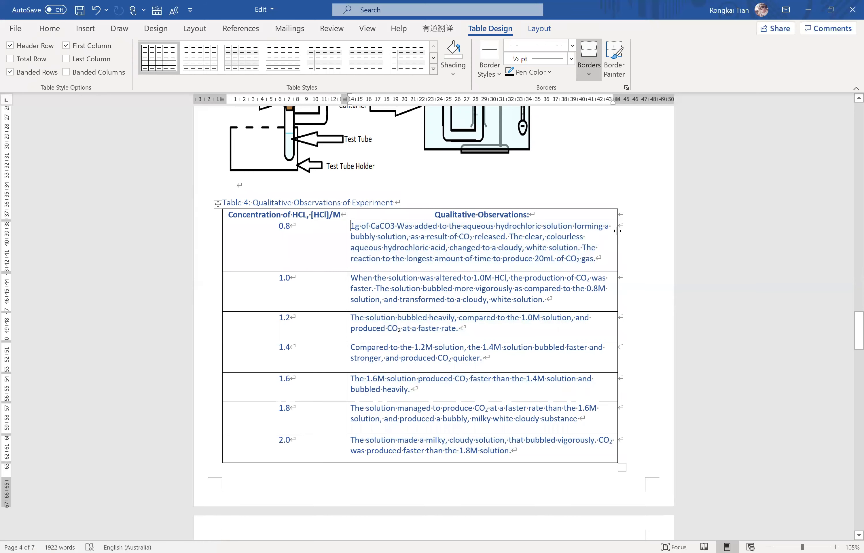
# AutoFit Table 4 to the window width and fit its columns to their contents.
pyautogui.moveTo(617, 230); pyautogui.dragTo(469, 231)
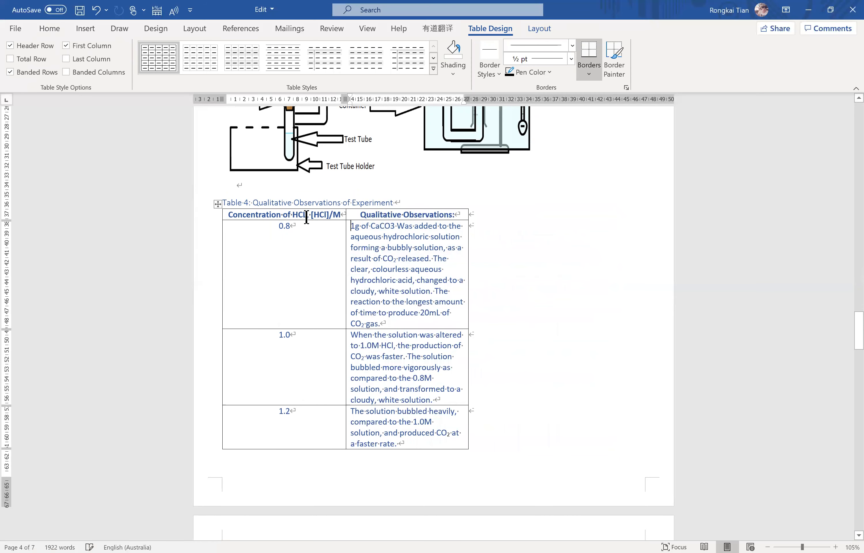
pyautogui.keyDown('shift'); pyautogui.click(407, 358); pyautogui.keyUp('shift')
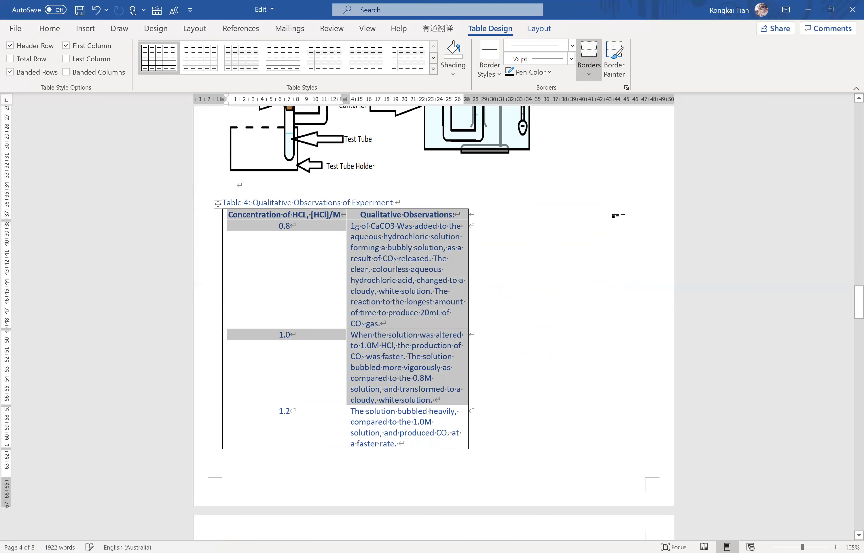
pyautogui.click(534, 28)
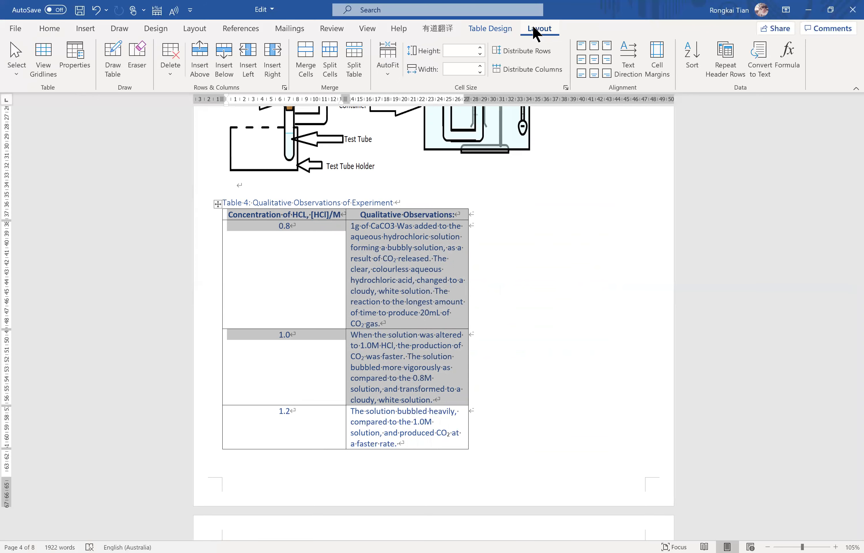
pyautogui.click(392, 64)
pyautogui.click(437, 114)
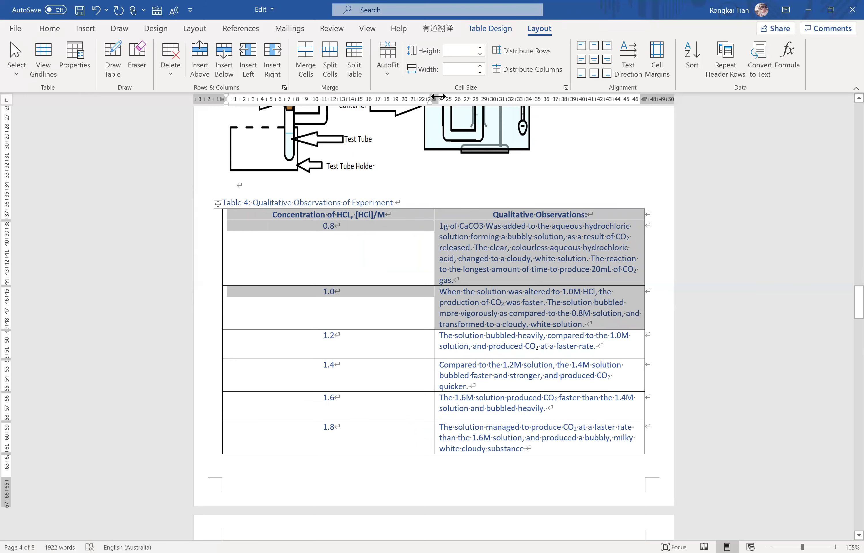
pyautogui.click(389, 60)
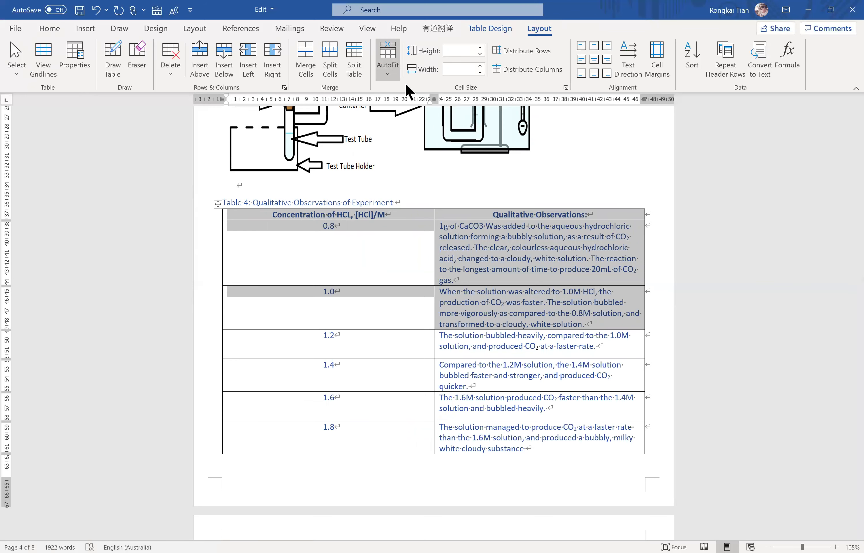
pyautogui.click(410, 91)
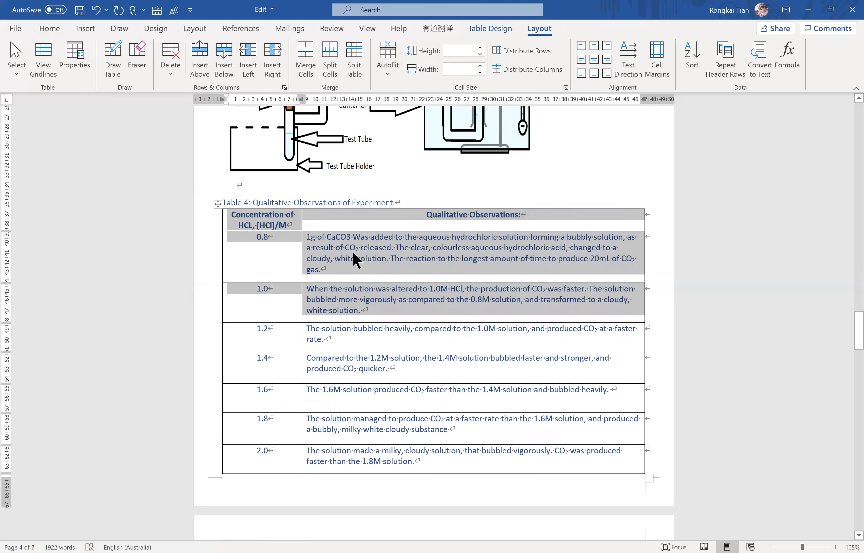
pyautogui.scroll(-1, 355, 254)
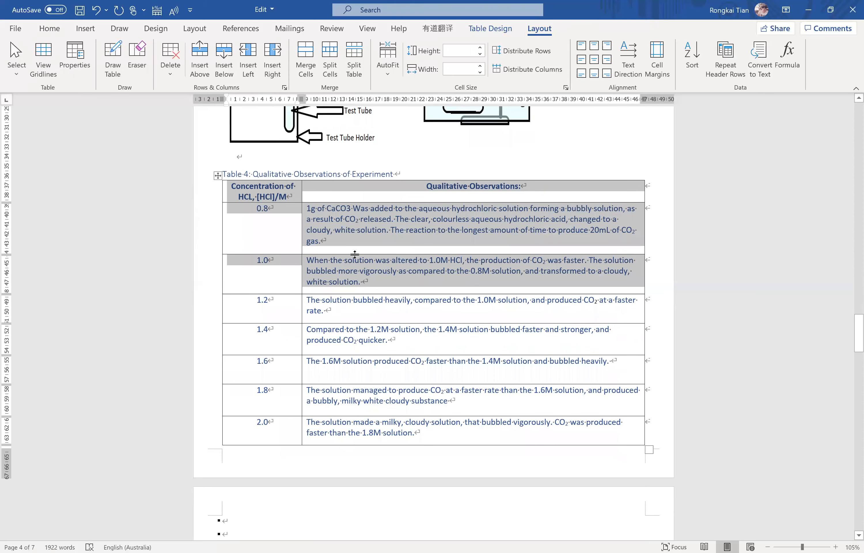
pyautogui.click(364, 243)
pyautogui.click(299, 207)
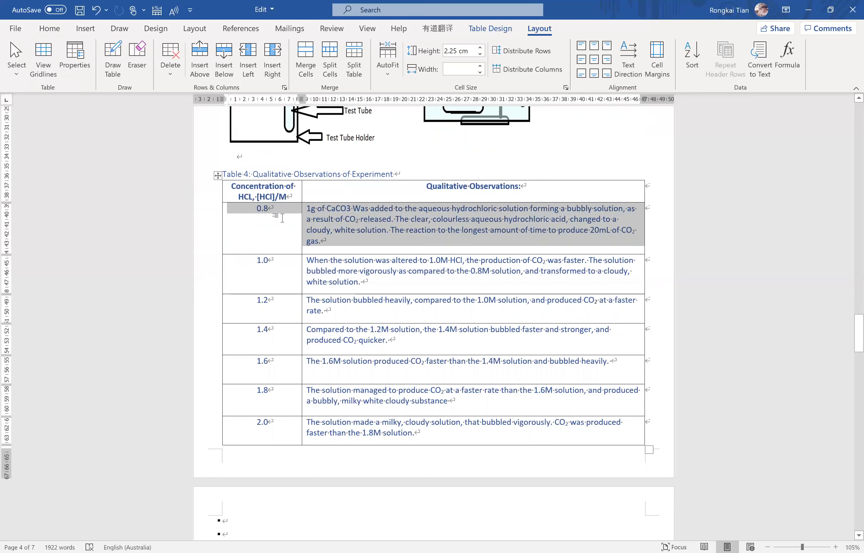
pyautogui.click(256, 207)
pyautogui.click(433, 269)
# Move the processed data table from below Table 5 to above the Table 5 caption, aligned with the page's left margin.
pyautogui.scroll(-3, 368, 238)
pyautogui.scroll(-4, 367, 233)
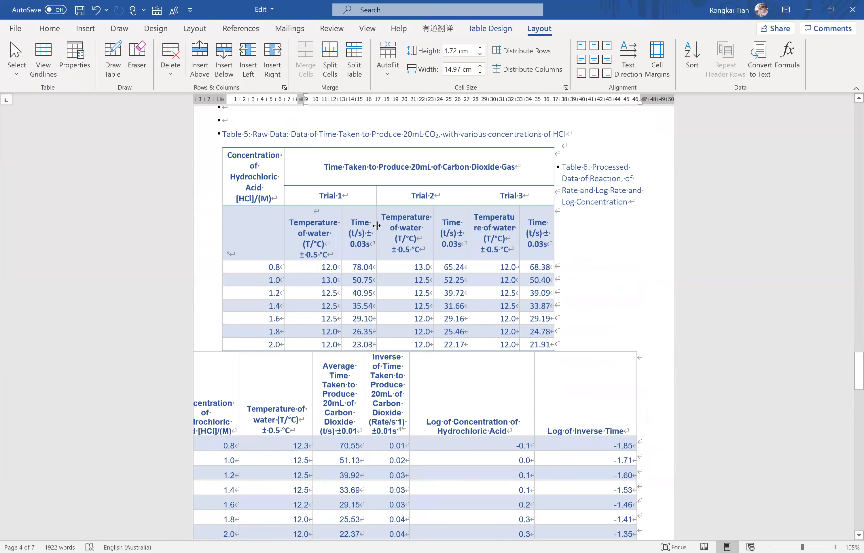
pyautogui.scroll(-3, 571, 252)
pyautogui.click(572, 262)
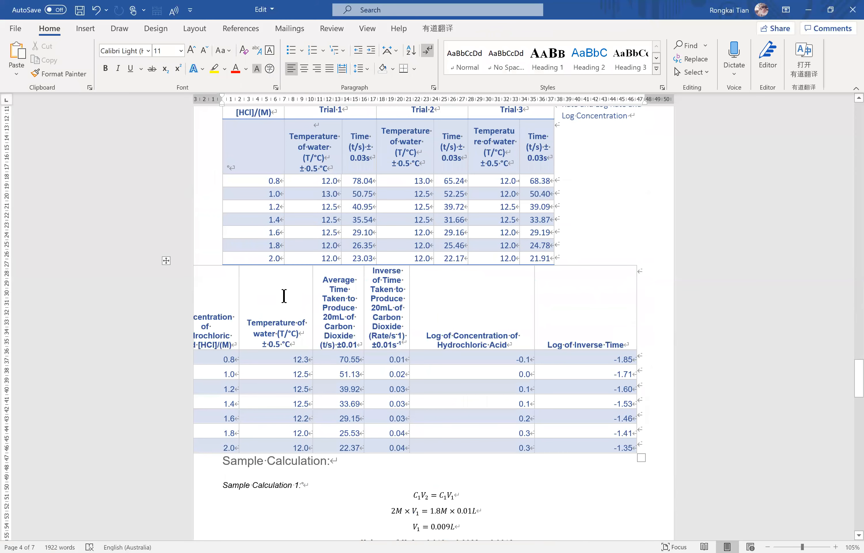
pyautogui.click(283, 297)
pyautogui.moveTo(166, 261); pyautogui.dragTo(214, 302)
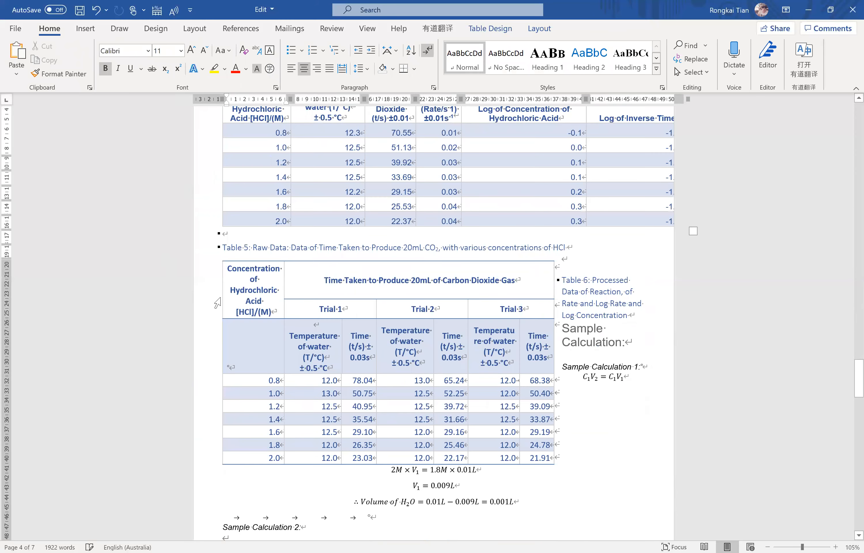
# Apply the plain grid table style with full borders to the processed data table above the Table 5 caption.
pyautogui.scroll(5, 318, 250)
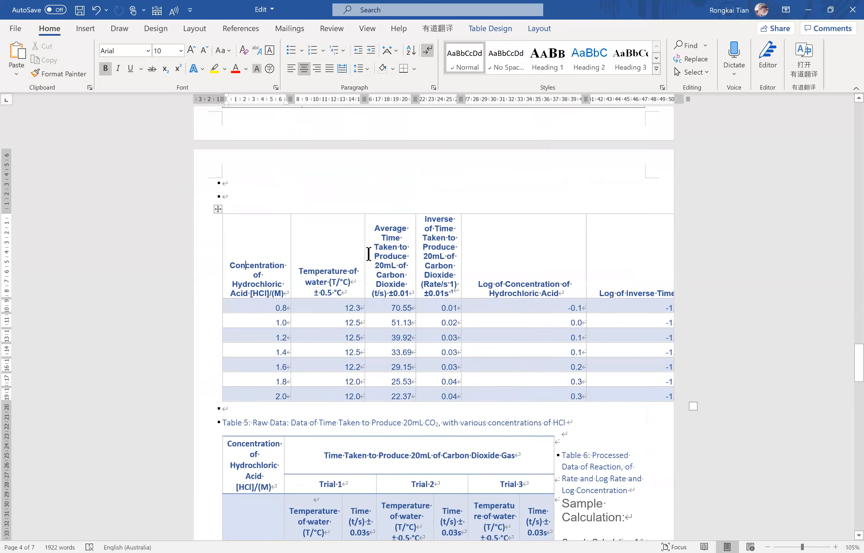
pyautogui.click(251, 235)
pyautogui.moveTo(359, 262); pyautogui.dragTo(658, 386)
pyautogui.click(490, 28)
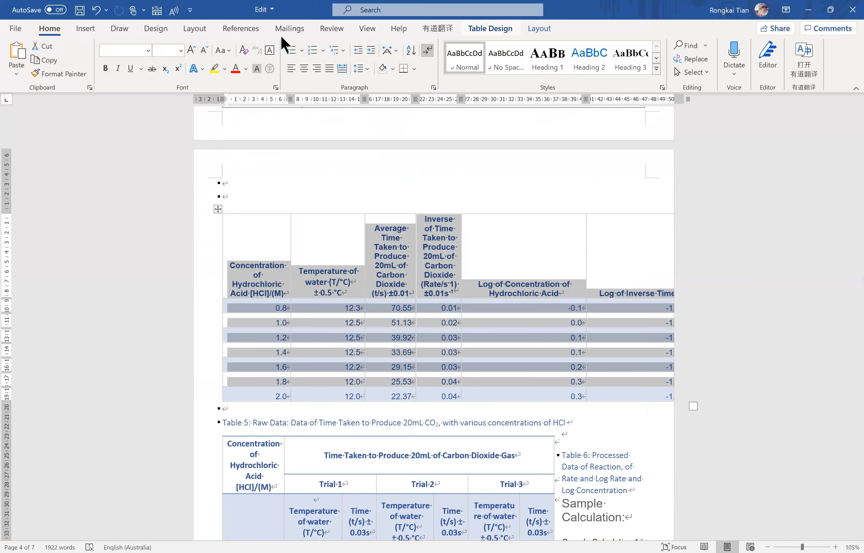
pyautogui.click(170, 64)
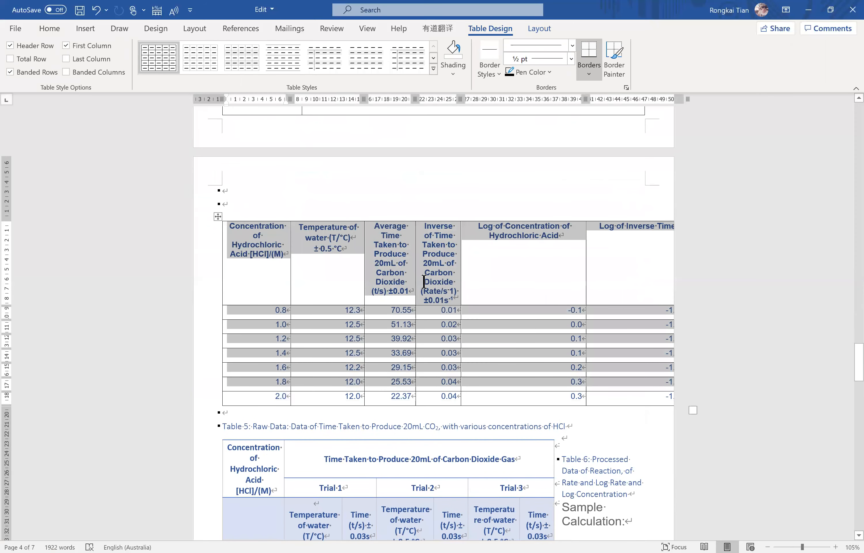
# AutoFit the whole processed data table above the Table 5 caption to the window width.
pyautogui.click(482, 250)
pyautogui.moveTo(239, 228); pyautogui.dragTo(648, 400)
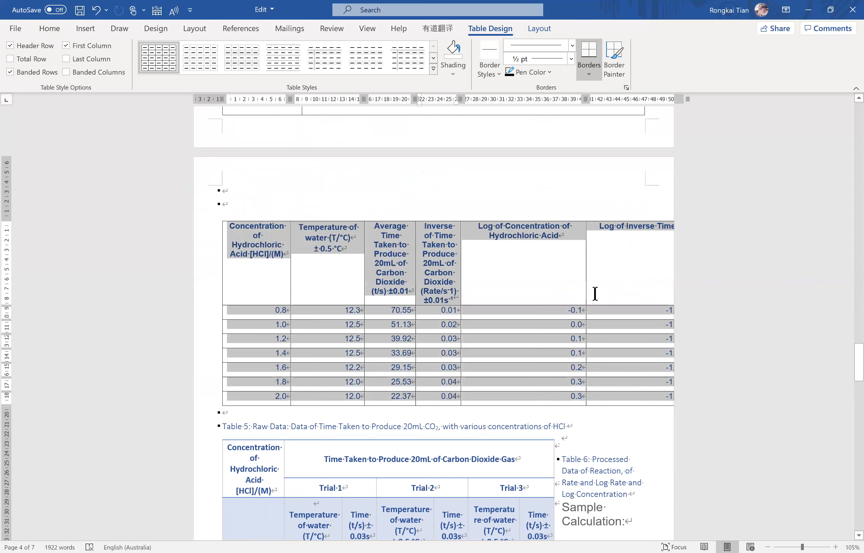
pyautogui.click(540, 28)
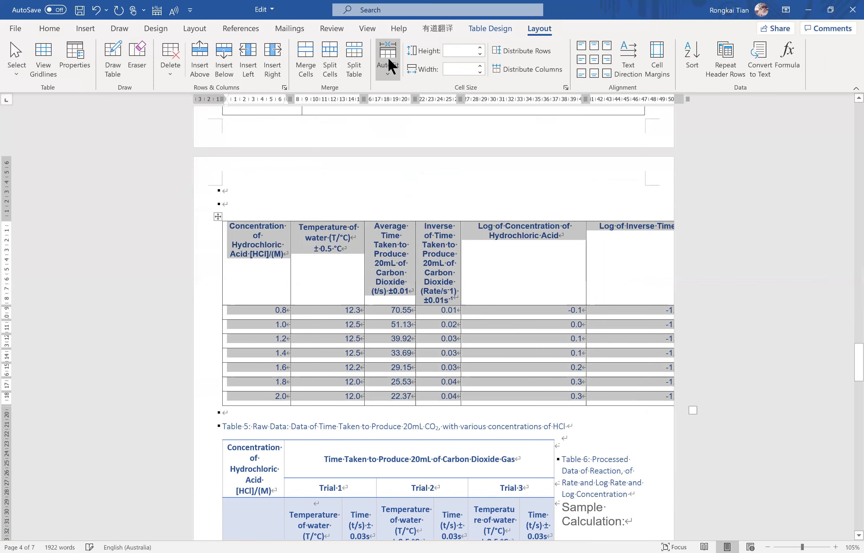
pyautogui.click(392, 67)
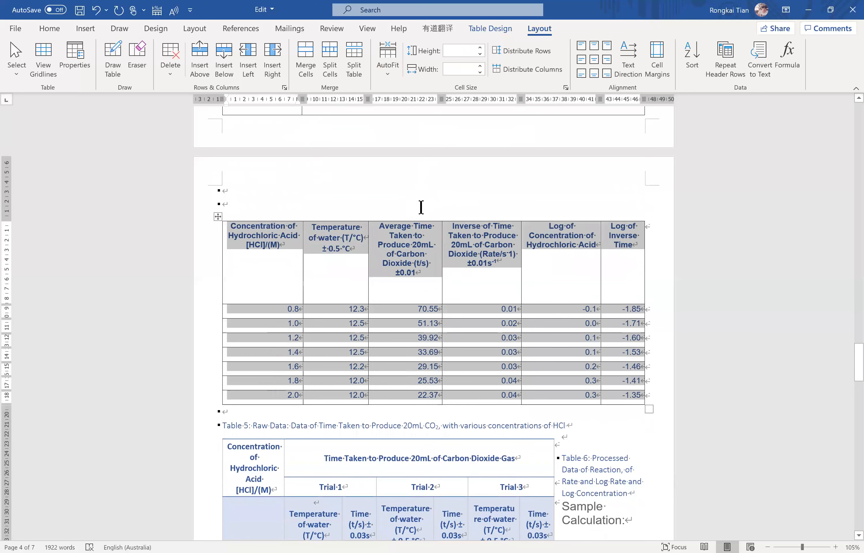
pyautogui.click(379, 230)
pyautogui.keyDown('shift'); pyautogui.click(418, 299); pyautogui.keyUp('shift')
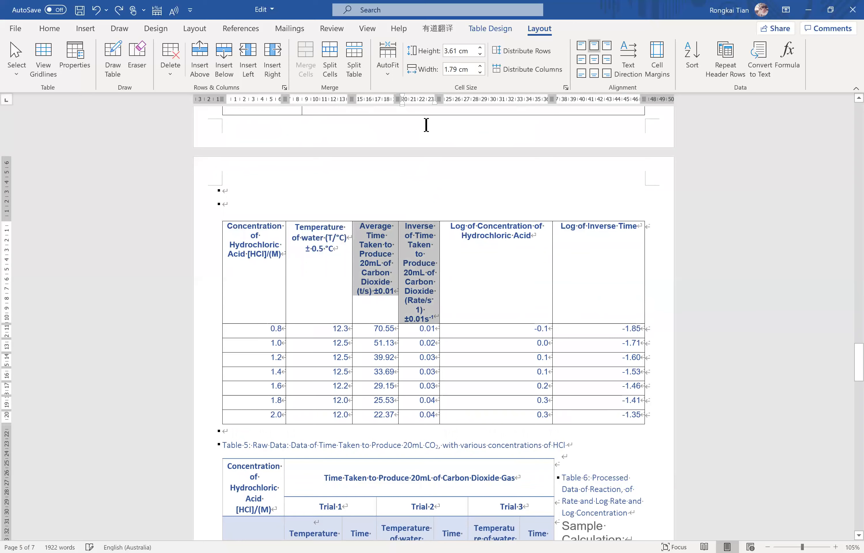
# AutoFit all columns of the processed data table to their contents.
pyautogui.moveTo(243, 240); pyautogui.dragTo(604, 410)
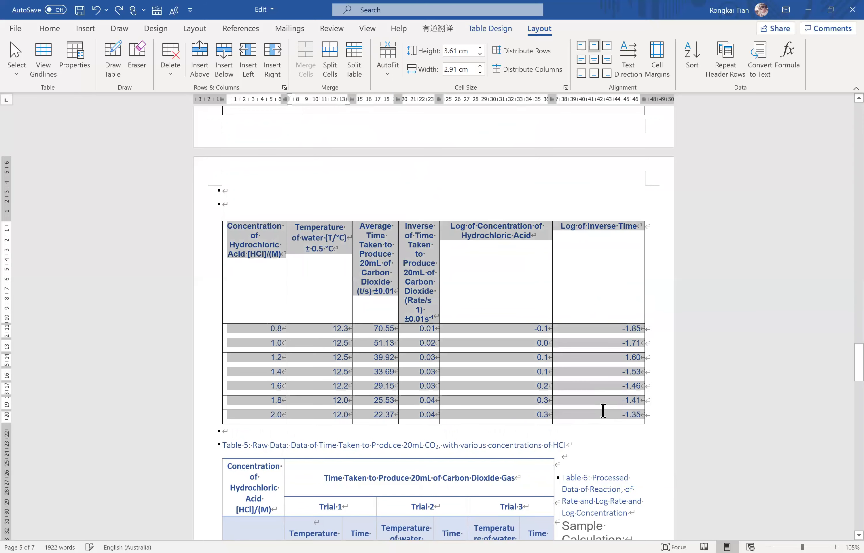
pyautogui.click(390, 59)
pyautogui.click(402, 90)
pyautogui.click(346, 245)
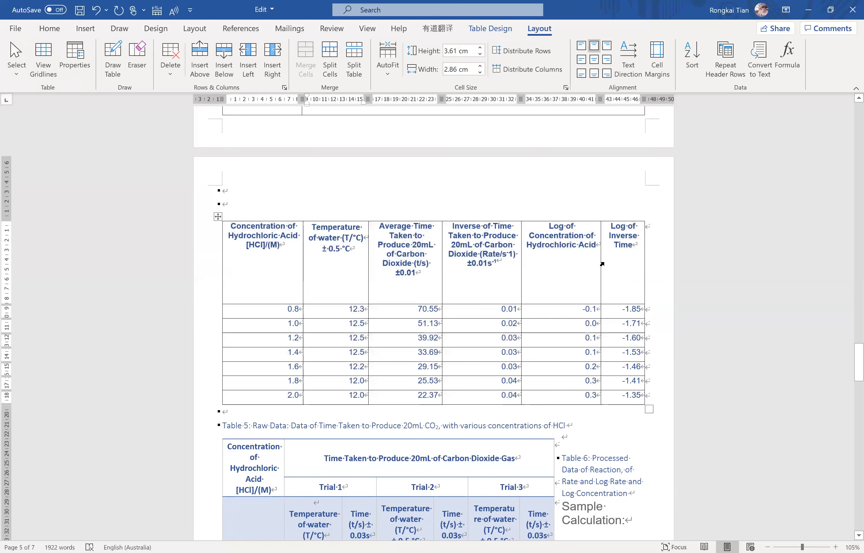
# Shorten the header row of the processed data table and align all of its cells top left.
pyautogui.click(407, 218)
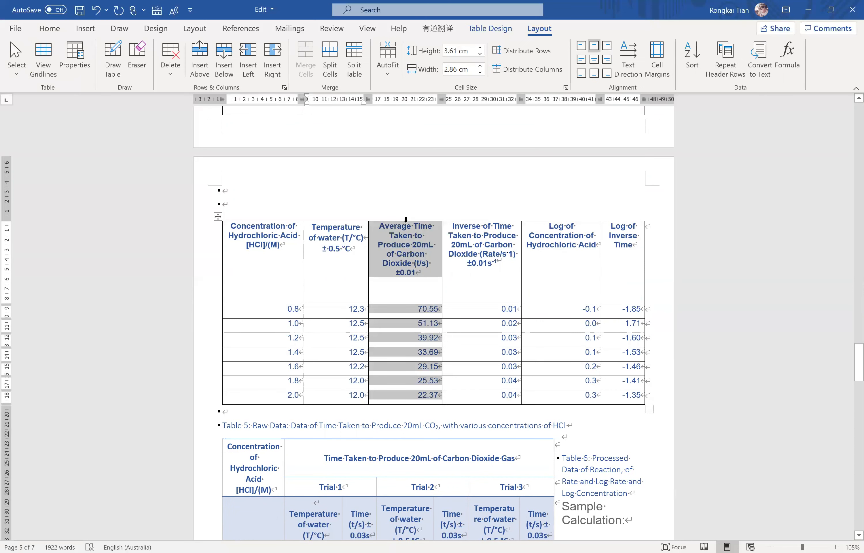
pyautogui.click(407, 225)
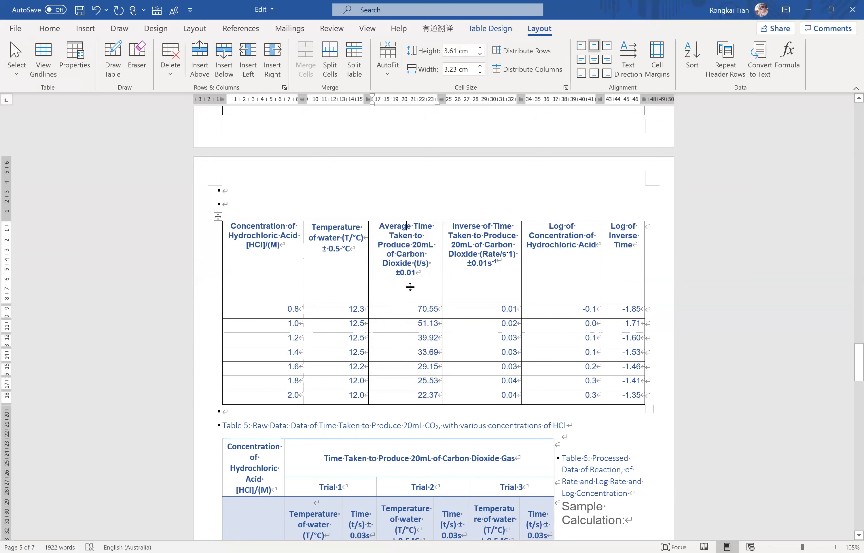
pyautogui.moveTo(247, 229)
pyautogui.mouseDown()
pyautogui.moveTo(550, 308)
pyautogui.moveTo(607, 366)
pyautogui.mouseUp()
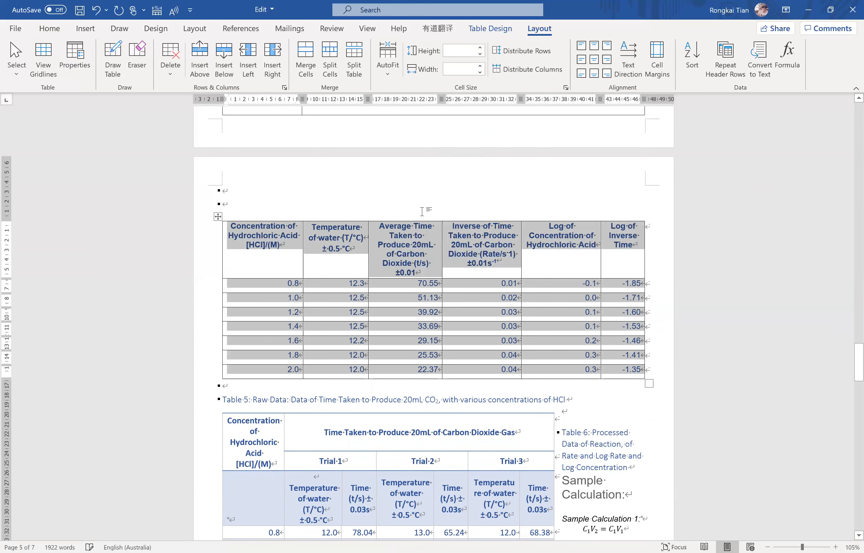
pyautogui.click(594, 59)
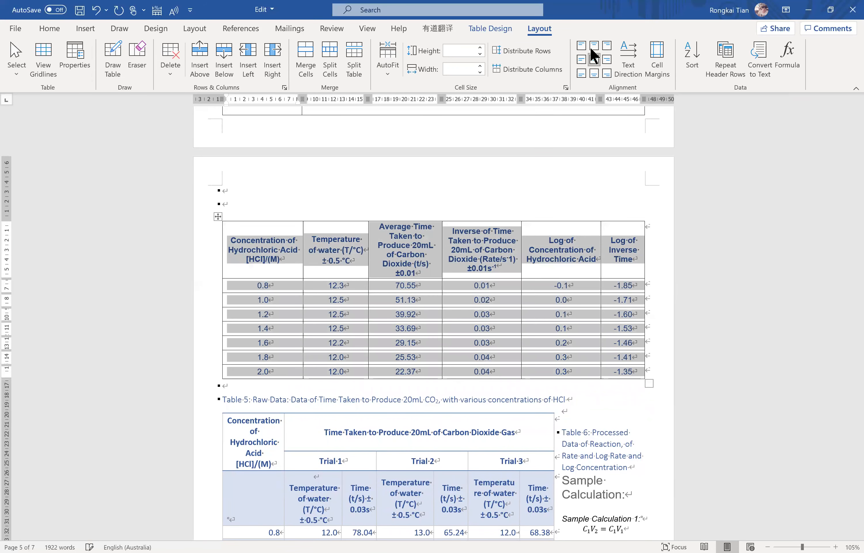
pyautogui.click(581, 46)
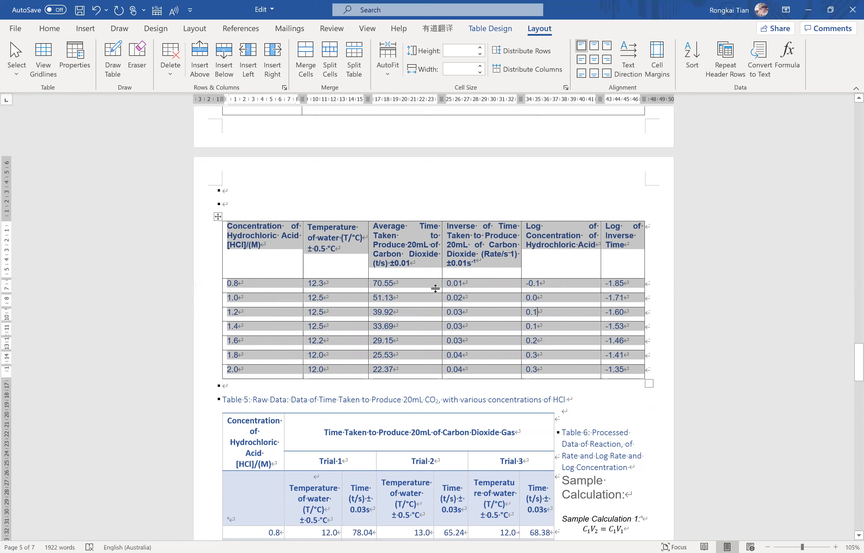
# AutoFit Table 5, the raw data on time taken to produce 20mL CO₂, to the window width.
pyautogui.scroll(-8, 449, 284)
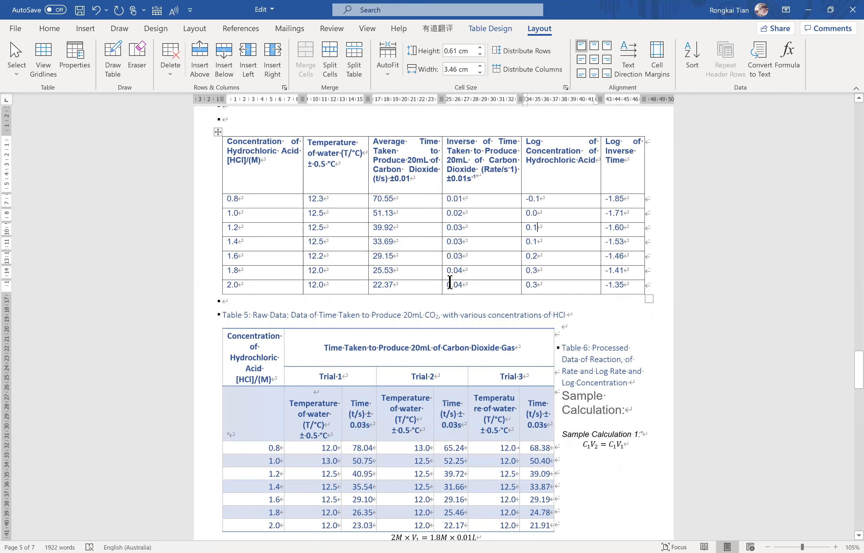
pyautogui.click(569, 197)
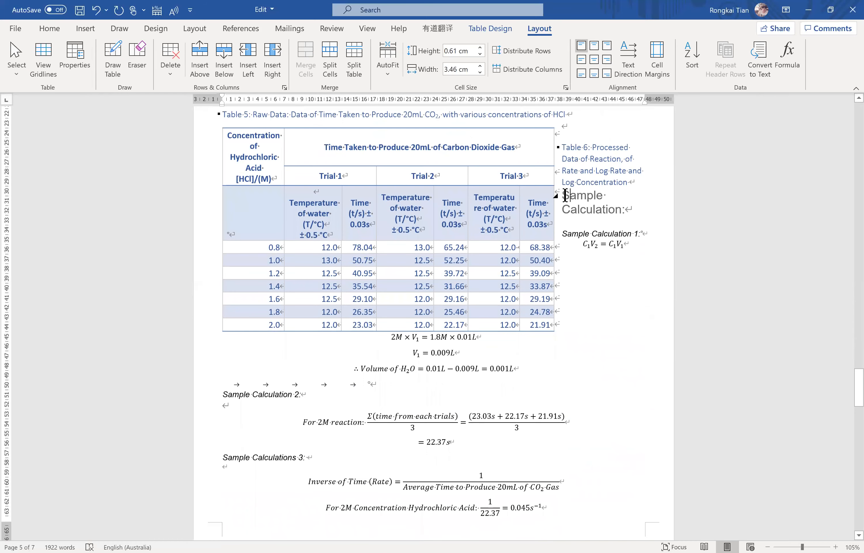
pyautogui.click(490, 147)
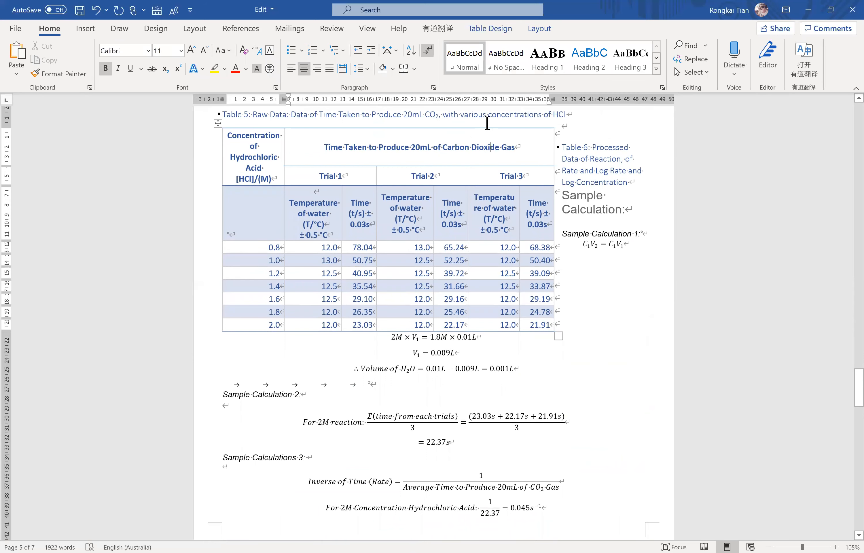
pyautogui.click(504, 28)
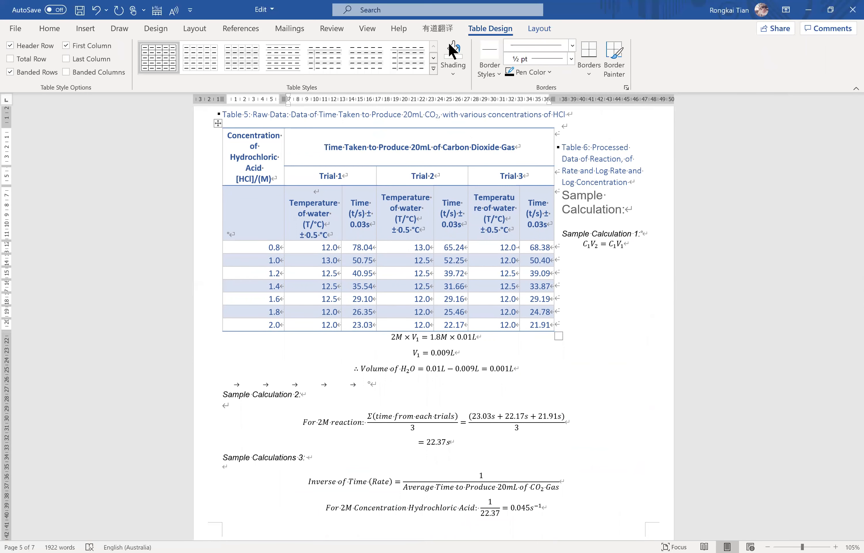
pyautogui.scroll(-1, 449, 41)
pyautogui.click(397, 76)
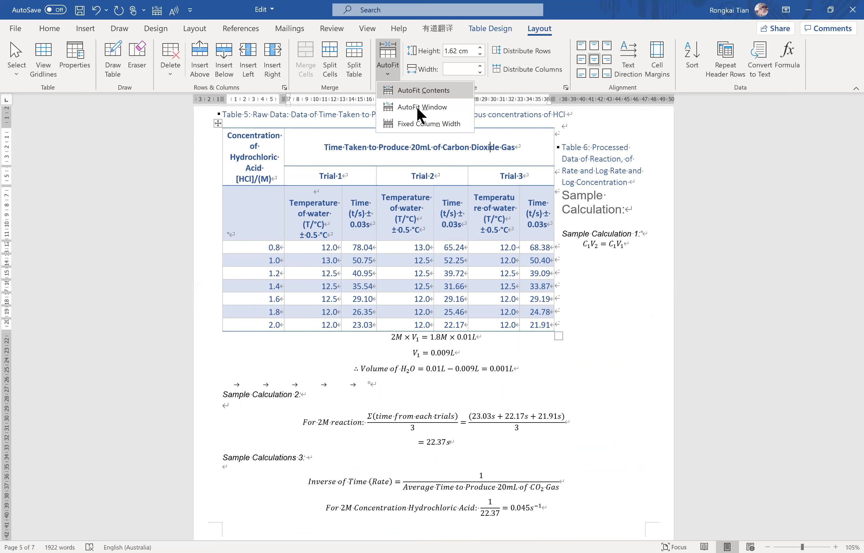
pyautogui.click(418, 109)
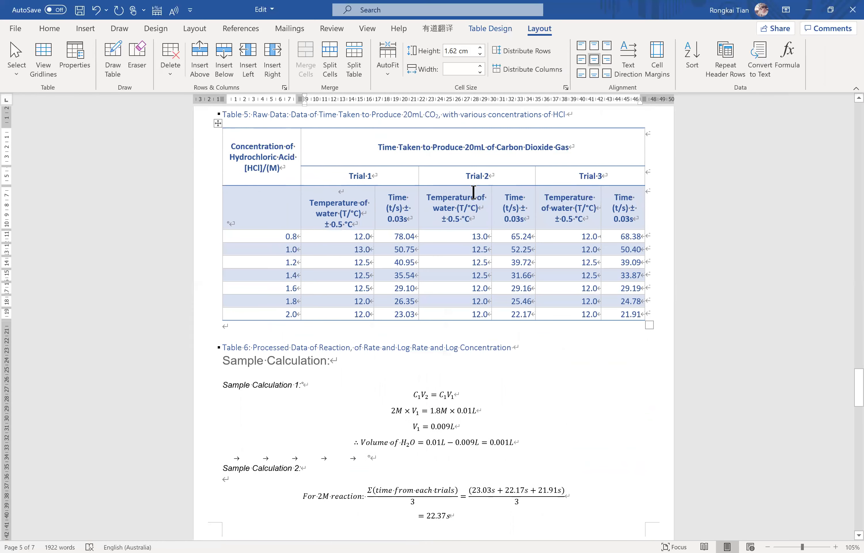
# Review the layout of Table 4, the processed data table, Table 5 and the sample calculations below them.
pyautogui.scroll(3, 258, 210)
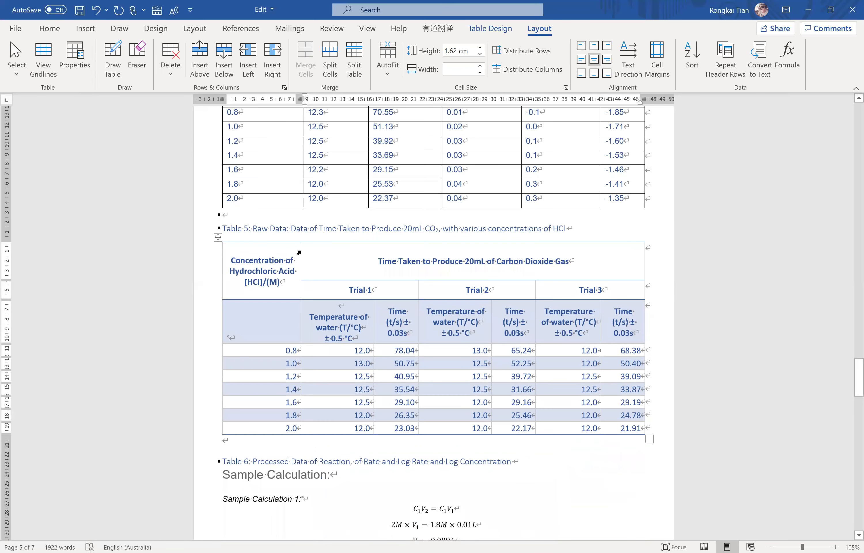
pyautogui.moveTo(262, 255); pyautogui.dragTo(597, 326)
pyautogui.scroll(2, 586, 239)
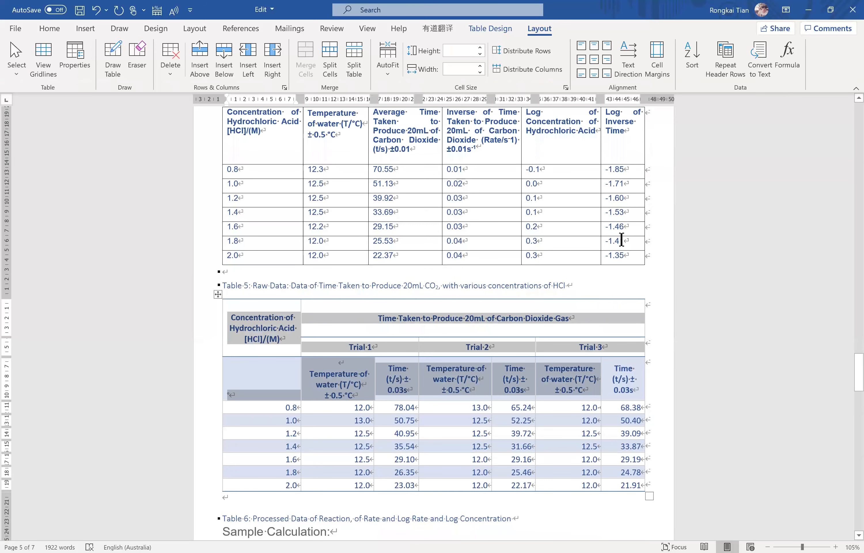
pyautogui.scroll(7, 358, 232)
pyautogui.moveTo(292, 217); pyautogui.dragTo(522, 303)
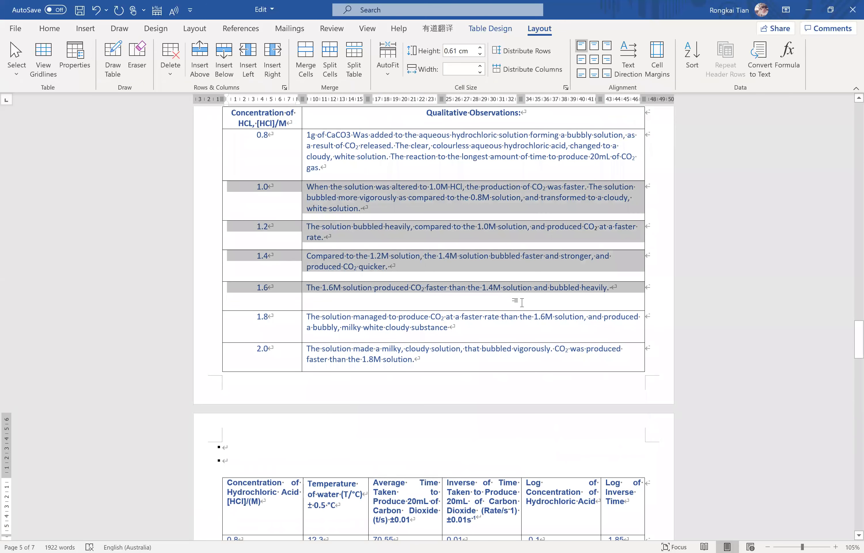
pyautogui.scroll(-5, 531, 360)
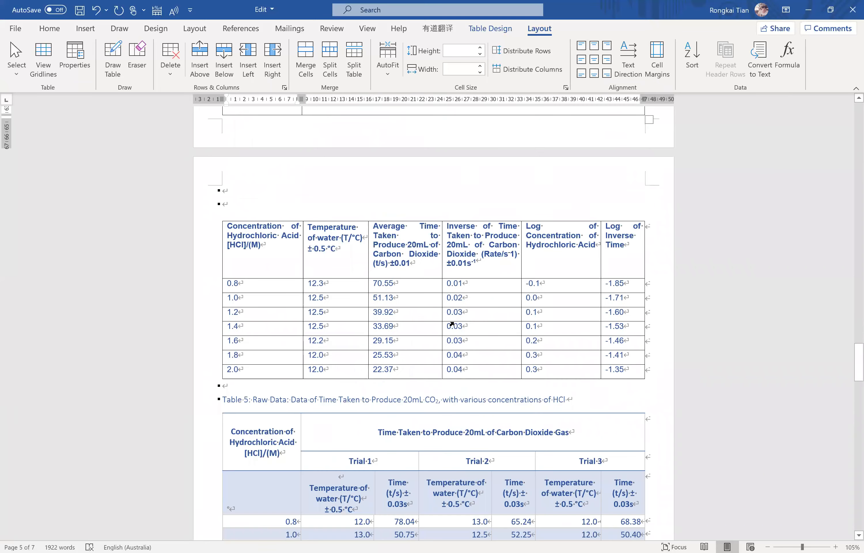
pyautogui.scroll(-8, 499, 323)
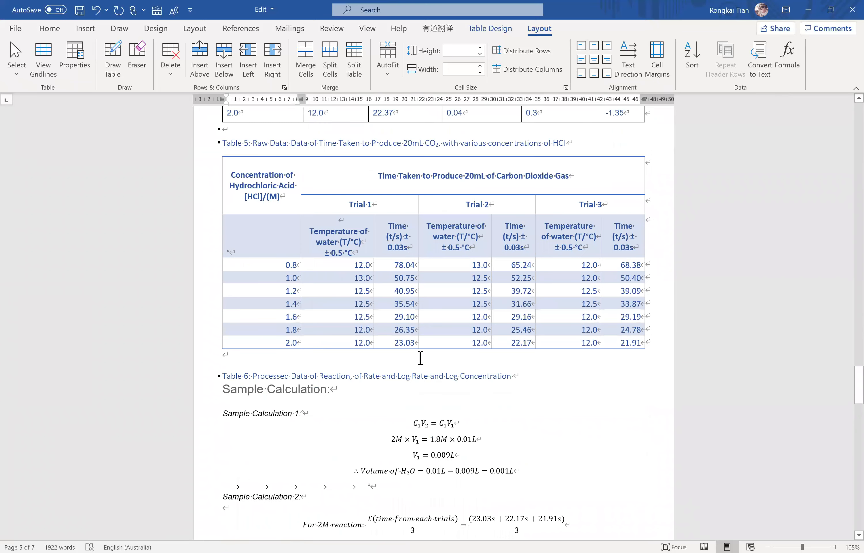
pyautogui.scroll(-3, 334, 295)
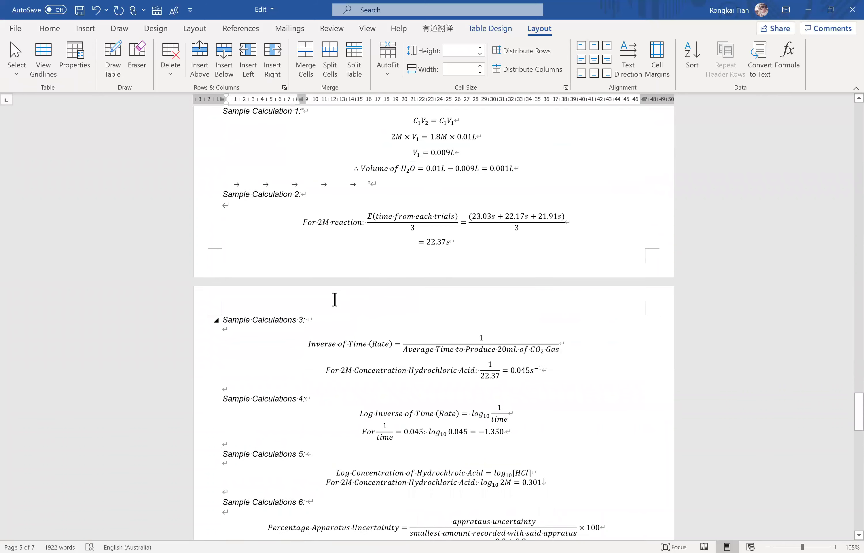
# Insert blank paragraphs between the theoretical data note and Graph 2 to push the chart onto the next page.
pyautogui.scroll(-5, 466, 292)
pyautogui.scroll(-5, 461, 289)
pyautogui.click(271, 180)
pyautogui.click(229, 189)
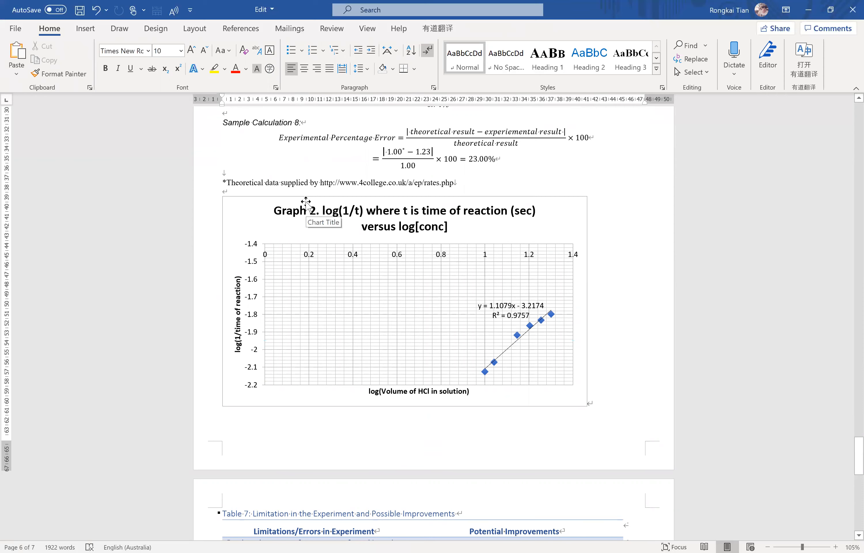
pyautogui.press('Return')
pyautogui.press('Return')
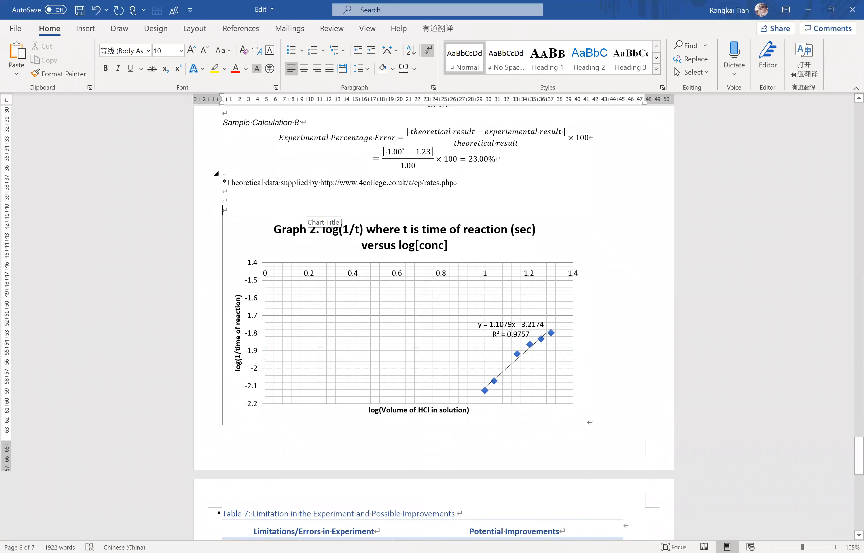
pyautogui.press('Return')
pyautogui.press('Return')
pyautogui.press('Return')
pyautogui.press('Return')
pyautogui.scroll(-12, 379, 217)
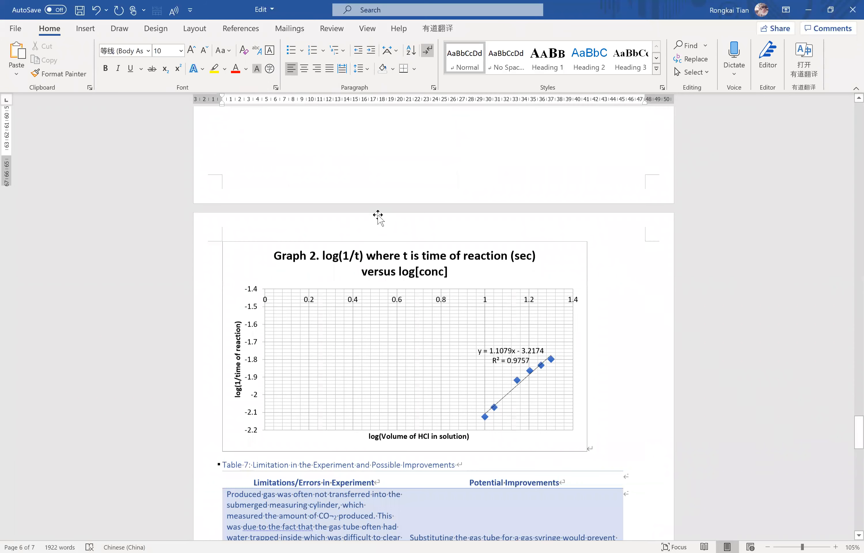
# Insert an empty paragraph between Graph 2 and the Table 7 caption.
pyautogui.click(613, 256)
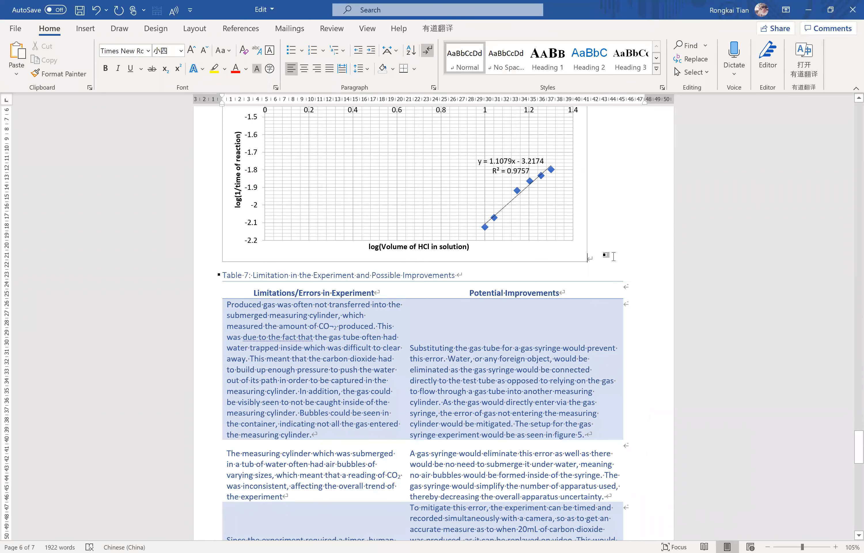
pyautogui.press('Return')
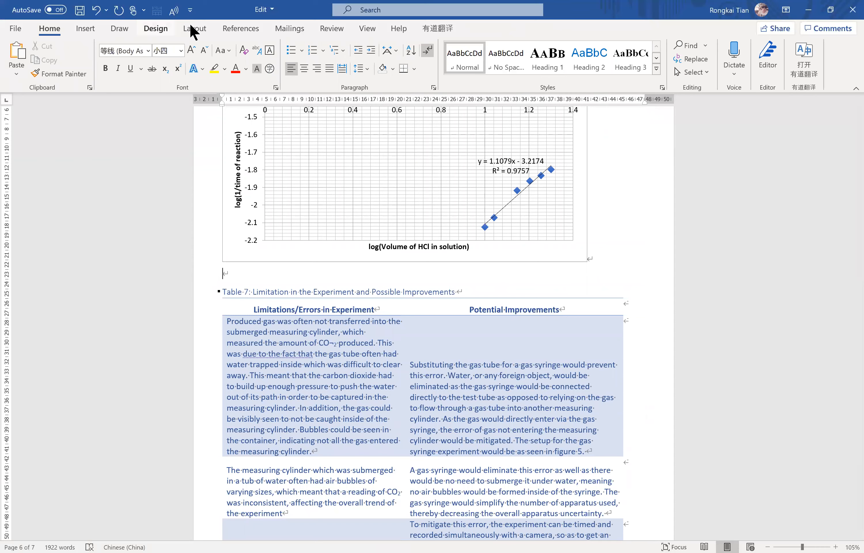
pyautogui.click(195, 32)
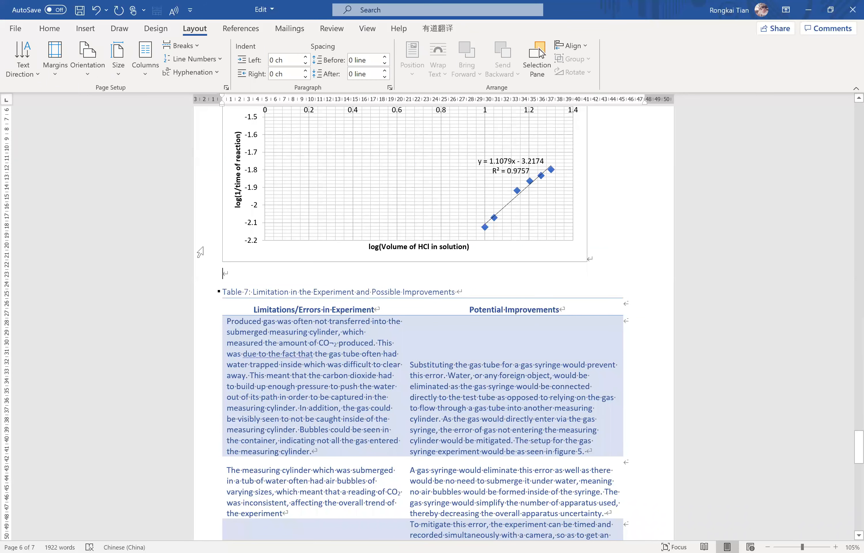
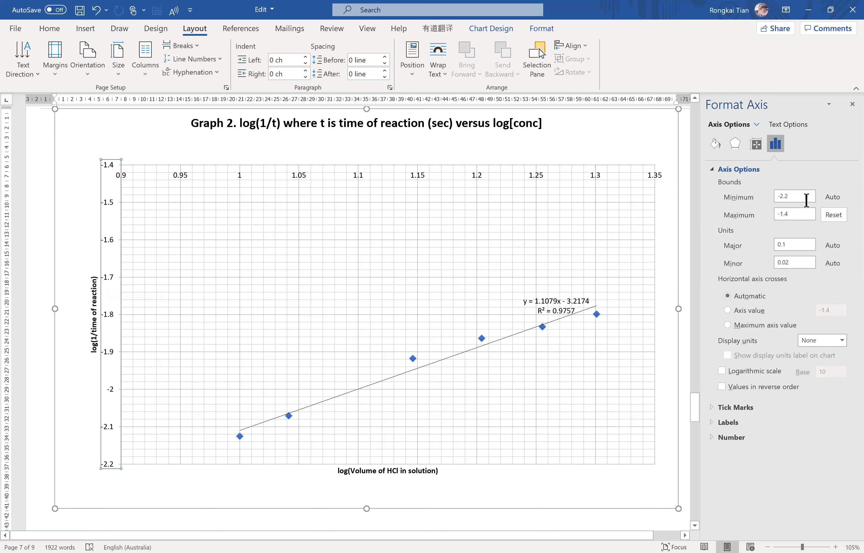
# Set the maximum bound of Graph 2's vertical axis to -1.7 and close the axis formatting settings.
pyautogui.click(809, 214)
pyautogui.press('BackSpace')
pyautogui.write('7')
pyautogui.press('Return')
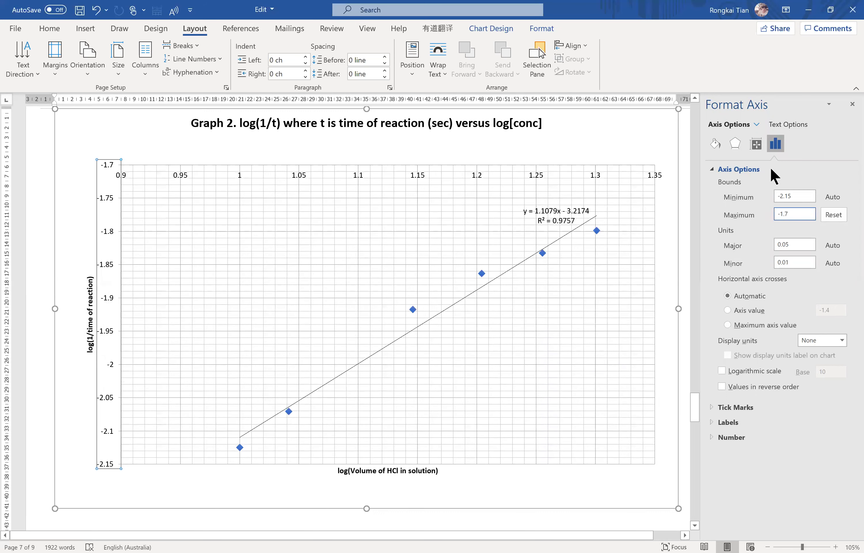
pyautogui.click(852, 104)
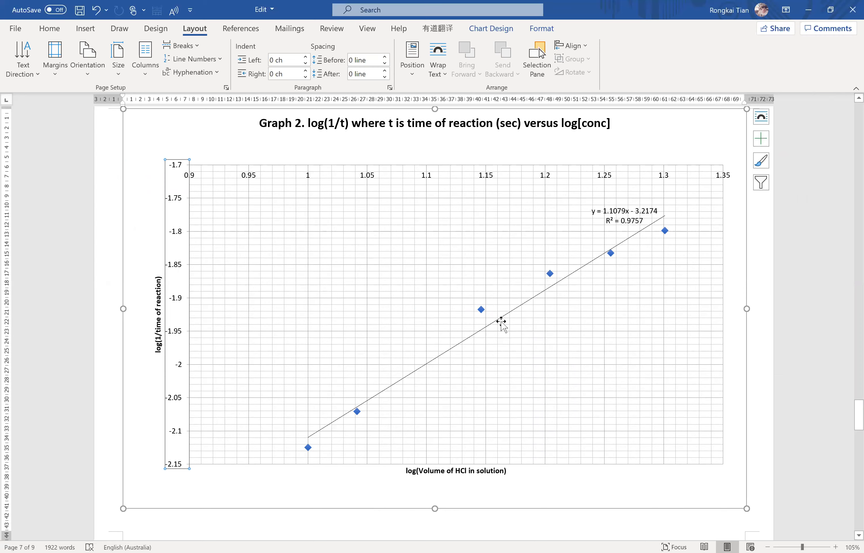
# Review the page layout around Graph 2 and the preceding tables and figures, back to the beginning of the report.
pyautogui.scroll(4, 502, 322)
pyautogui.scroll(5, 499, 323)
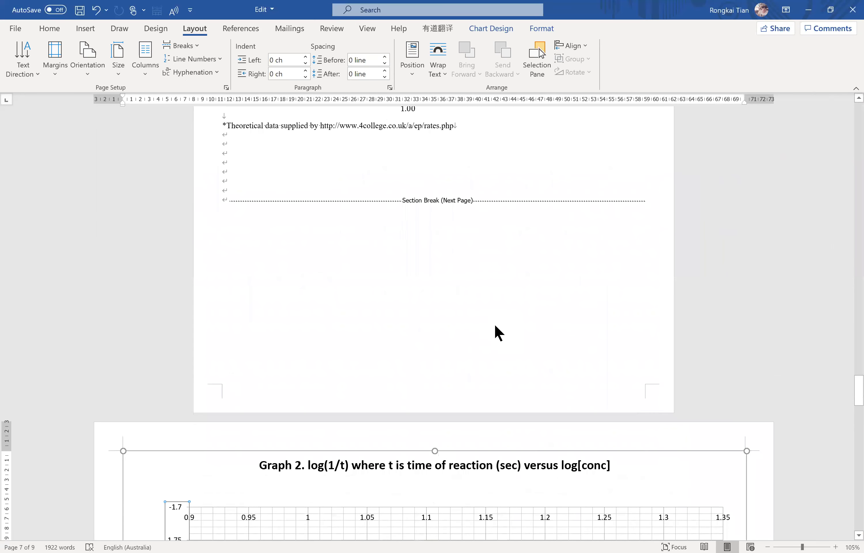
pyautogui.scroll(-20, 495, 323)
pyautogui.scroll(-14, 493, 327)
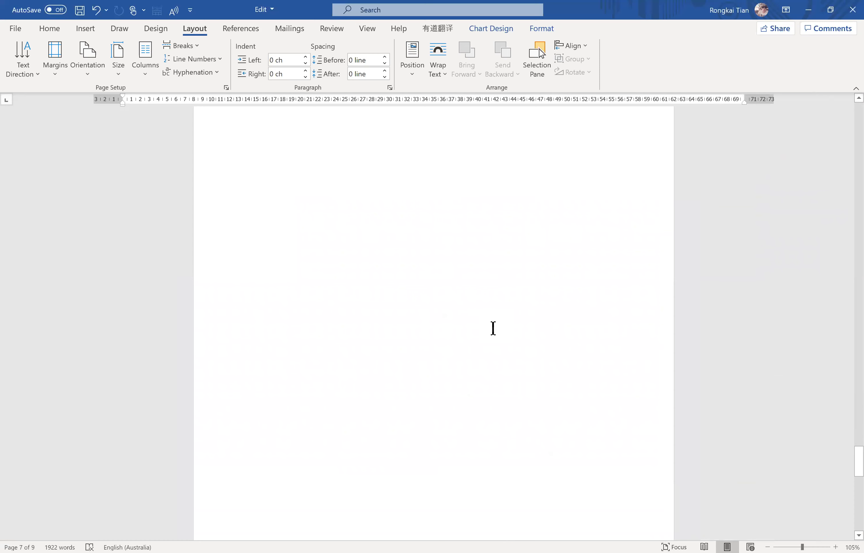
pyautogui.scroll(20, 491, 328)
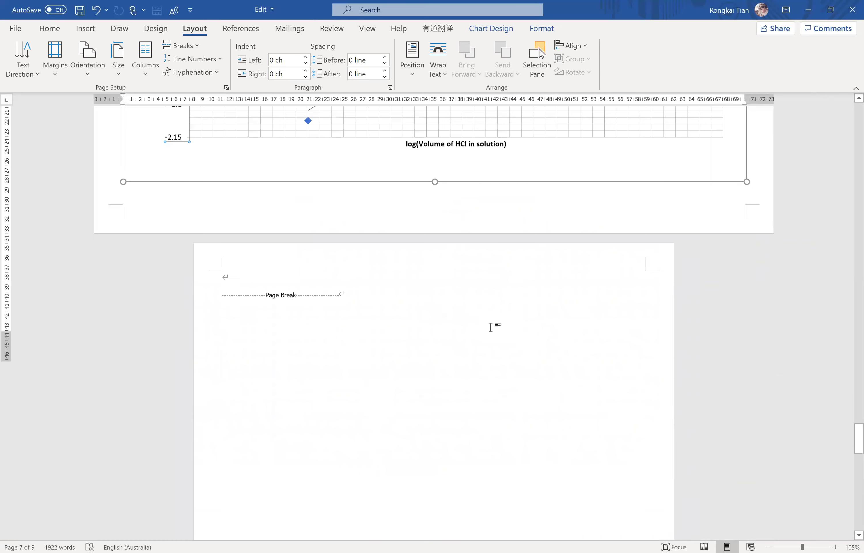
pyautogui.scroll(7, 491, 328)
pyautogui.scroll(-17, 491, 329)
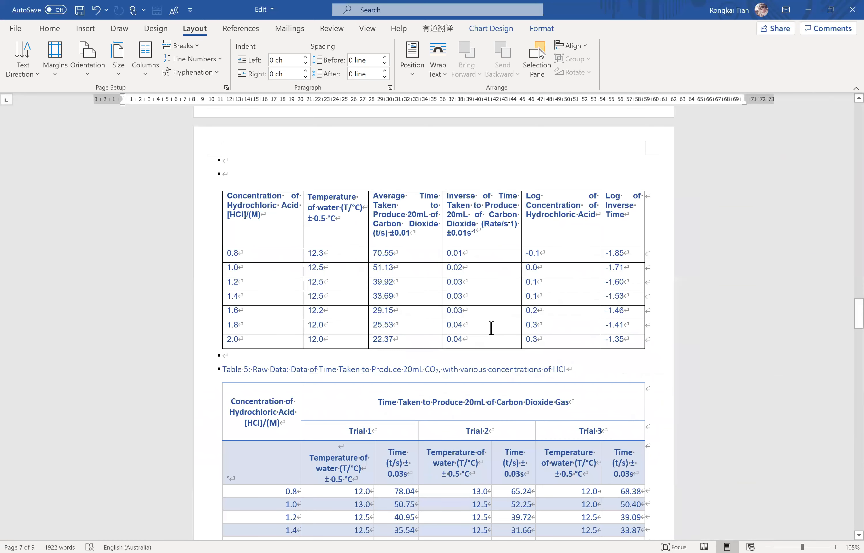
pyautogui.scroll(6, 491, 328)
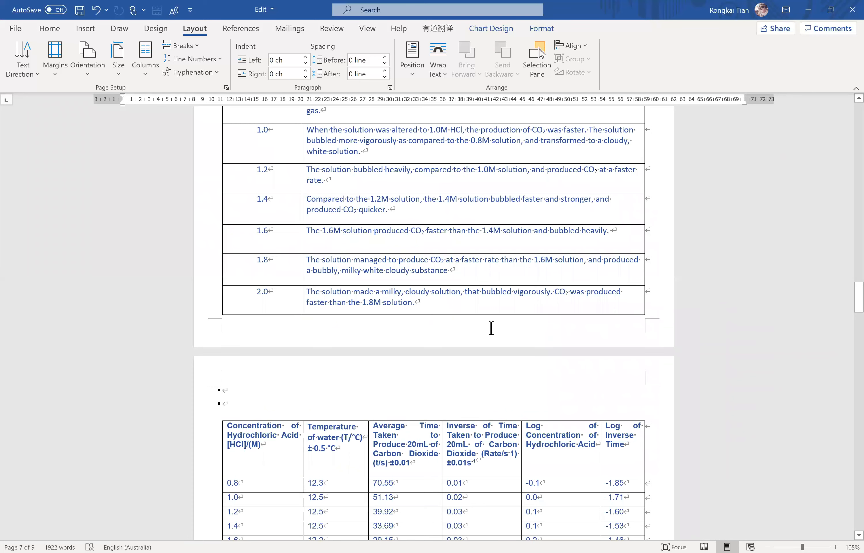
pyautogui.scroll(15, 491, 328)
pyautogui.scroll(20, 491, 328)
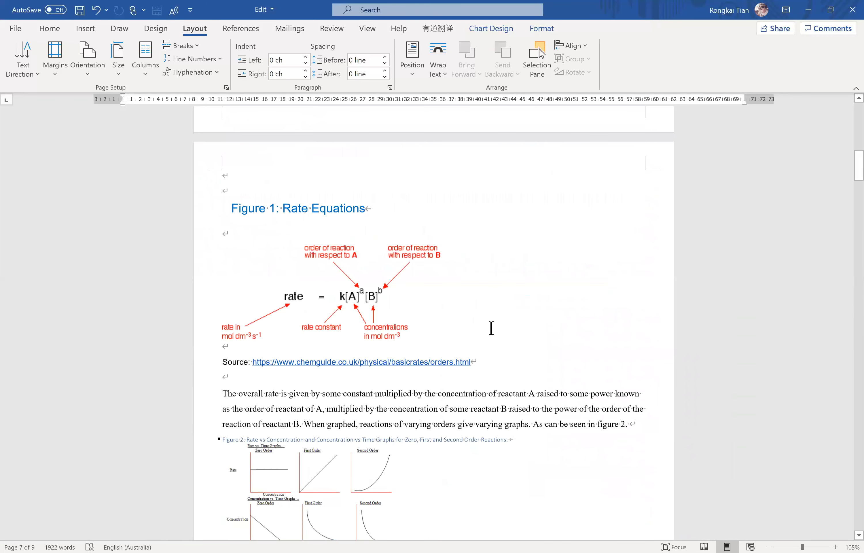
pyautogui.scroll(20, 492, 328)
# Go over the Research Questions, Introduction and Figure 1: Rate Equations headings on the opening pages.
pyautogui.moveTo(356, 218); pyautogui.dragTo(211, 222)
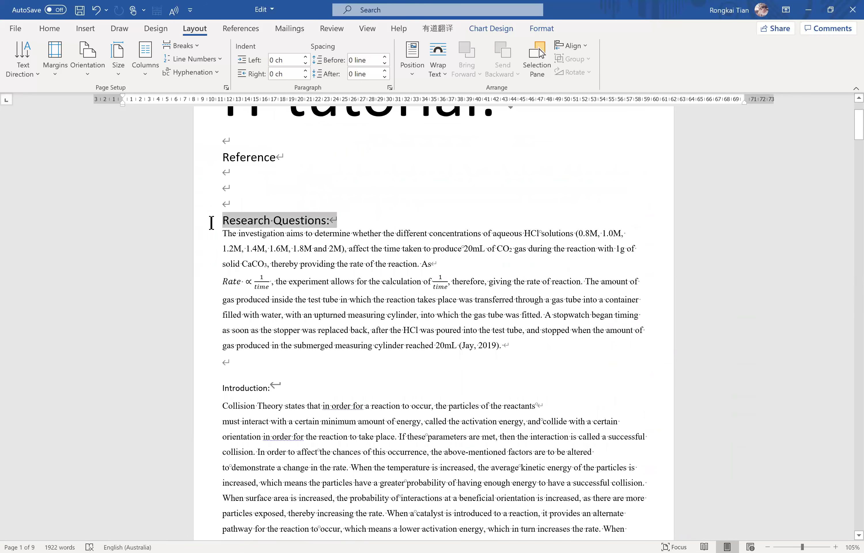
pyautogui.click(212, 388)
pyautogui.click(212, 221)
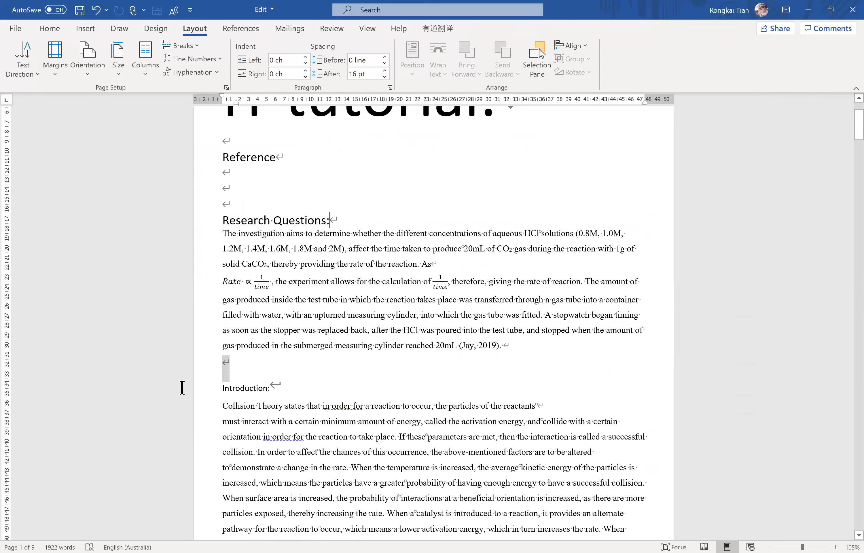
pyautogui.scroll(-10, 327, 392)
pyautogui.click(386, 402)
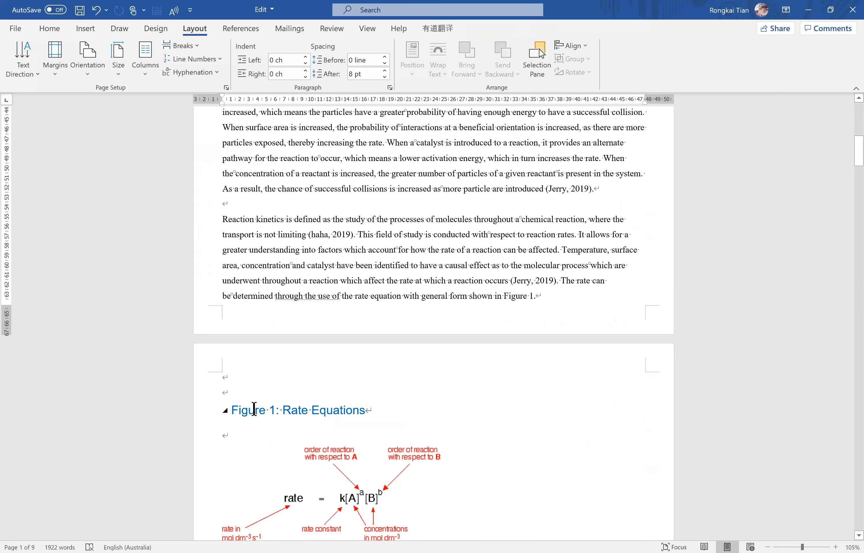
pyautogui.moveTo(254, 409); pyautogui.dragTo(366, 411)
pyautogui.click(460, 361)
pyautogui.scroll(5, 408, 317)
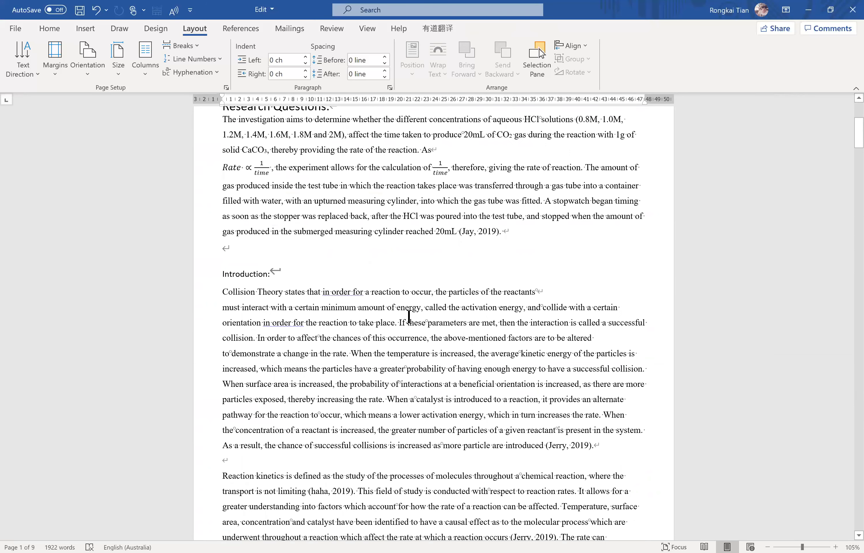
pyautogui.scroll(5, 409, 317)
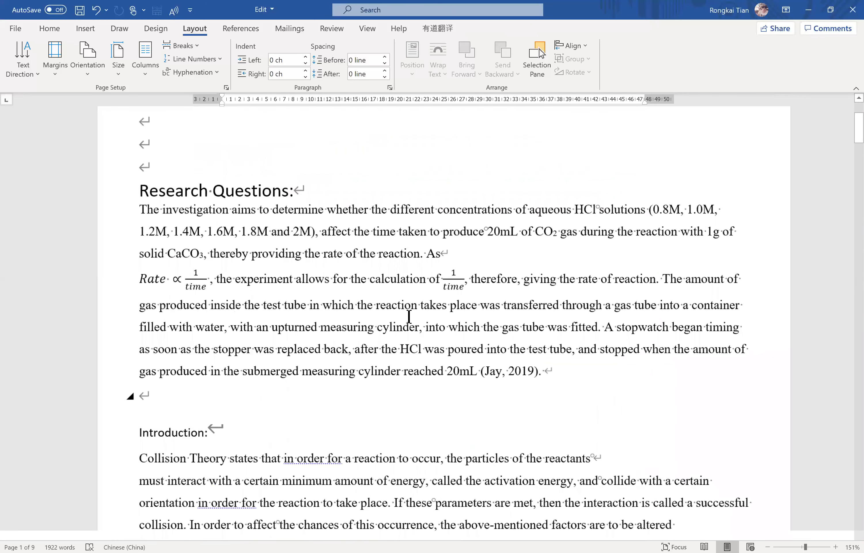
pyautogui.scroll(4, 309, 161)
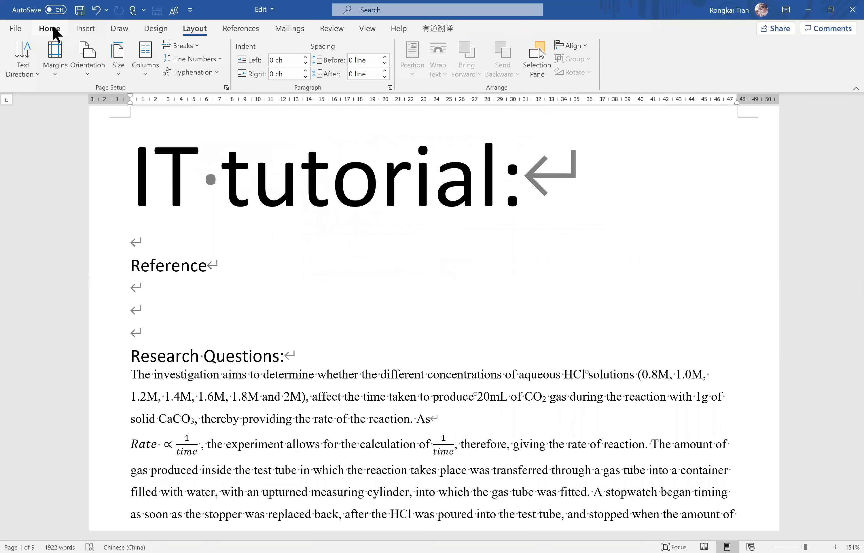
# Compare the font and style formatting of the Research Questions, Introduction and Variables headings.
pyautogui.click(53, 29)
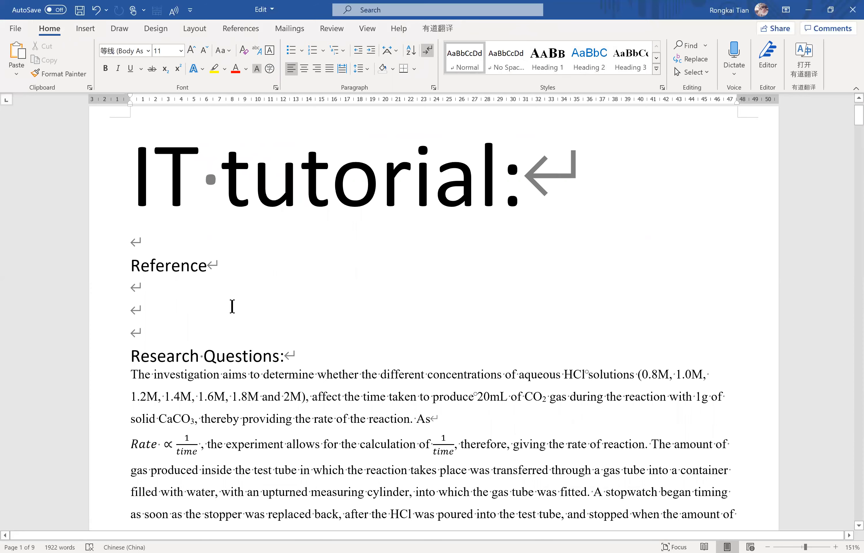
pyautogui.scroll(-2, 233, 307)
pyautogui.click(120, 319)
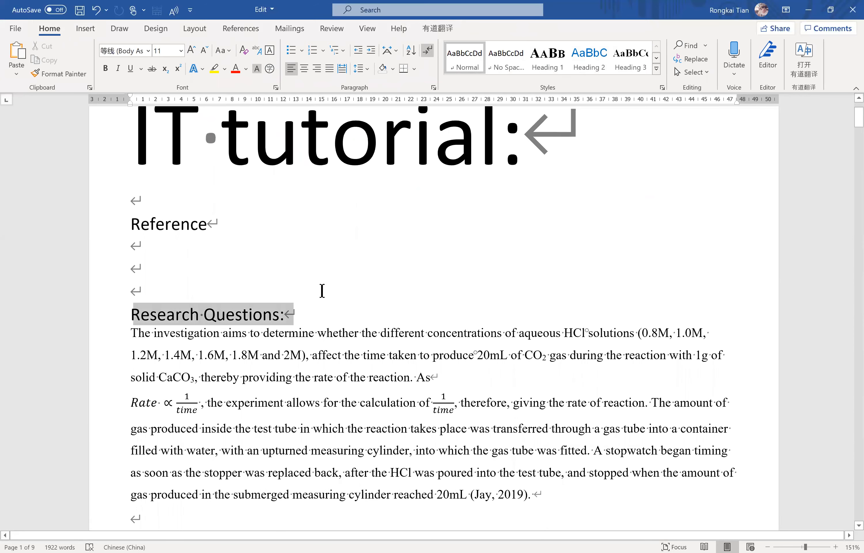
pyautogui.scroll(-5, 224, 347)
pyautogui.click(95, 351)
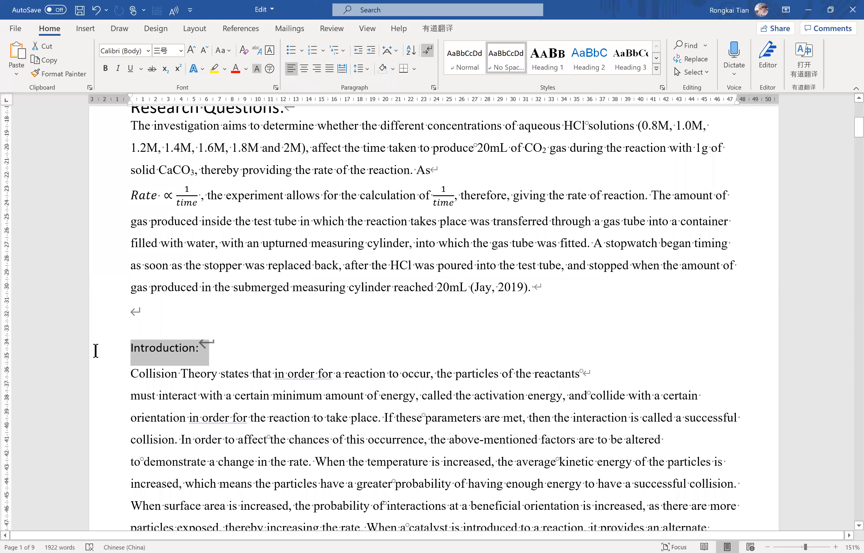
pyautogui.scroll(-10, 311, 327)
pyautogui.scroll(-10, 276, 322)
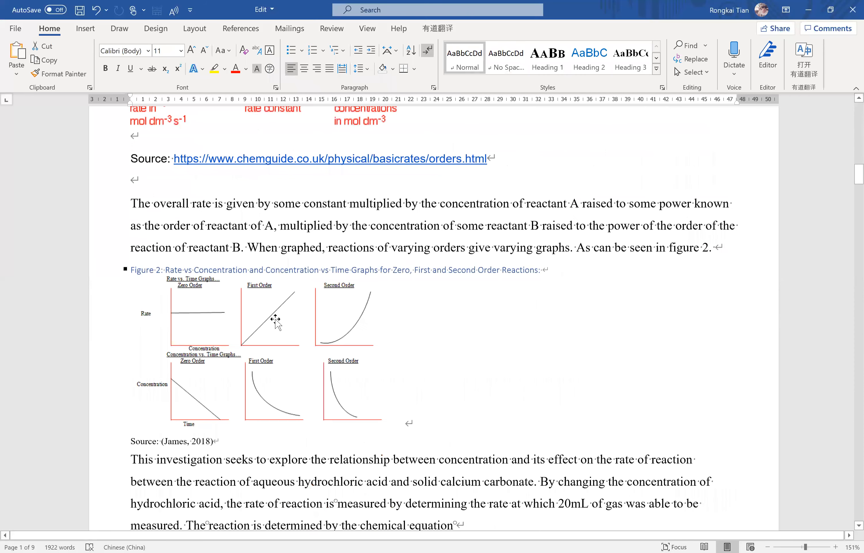
pyautogui.scroll(-10, 254, 319)
pyautogui.click(124, 328)
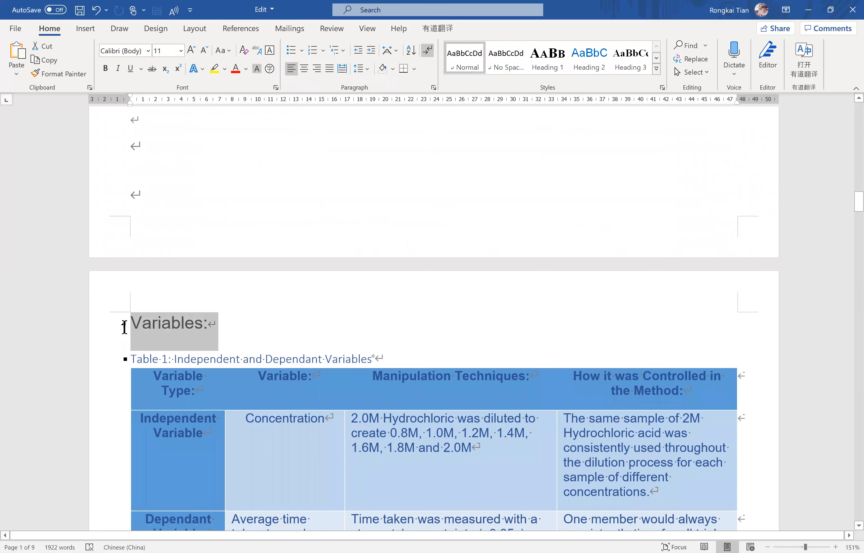
pyautogui.click(318, 226)
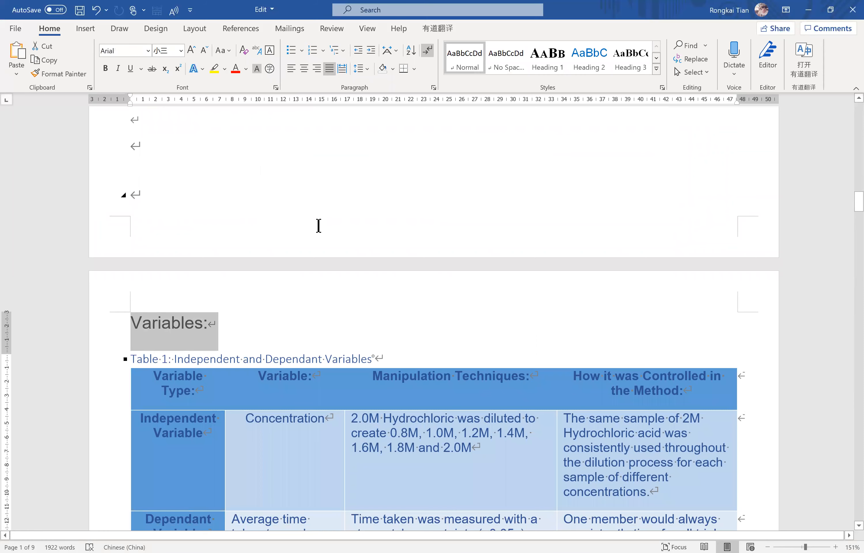
pyautogui.scroll(20, 318, 226)
# Apply the Heading 1 style to the Research Questions heading.
pyautogui.click(130, 398)
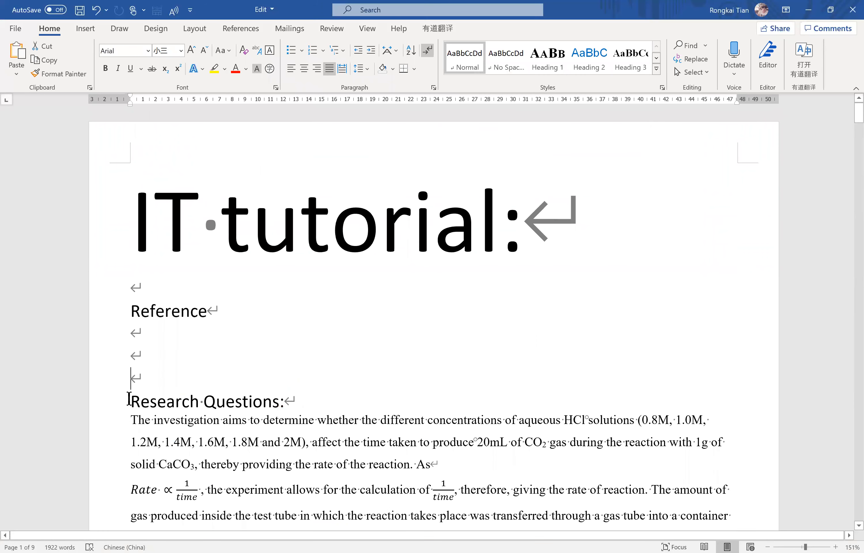
pyautogui.click(557, 71)
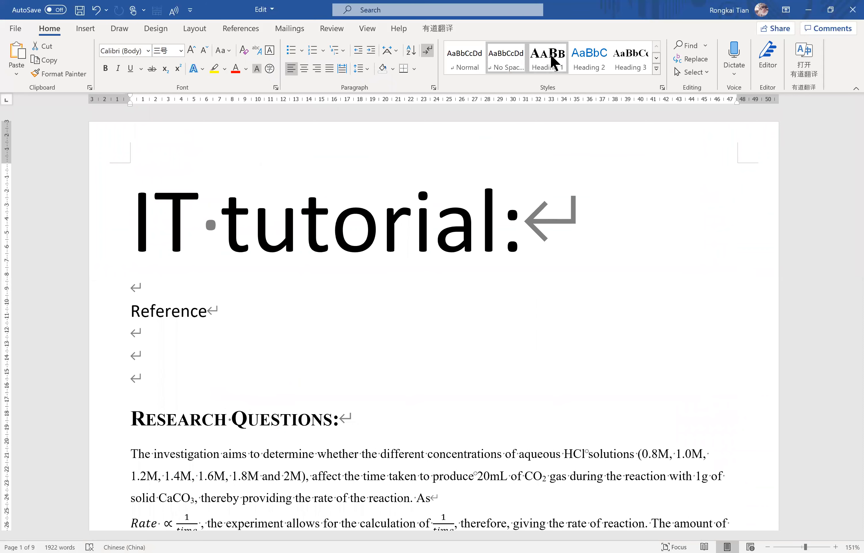
pyautogui.click(550, 53)
# Modify the Heading 1 style to use Times New Roman at font size 20.
pyautogui.rightClick(549, 54)
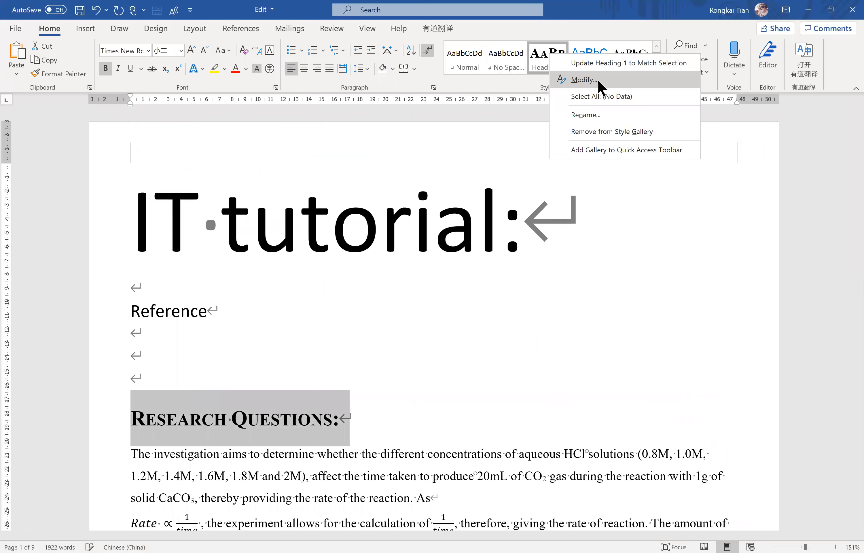
pyautogui.click(598, 81)
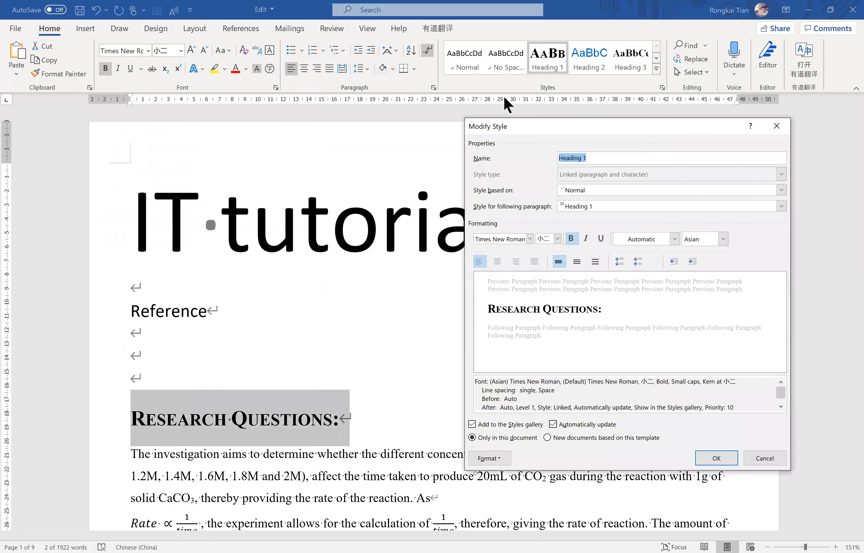
pyautogui.click(439, 211)
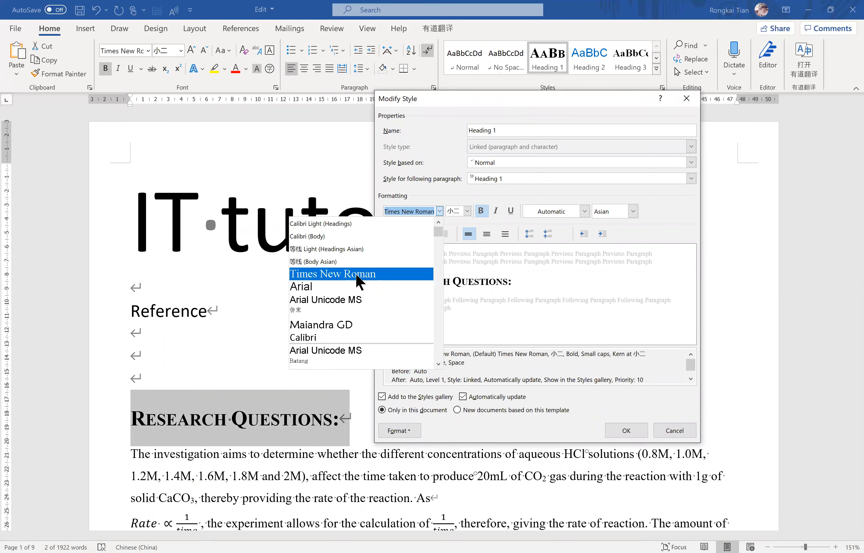
pyautogui.click(396, 210)
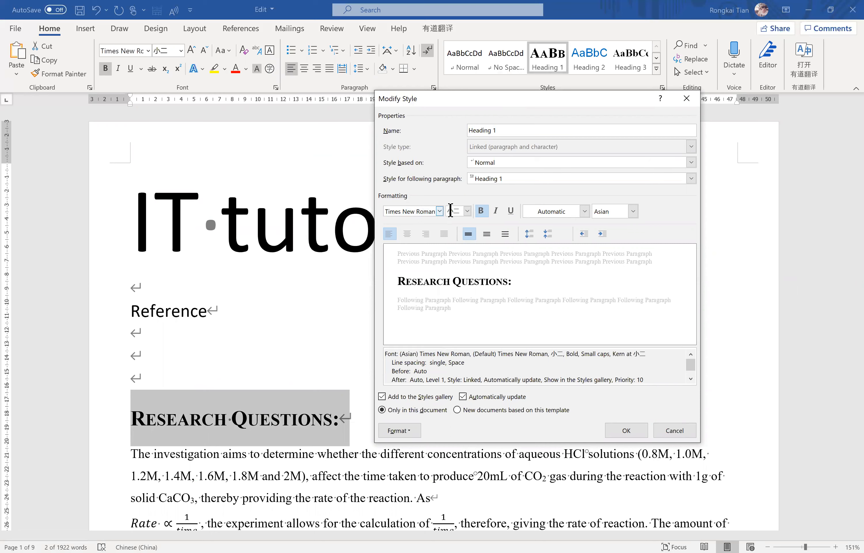
pyautogui.click(467, 211)
pyautogui.scroll(-1, 456, 266)
pyautogui.scroll(-3, 456, 271)
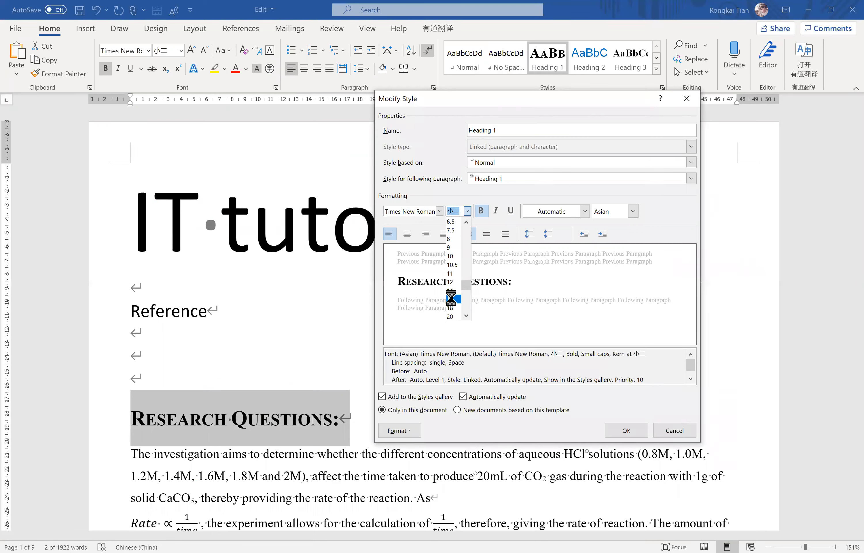
pyautogui.click(452, 298)
pyautogui.click(467, 211)
pyautogui.scroll(-2, 456, 294)
pyautogui.click(460, 285)
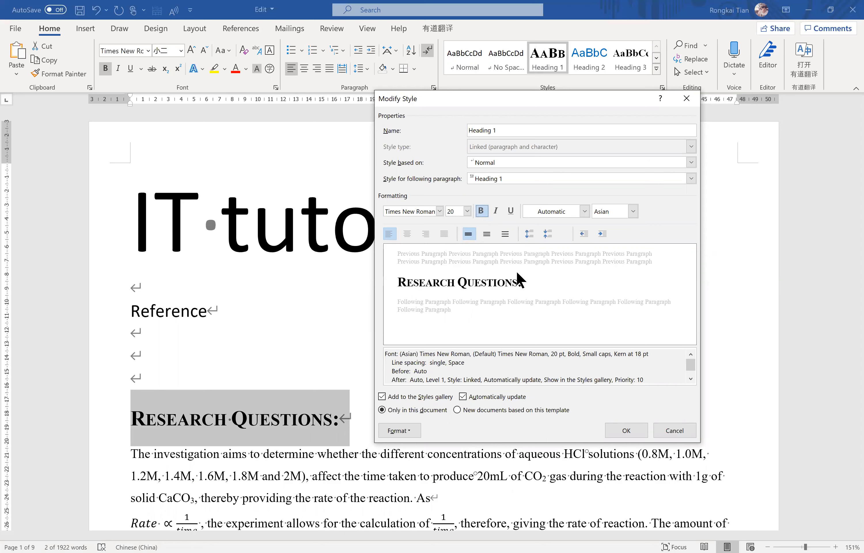
# Check the Heading 1 style's automatic update option and small caps effect, leave both enabled, and save the style changes.
pyautogui.click(475, 398)
pyautogui.click(476, 398)
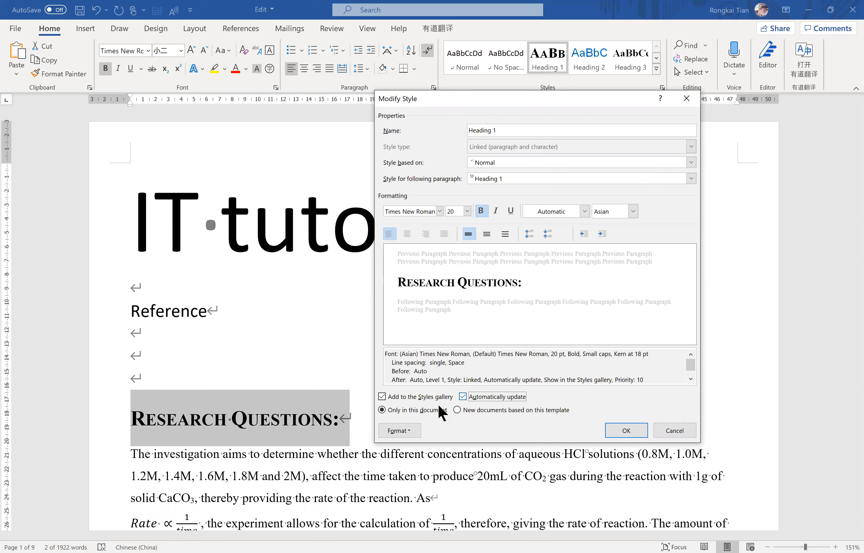
pyautogui.click(403, 431)
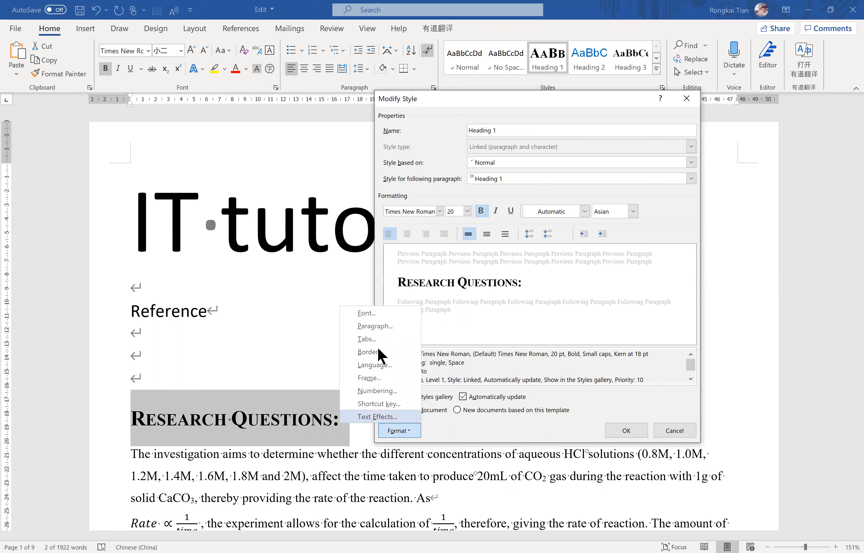
pyautogui.click(374, 314)
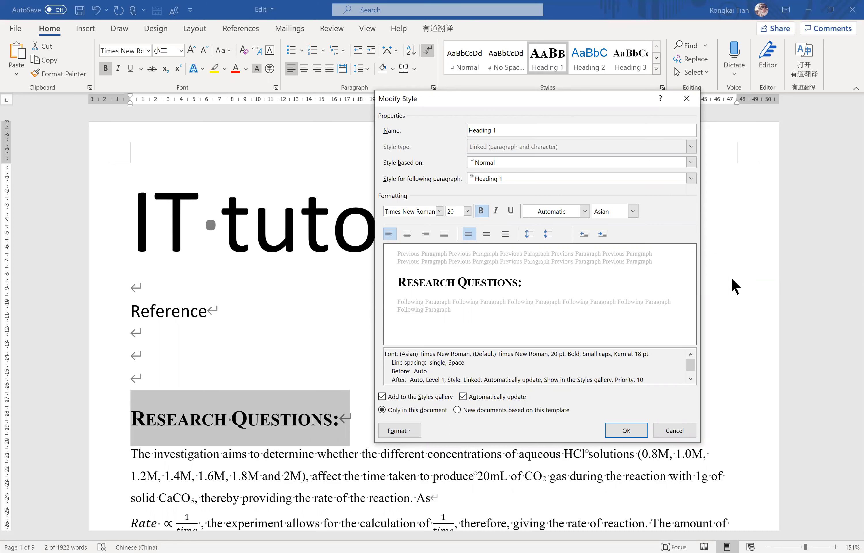
pyautogui.click(732, 284)
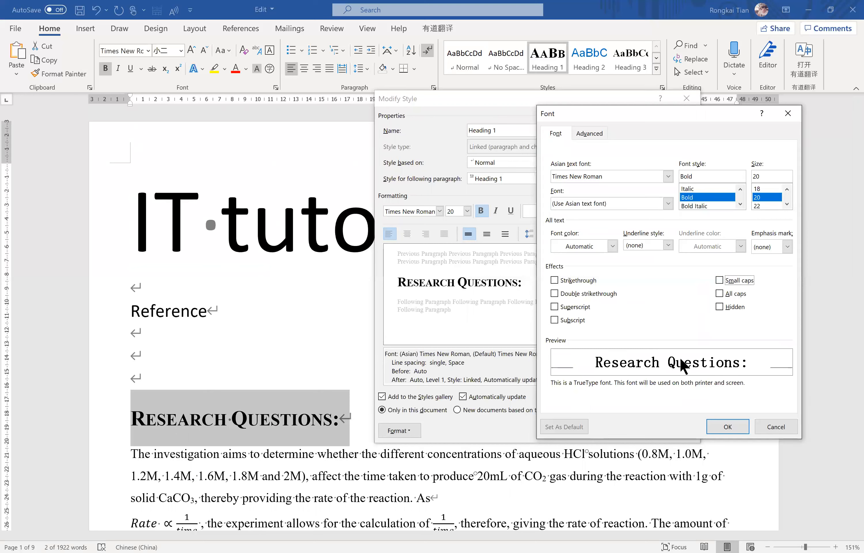
pyautogui.click(720, 281)
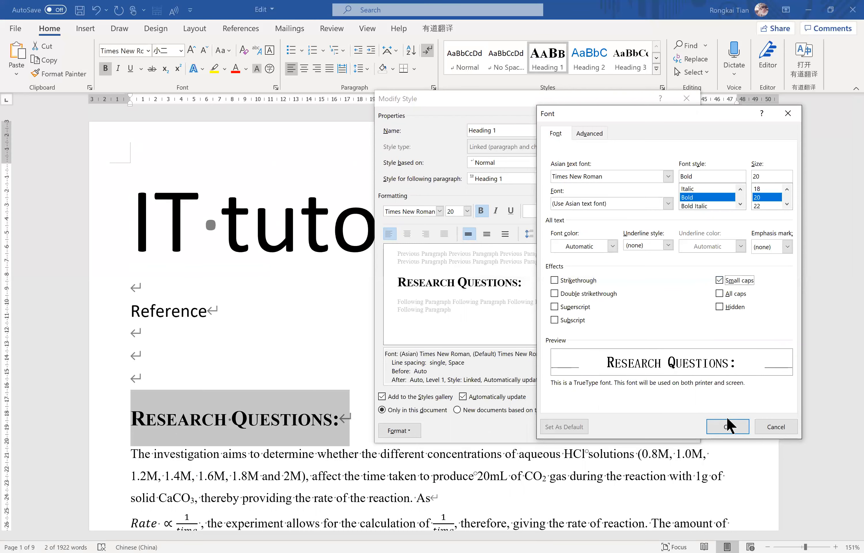
pyautogui.click(728, 427)
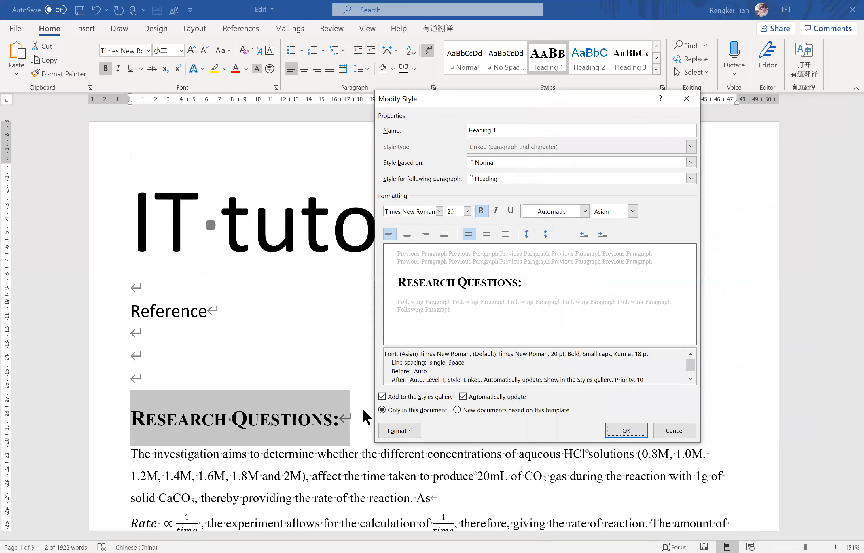
pyautogui.click(629, 434)
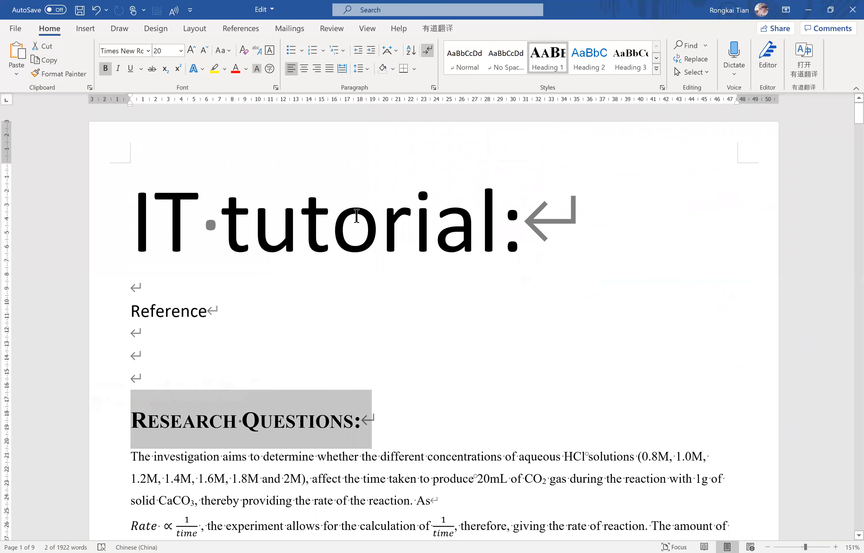
# Apply the Heading 1 style to the Introduction heading.
pyautogui.scroll(-8, 290, 260)
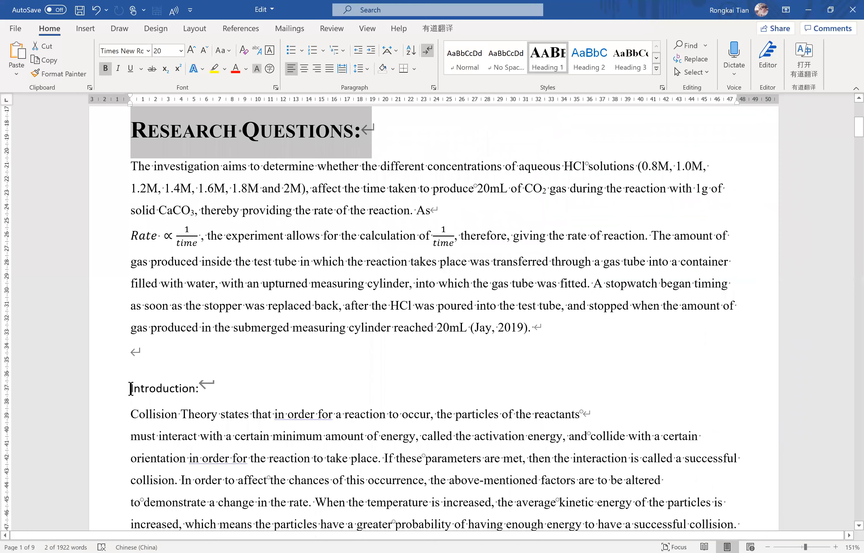
pyautogui.click(112, 389)
pyautogui.click(548, 60)
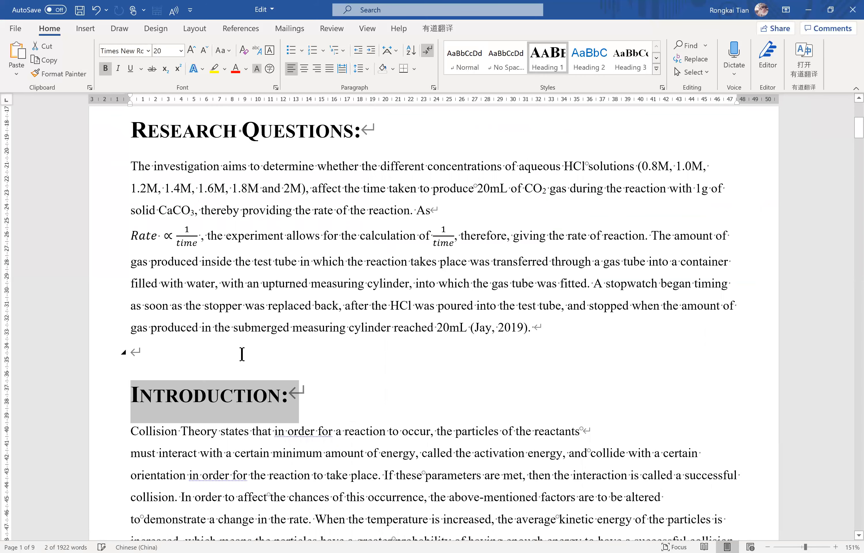
# Apply the Heading 1 style to the Variables heading above Table 1.
pyautogui.scroll(-15, 242, 354)
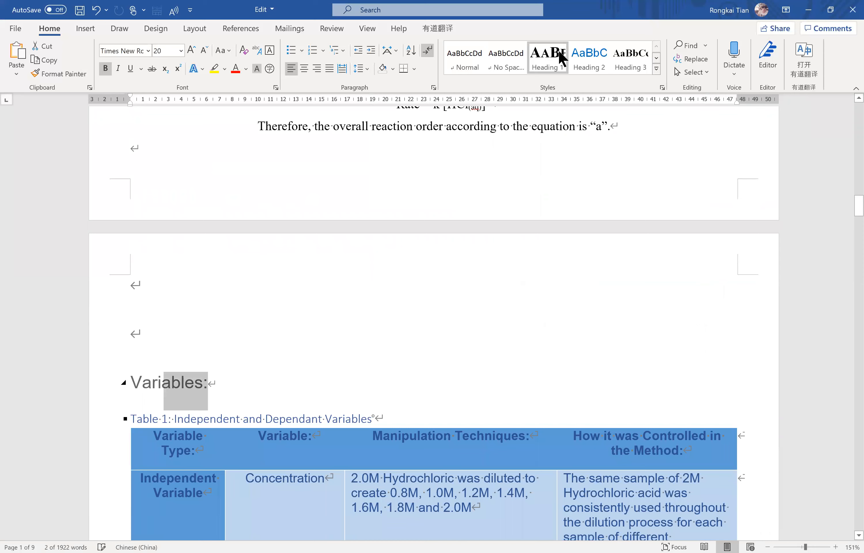
pyautogui.click(548, 57)
pyautogui.click(252, 387)
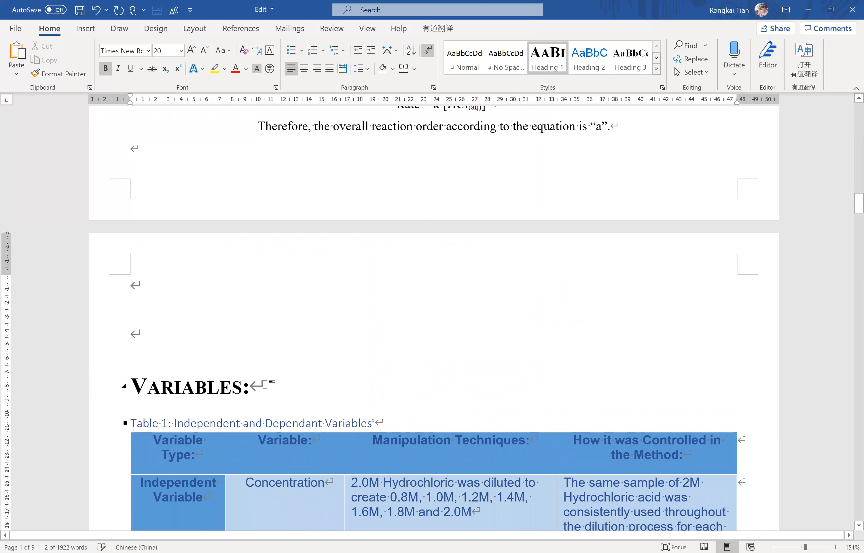
pyautogui.moveTo(265, 385); pyautogui.dragTo(122, 388)
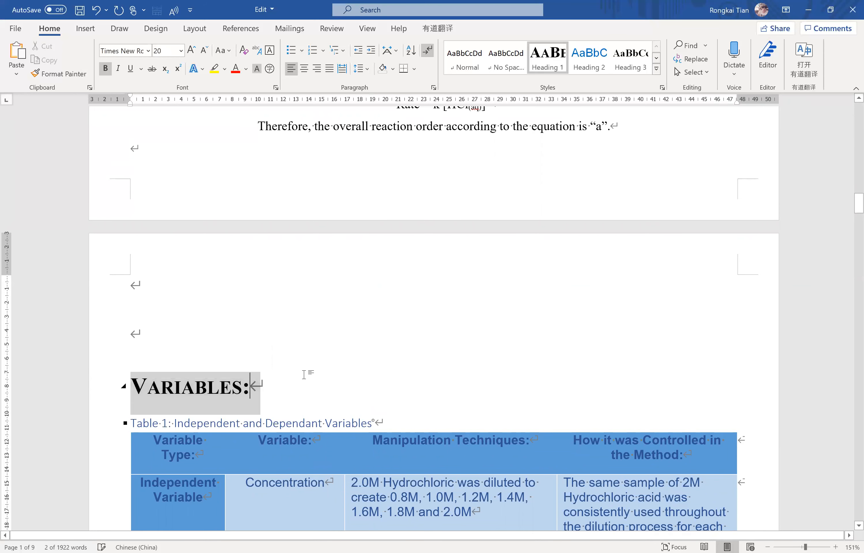
pyautogui.click(304, 374)
# Modify the Heading 1 style from the Research Questions heading, setting its Asian-script font to Arial, and save the change.
pyautogui.scroll(10, 304, 374)
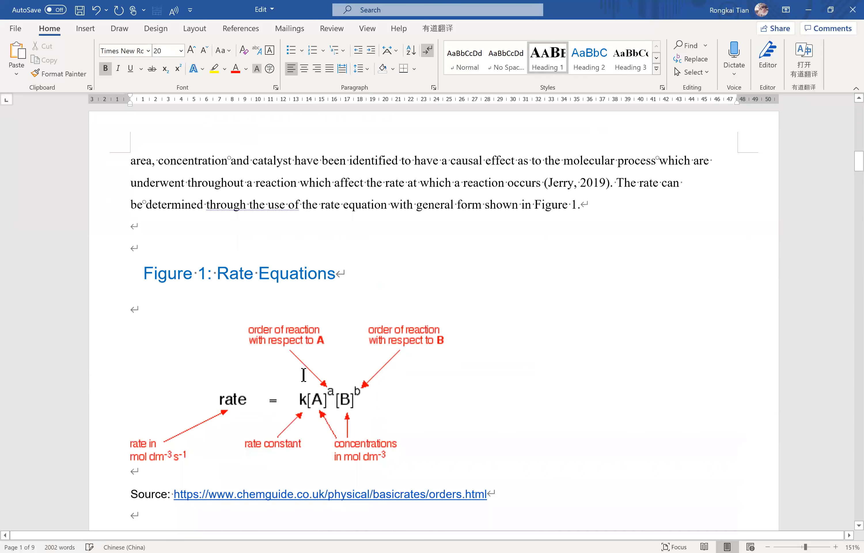
pyautogui.scroll(5, 303, 374)
pyautogui.click(260, 214)
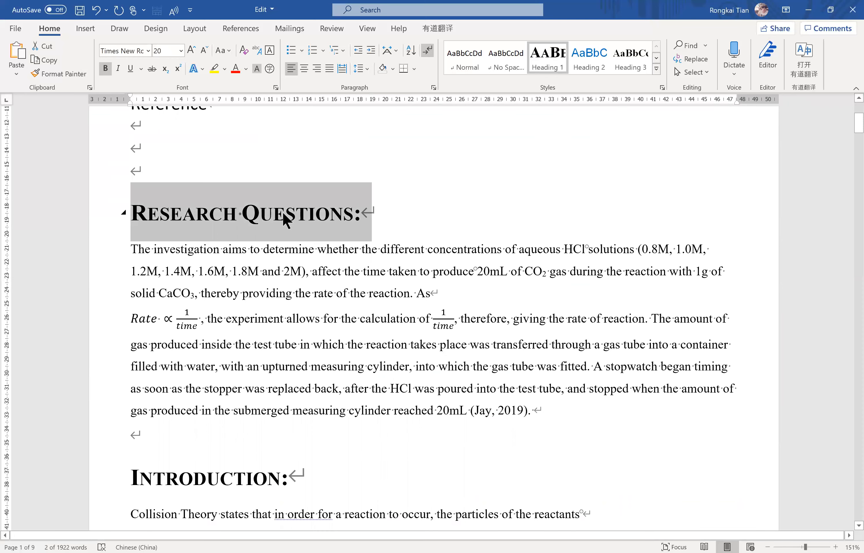
pyautogui.scroll(-2, 501, 108)
pyautogui.click(548, 59)
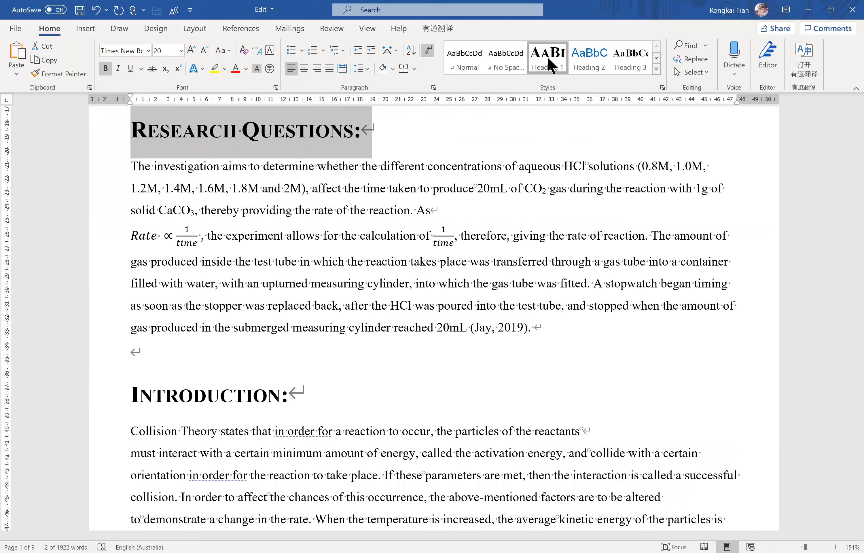
pyautogui.click(496, 214)
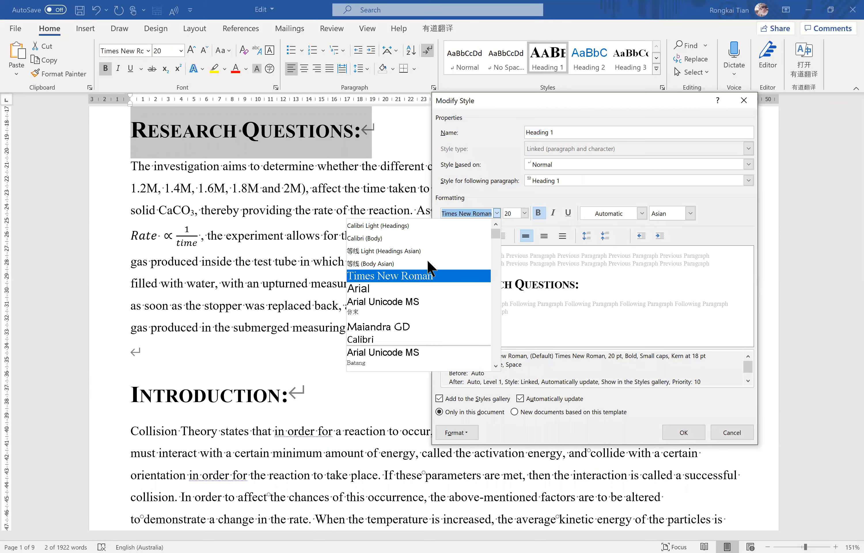
pyautogui.click(414, 288)
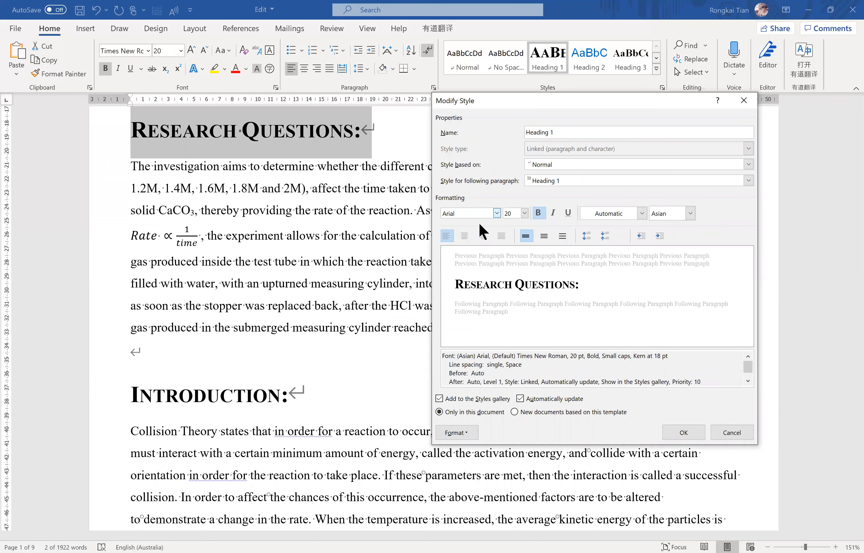
pyautogui.click(686, 434)
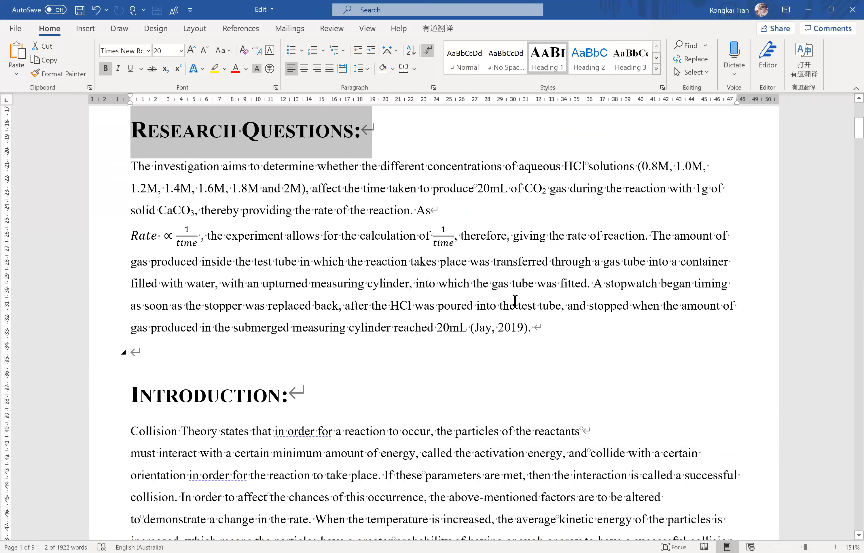
# Reopen the Heading 1 style for modification, keep automatic update enabled, and set its font size to 16.
pyautogui.click(316, 131)
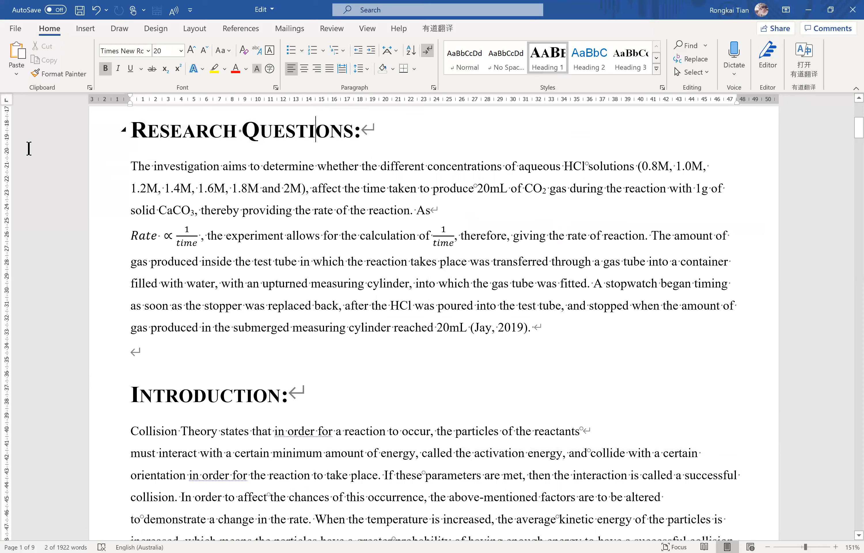
pyautogui.click(552, 58)
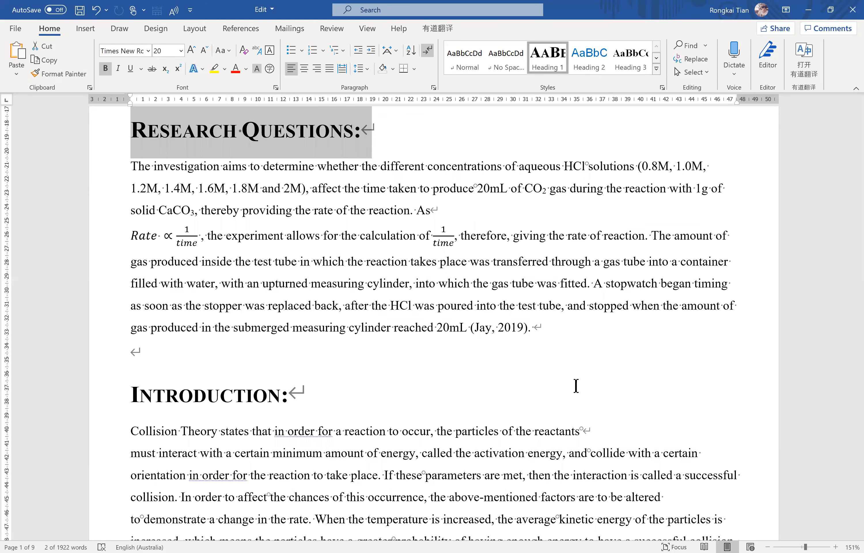
pyautogui.click(545, 399)
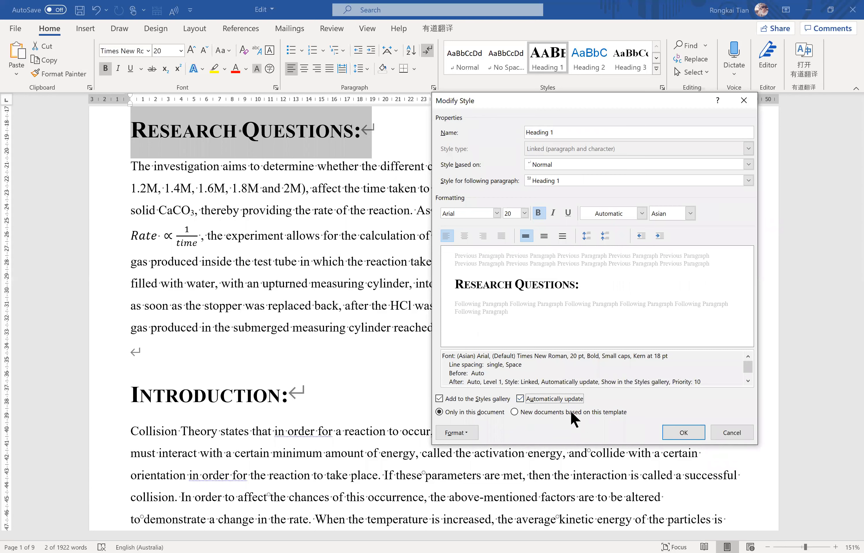
pyautogui.click(684, 432)
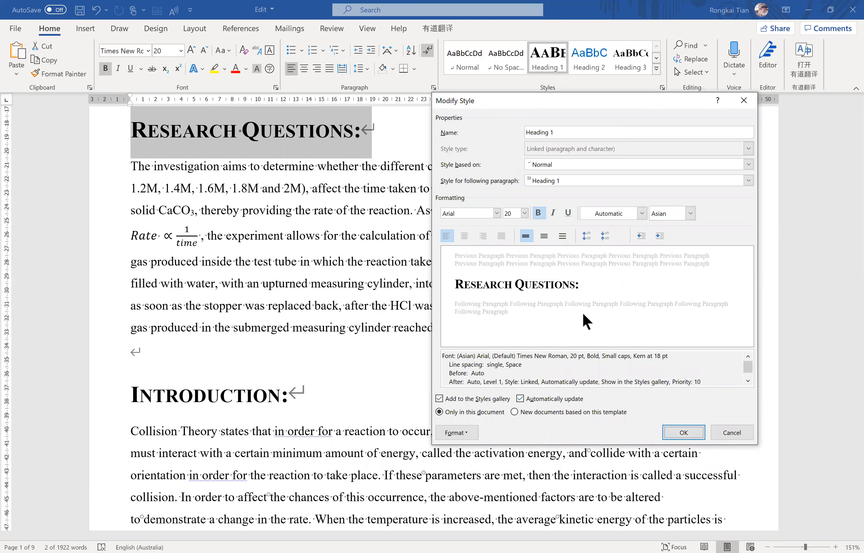
pyautogui.click(524, 214)
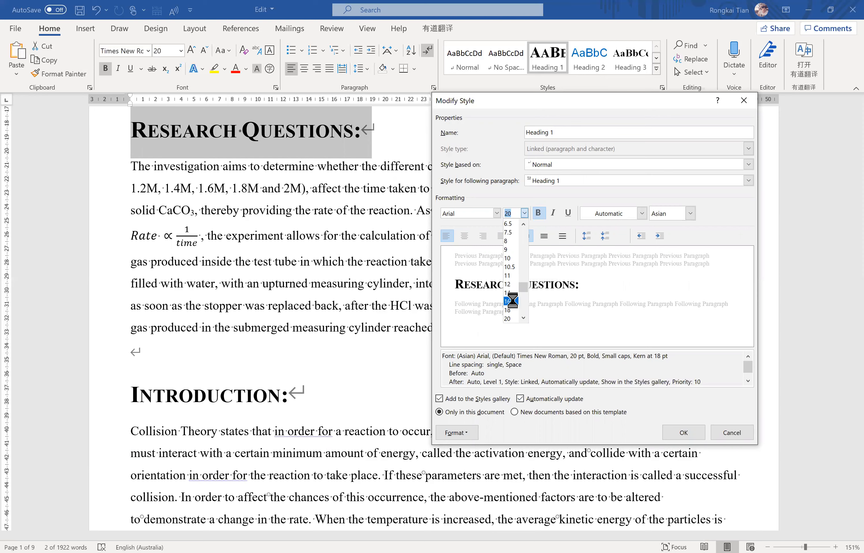
pyautogui.click(509, 302)
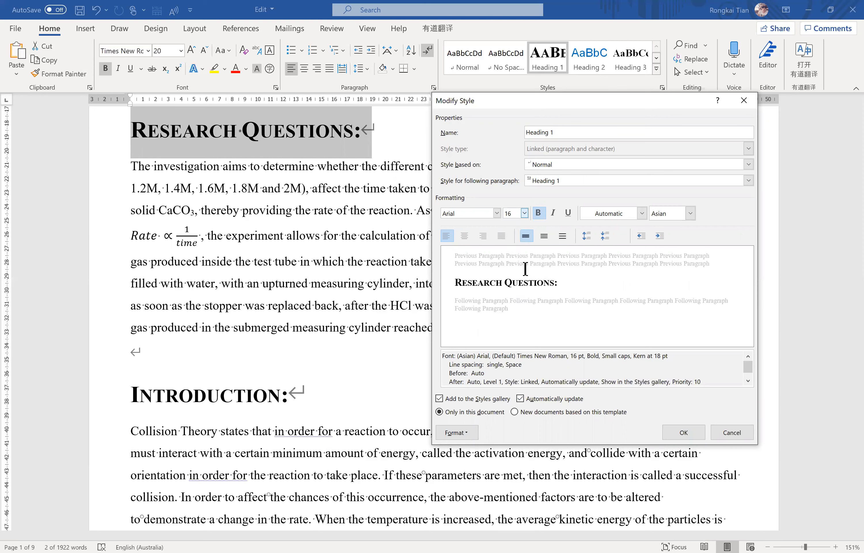
# Set the Heading 1 style's Asian-script font to 等线 Light (Headings Asian) and save the style changes.
pyautogui.click(496, 214)
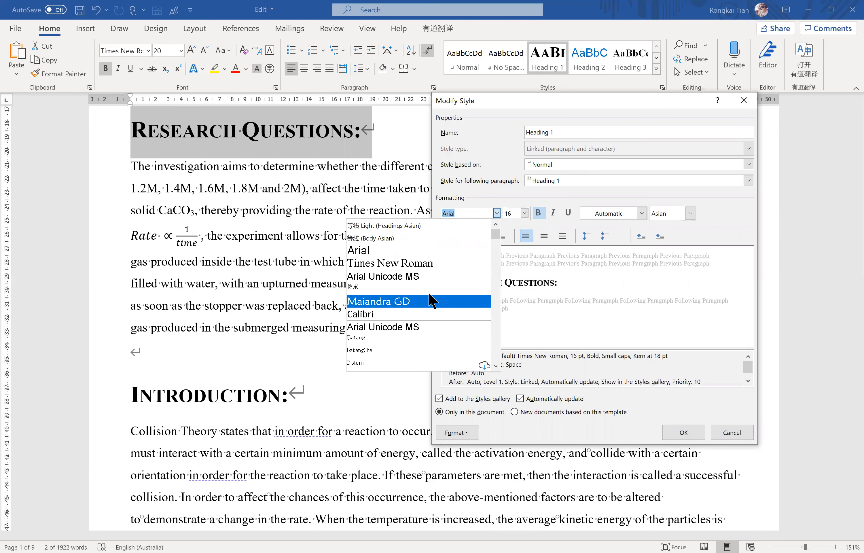
pyautogui.scroll(-1, 406, 309)
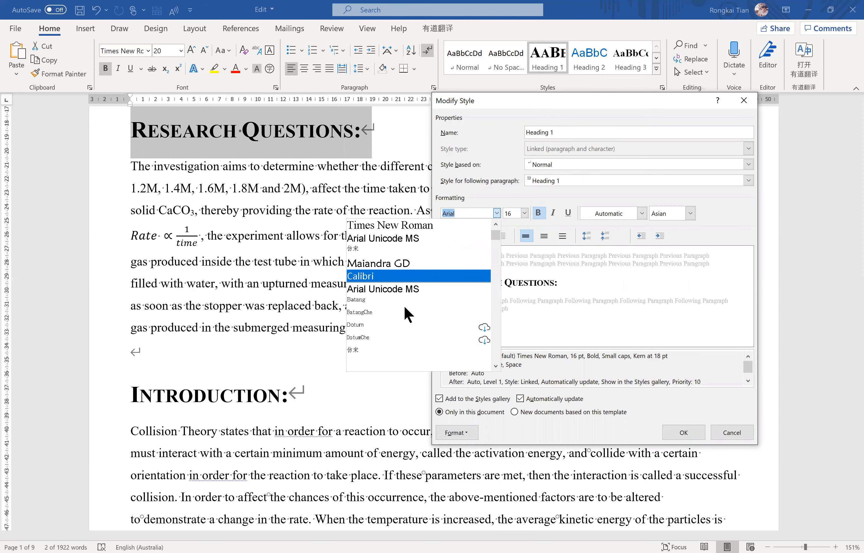
pyautogui.scroll(-1, 403, 320)
pyautogui.scroll(3, 397, 324)
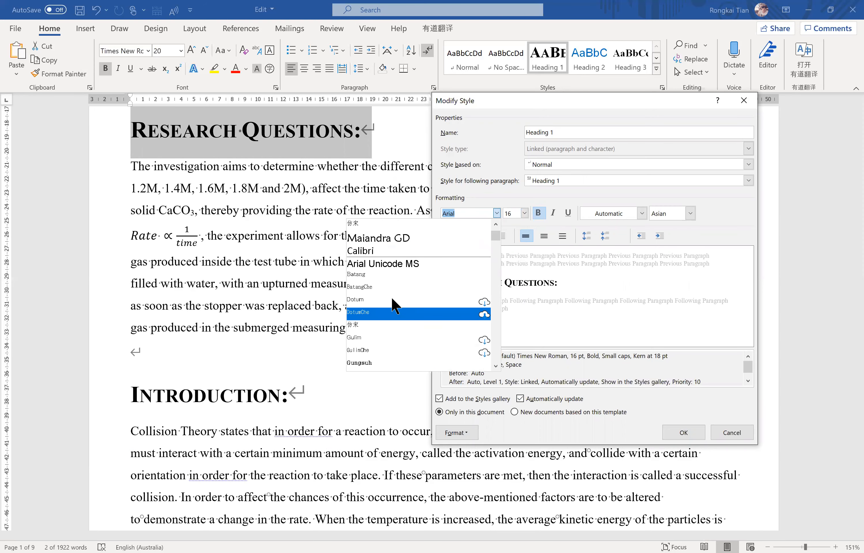
pyautogui.click(391, 226)
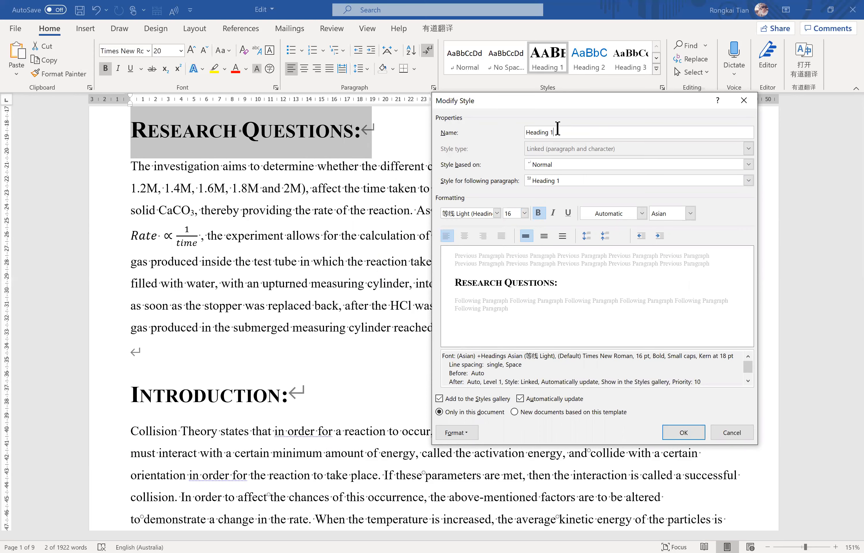
pyautogui.click(682, 433)
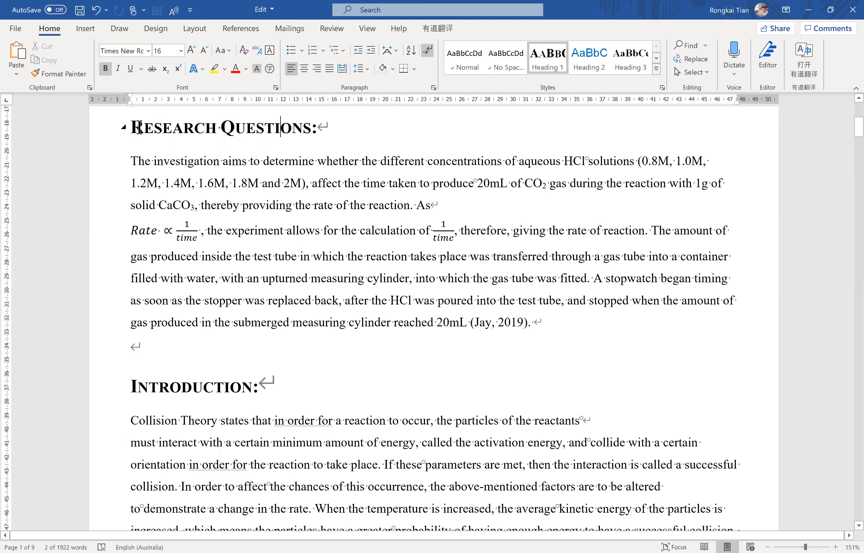
# Reapply the modified Heading 1 style to the Research Questions heading.
pyautogui.click(117, 128)
pyautogui.click(549, 63)
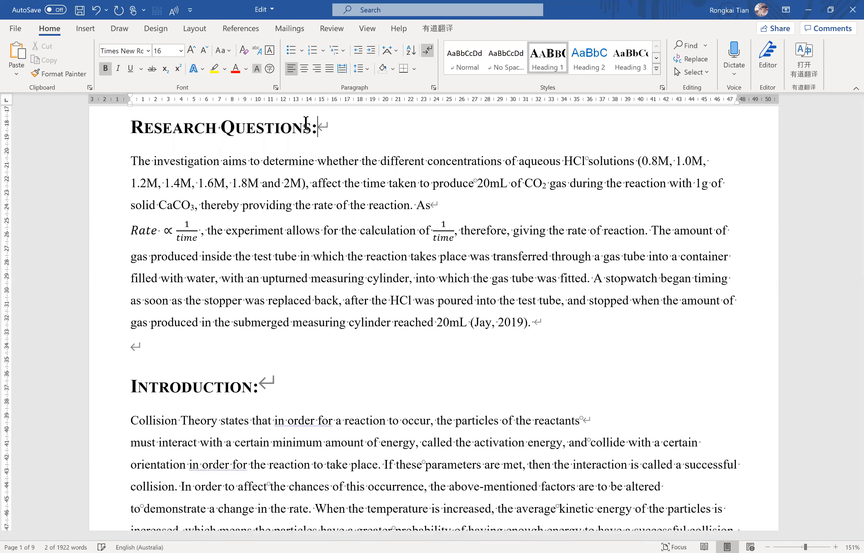
pyautogui.click(78, 131)
pyautogui.moveTo(349, 131); pyautogui.dragTo(133, 131)
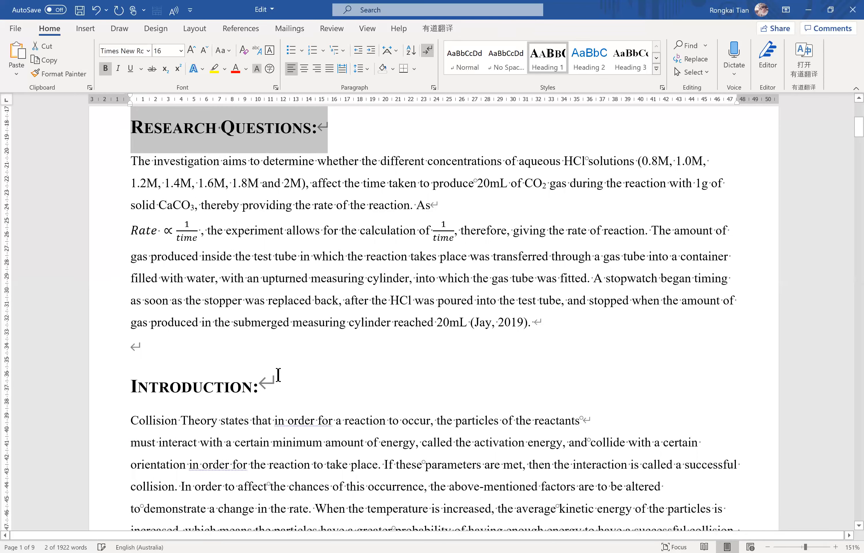
# Compare the Heading 1 formatting of the Introduction and Research Questions headings.
pyautogui.click(114, 389)
pyautogui.click(114, 390)
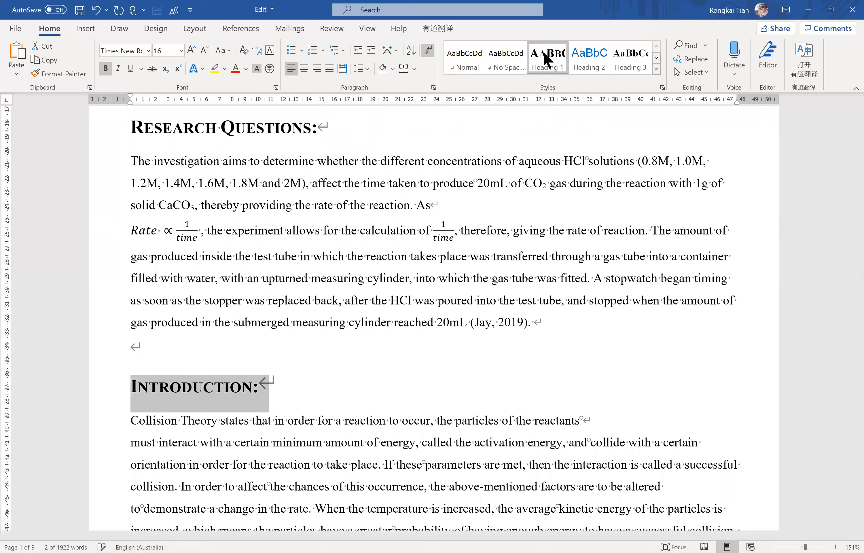
pyautogui.click(323, 130)
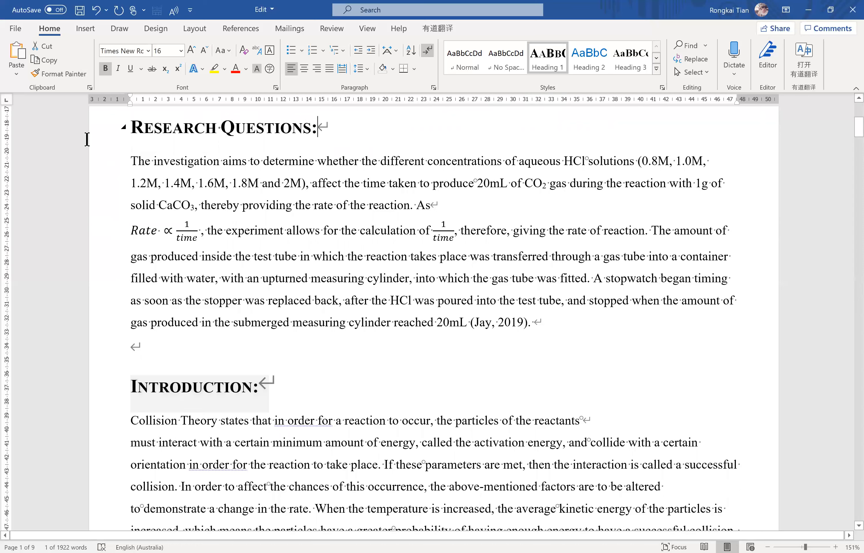
pyautogui.click(80, 377)
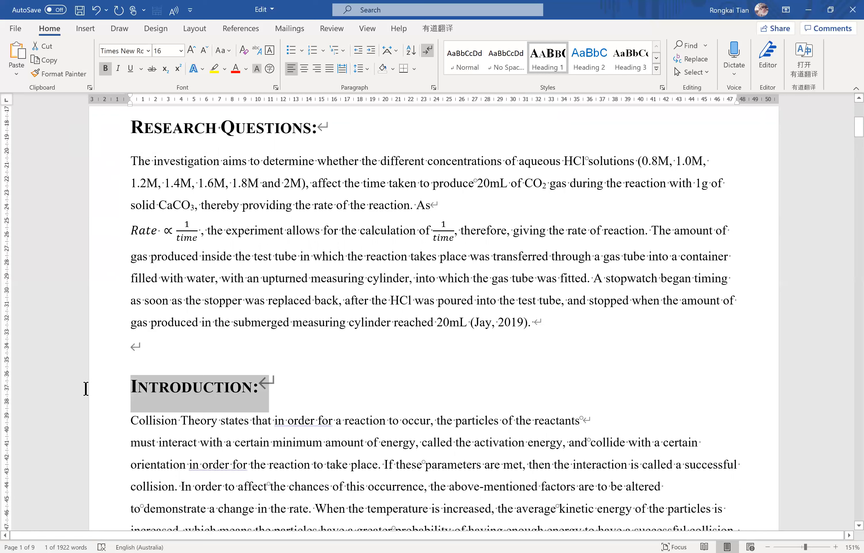
pyautogui.click(102, 121)
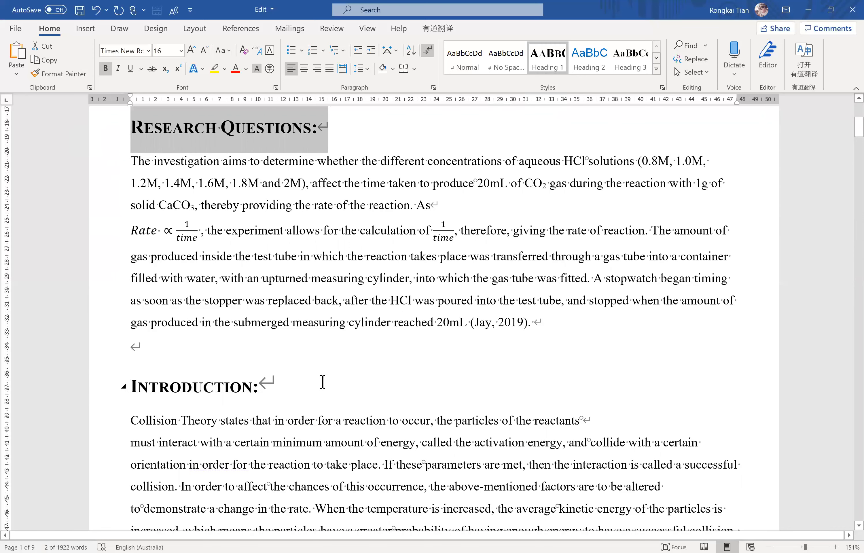
pyautogui.scroll(8, 322, 381)
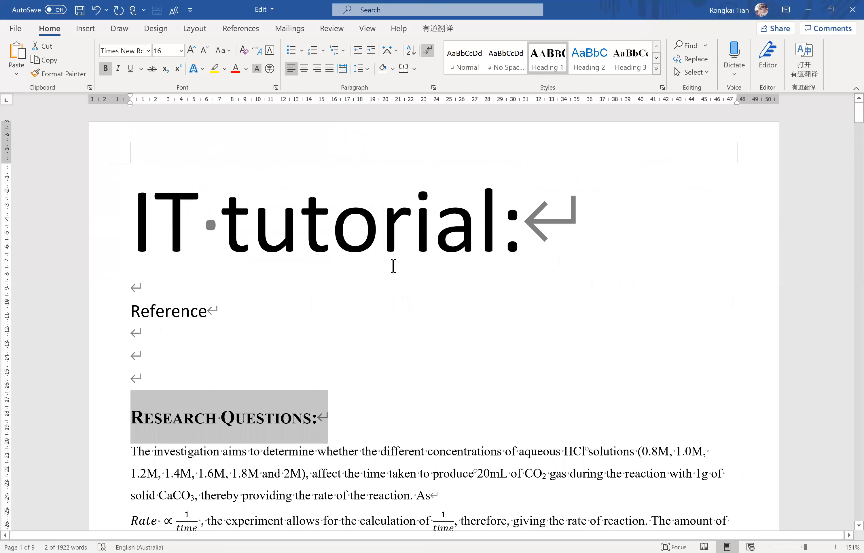